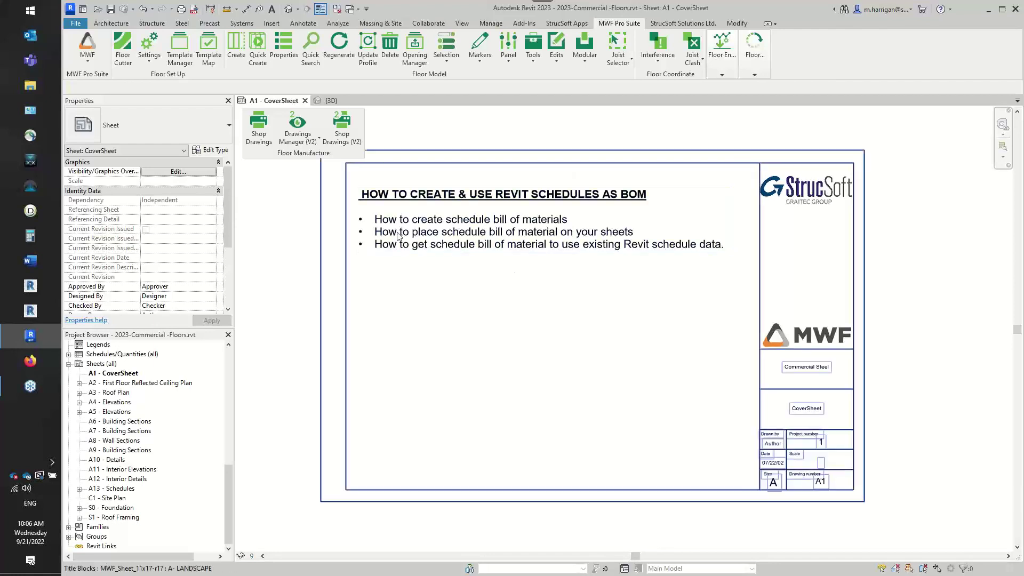
# Step: Open the 3D view and inspect a floor joist's properties down to its BIMSF_ScheduleLabel parameter
pyautogui.click(333, 101)
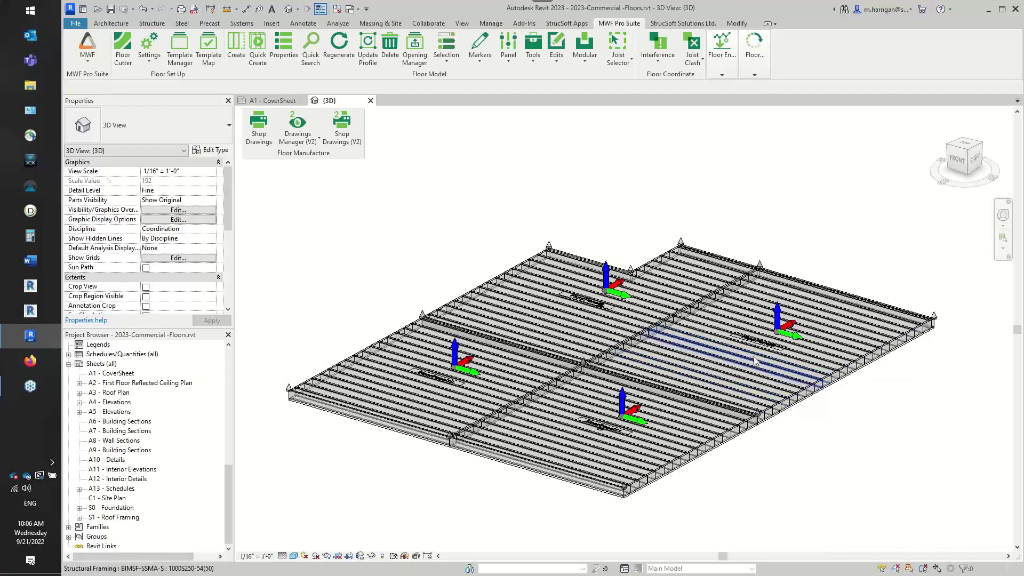
pyautogui.click(703, 373)
pyautogui.scroll(-10, 189, 235)
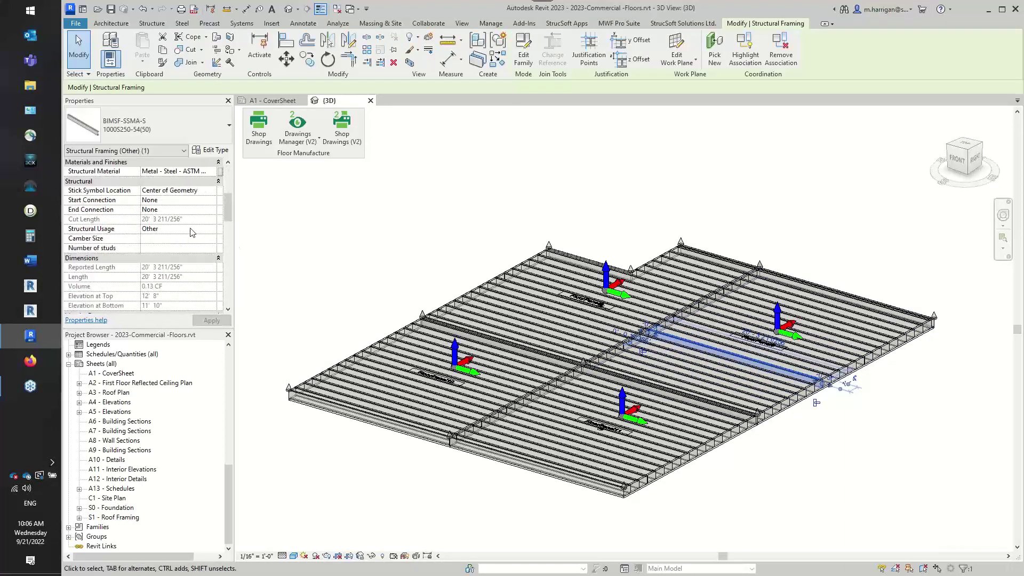
pyautogui.scroll(-3, 189, 236)
pyautogui.scroll(-6, 189, 235)
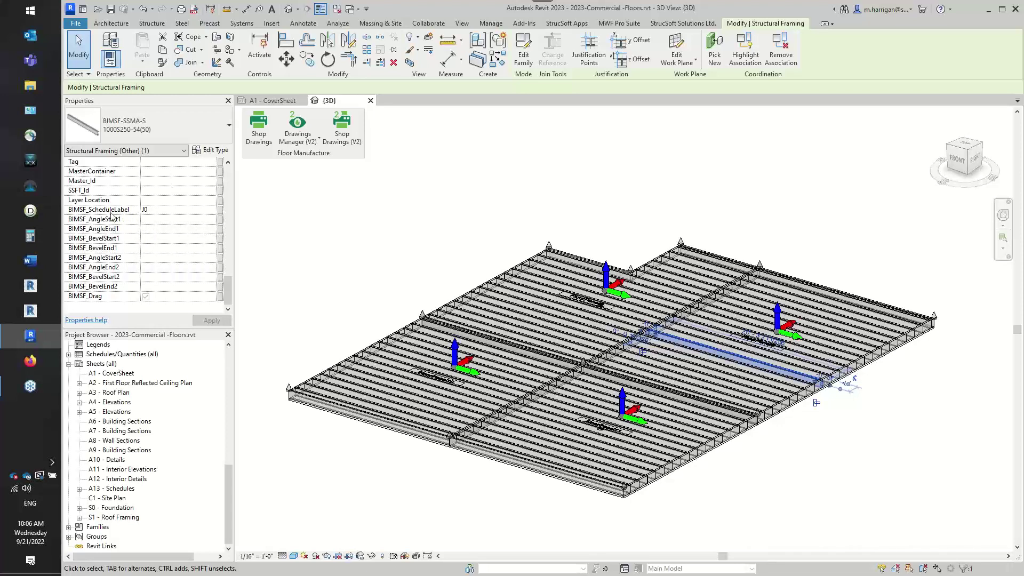
pyautogui.click(399, 226)
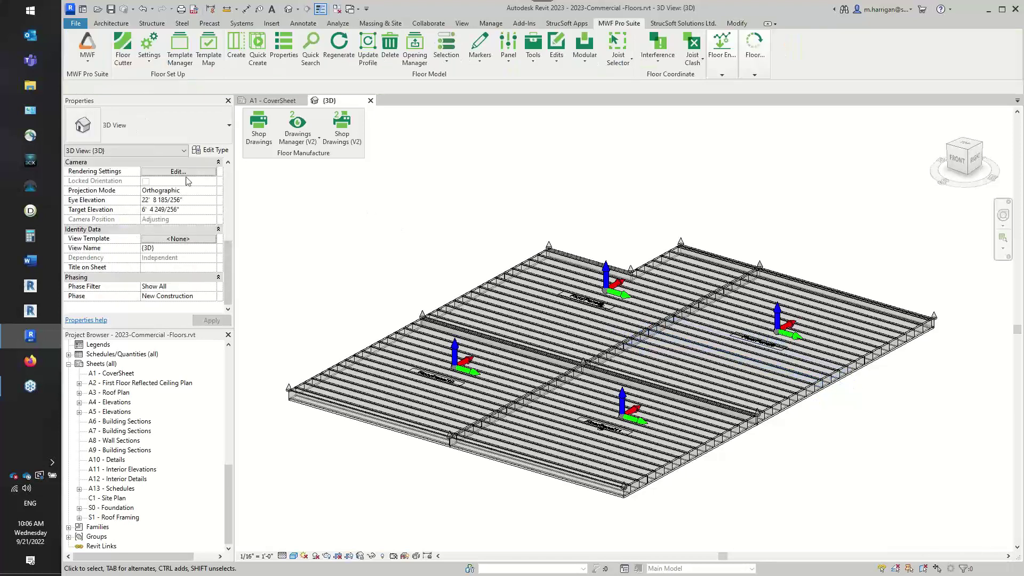
# Step: Open the Floor Shops 11x17 (Default) drawing settings from the floor Drawings Manager (V2)
pyautogui.click(291, 127)
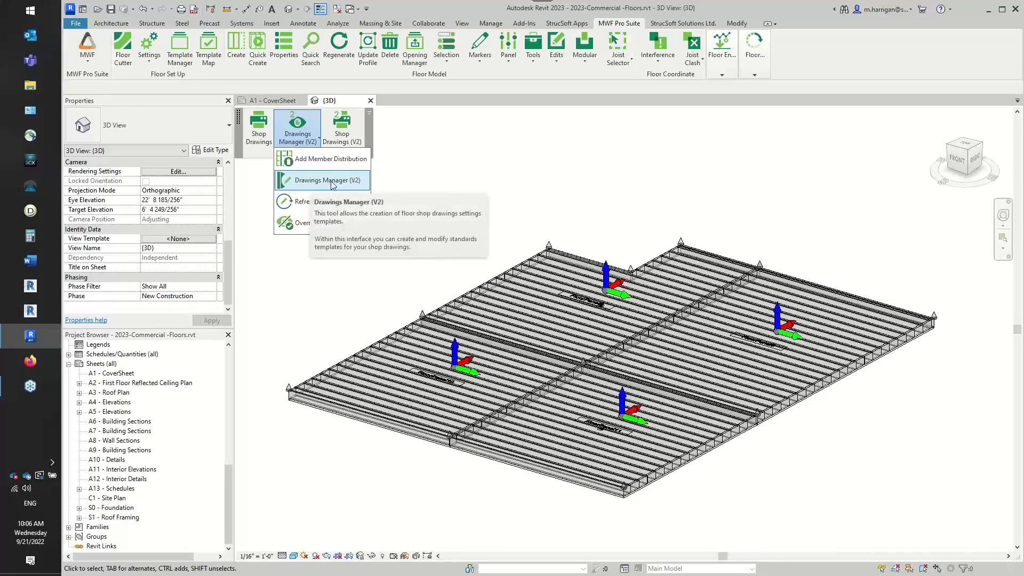
pyautogui.click(331, 182)
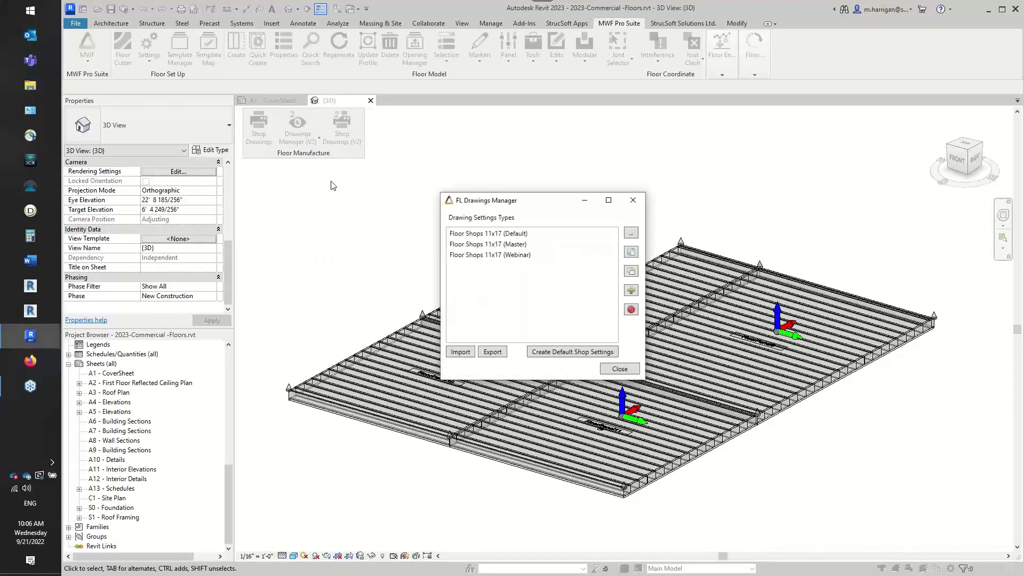
pyautogui.moveTo(479, 207); pyautogui.dragTo(441, 147)
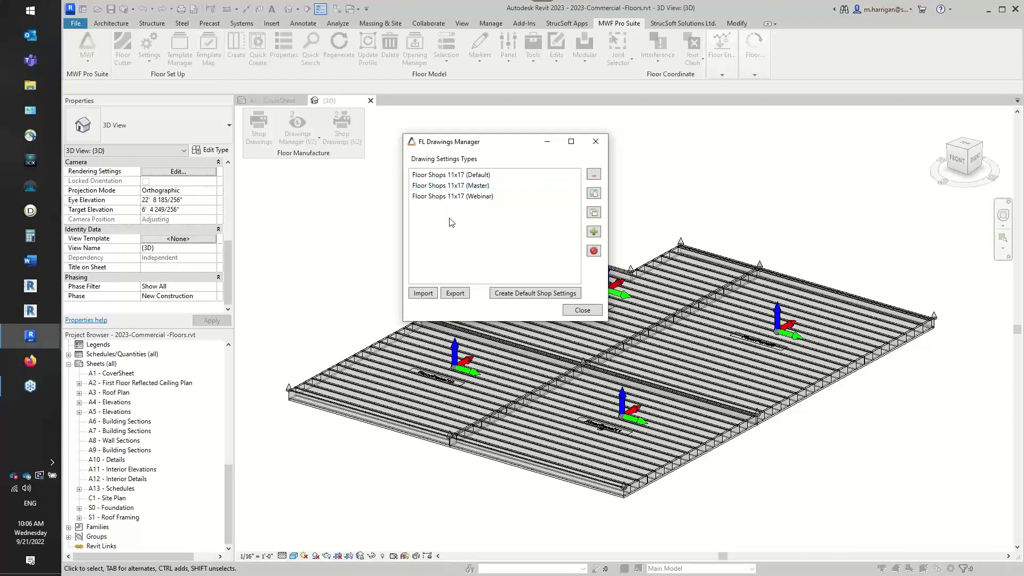
pyautogui.click(460, 189)
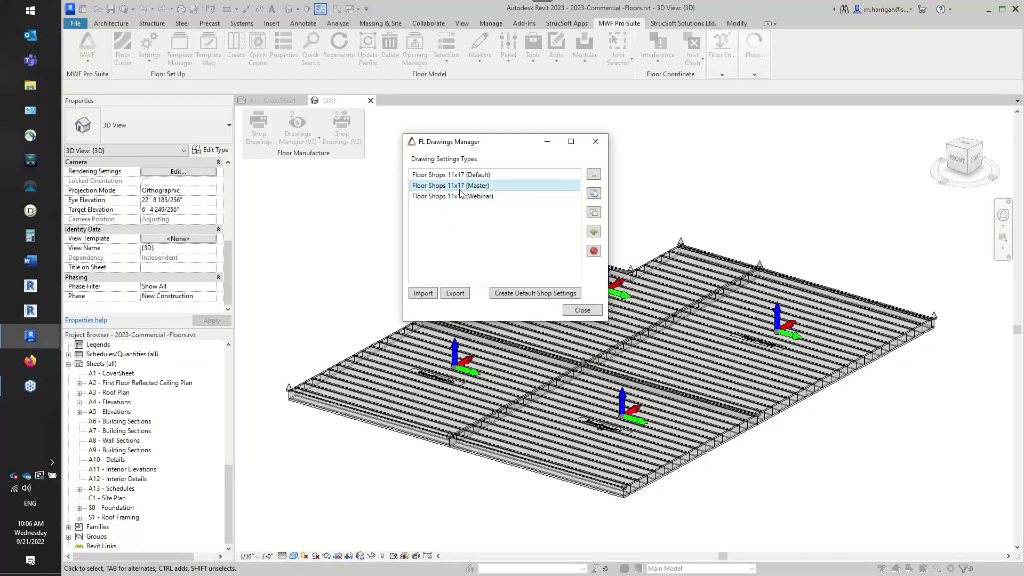
pyautogui.click(462, 197)
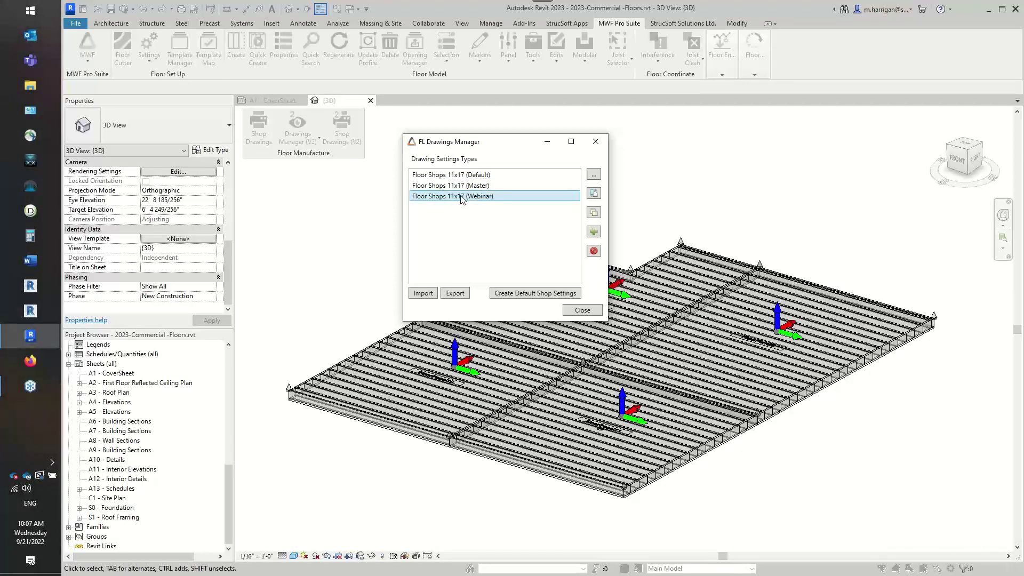
pyautogui.click(464, 176)
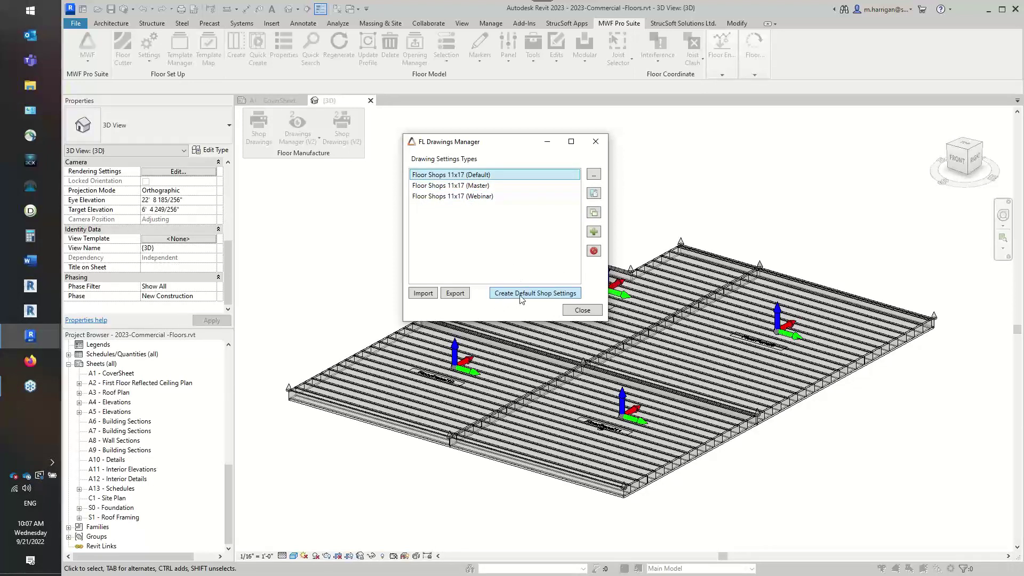
pyautogui.doubleClick(474, 176)
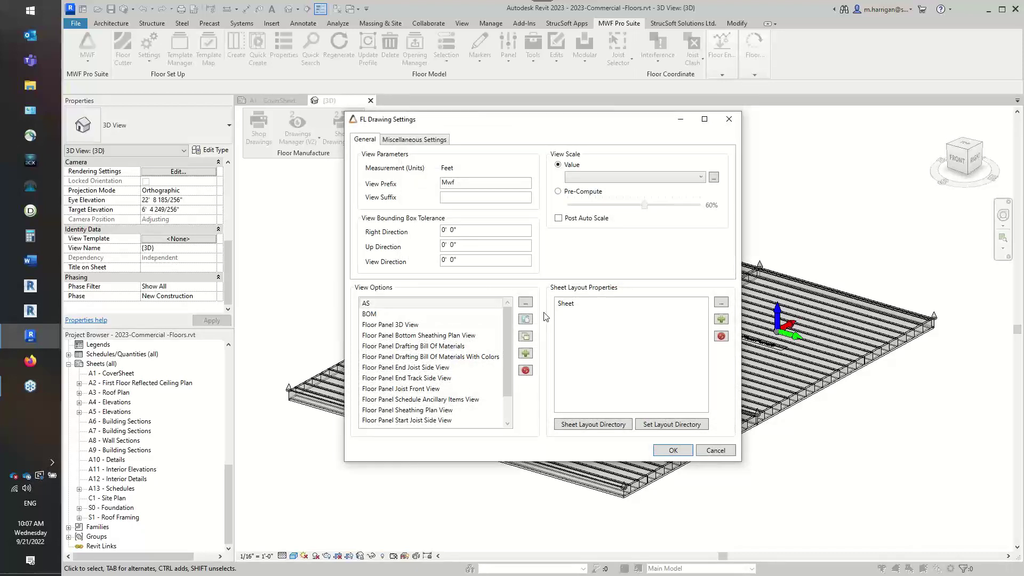
# Step: Review the viewport, layout and data options of the Floor Panel Drafting Bill Of Materials view, and close the drawing settings
pyautogui.doubleClick(418, 347)
pyautogui.moveTo(415, 80)
pyautogui.mouseDown()
pyautogui.moveTo(319, 86)
pyautogui.moveTo(610, 66)
pyautogui.mouseUp()
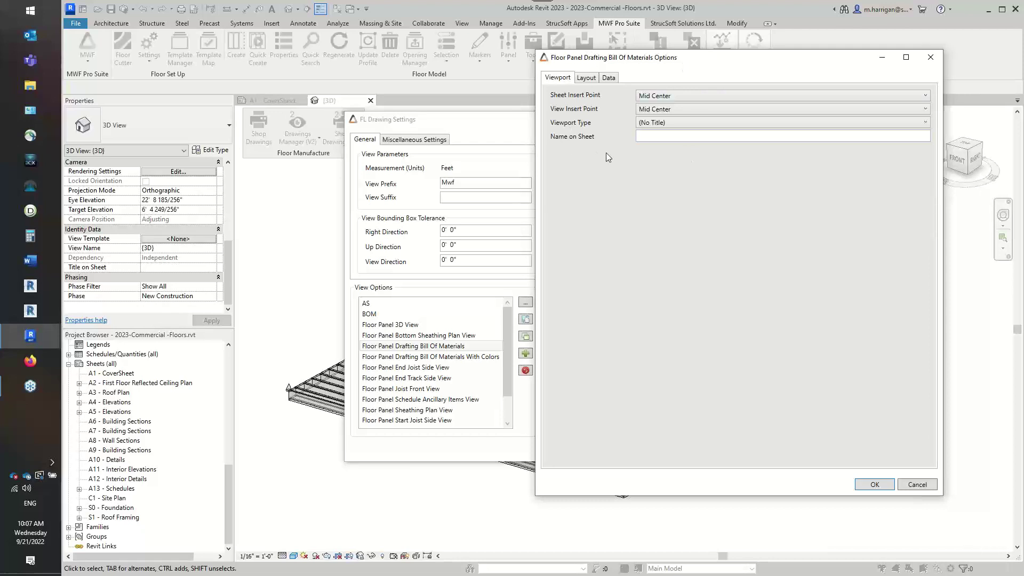
pyautogui.click(592, 80)
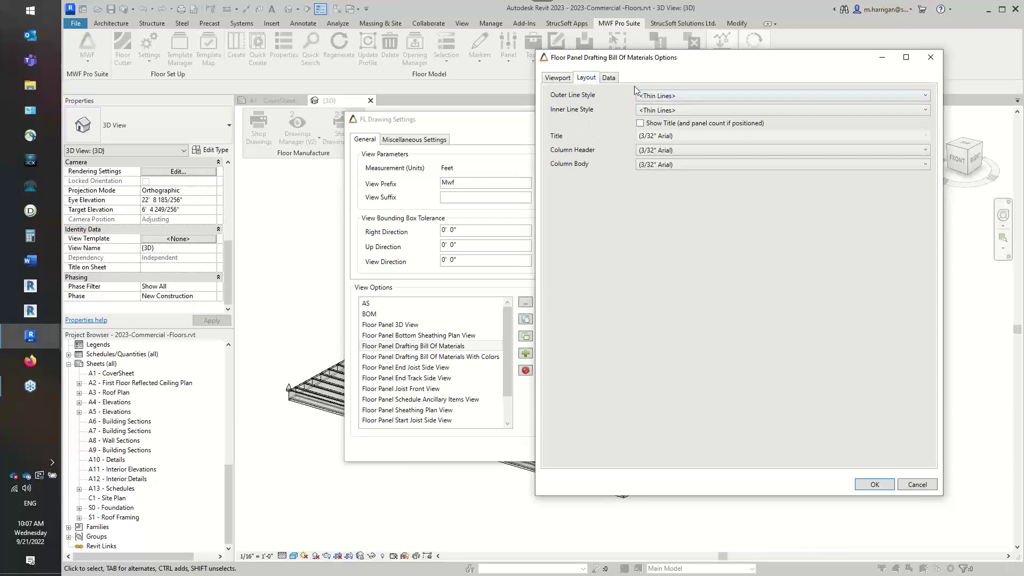
pyautogui.click(608, 80)
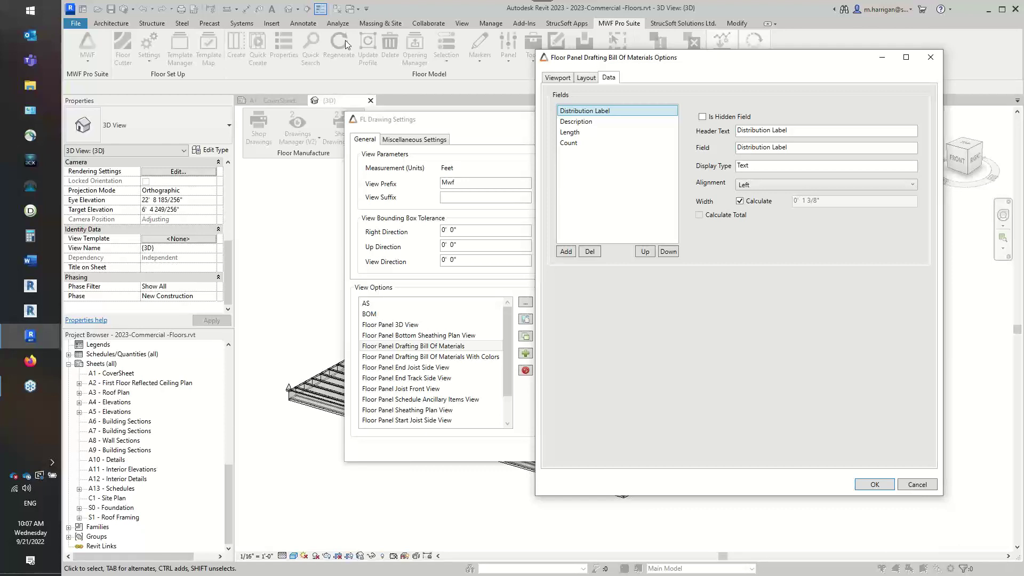
pyautogui.click(872, 486)
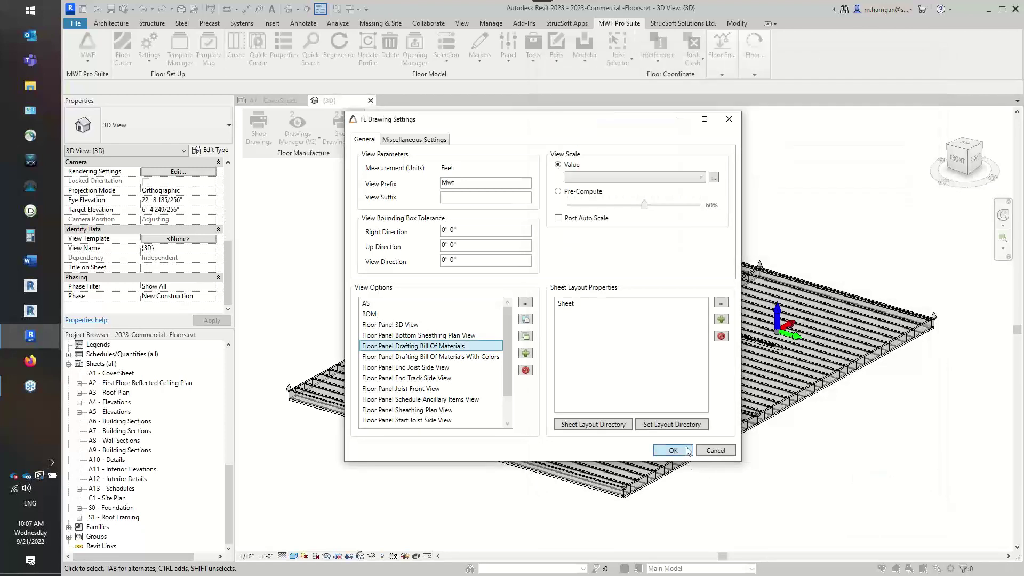
pyautogui.click(675, 485)
pyautogui.click(581, 310)
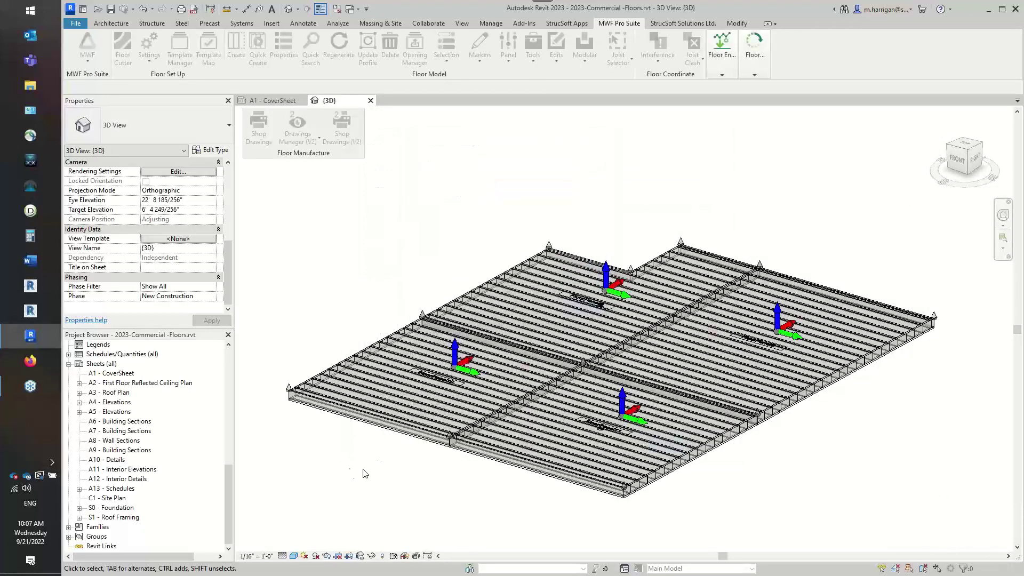
# Step: Generate V2 shop drawings for the floor panel at the model's front-left corner using Floor Shops 11x17 (Default) with Override Existing on
pyautogui.moveTo(361, 471); pyautogui.dragTo(293, 370)
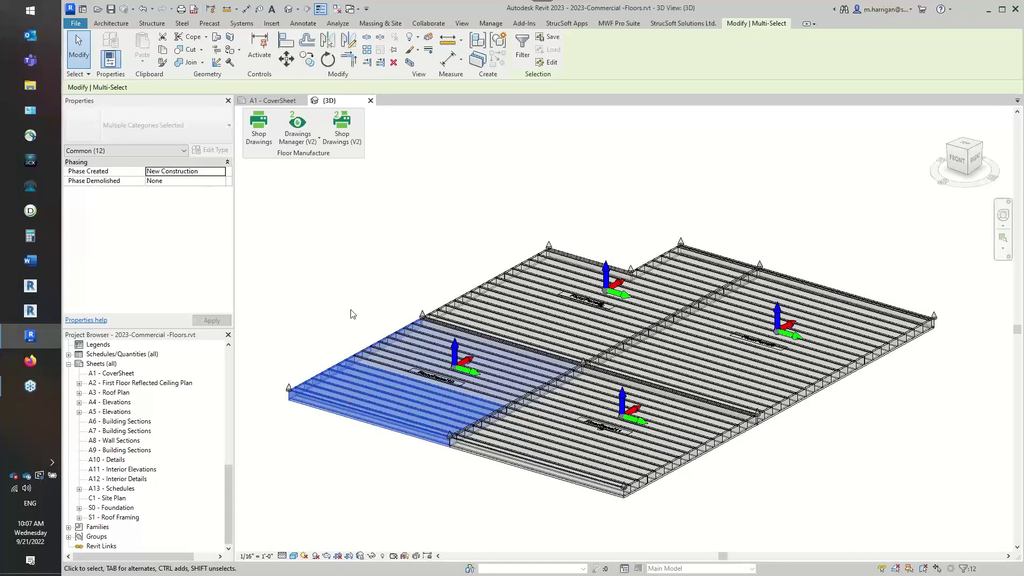
pyautogui.click(345, 144)
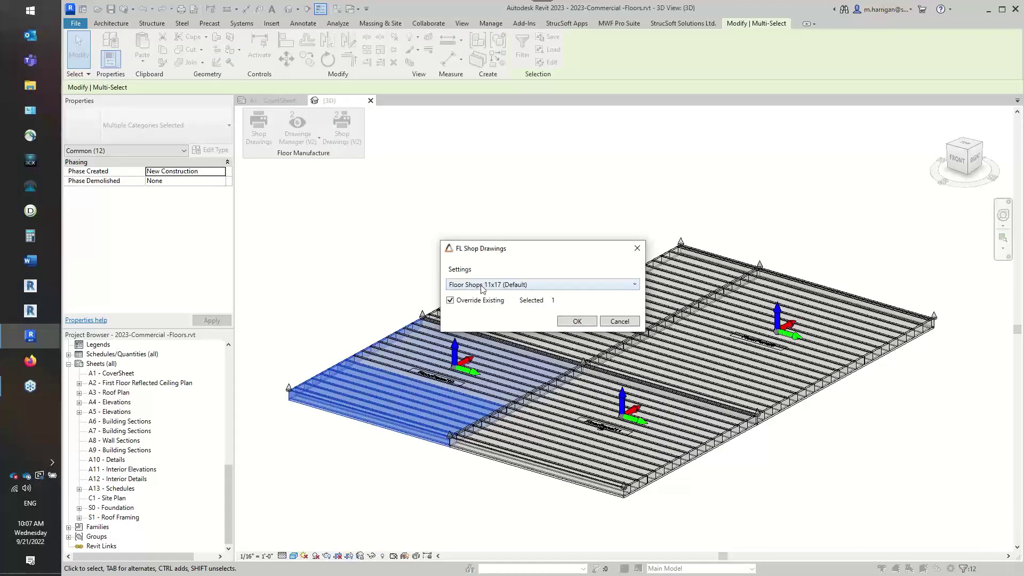
pyautogui.click(567, 321)
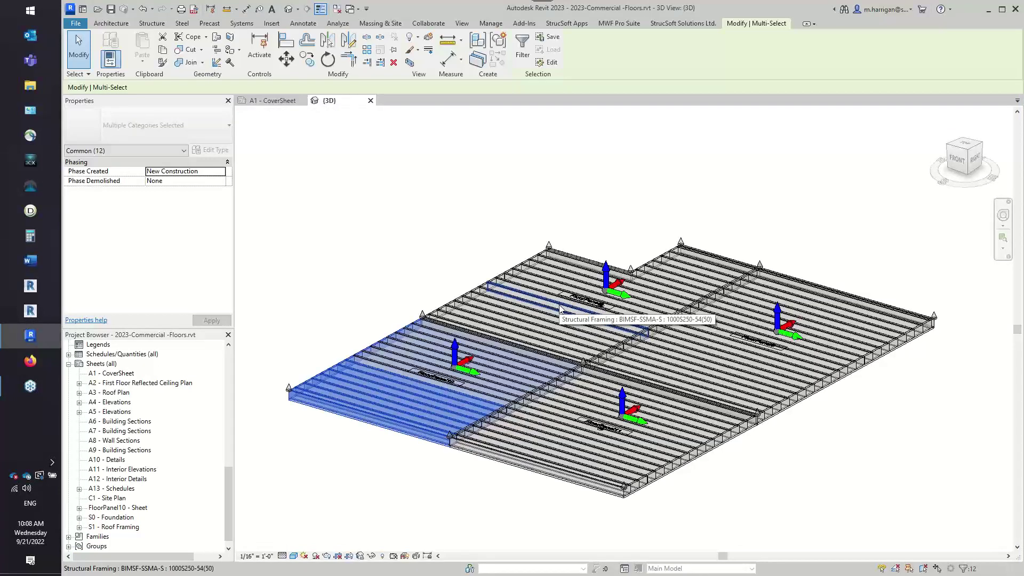
# Step: Open the FloorPanel10 sheet, move the plan view toward its lower-left corner, and move the bill of materials clear of the title block
pyautogui.click(277, 318)
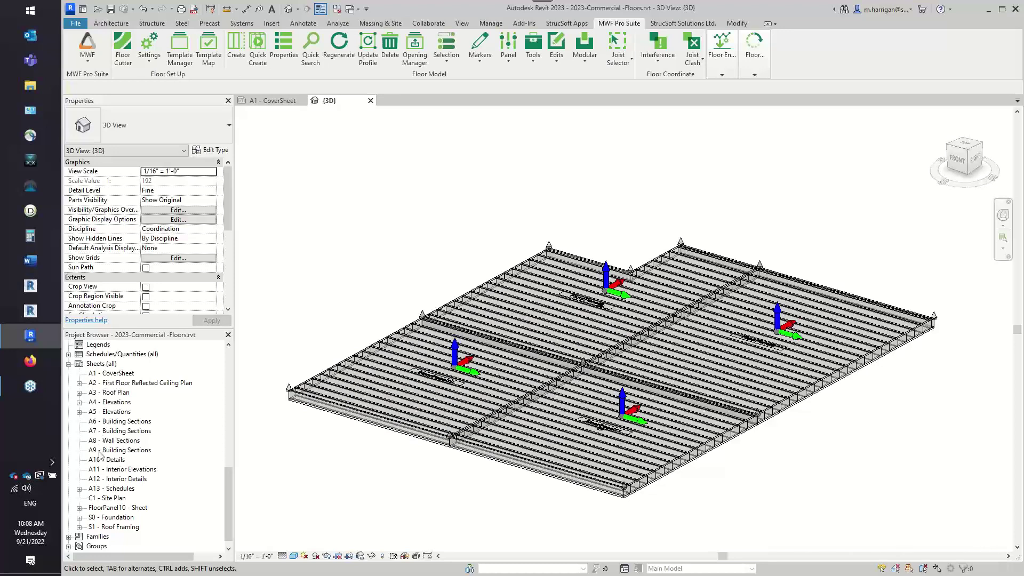
pyautogui.click(119, 510)
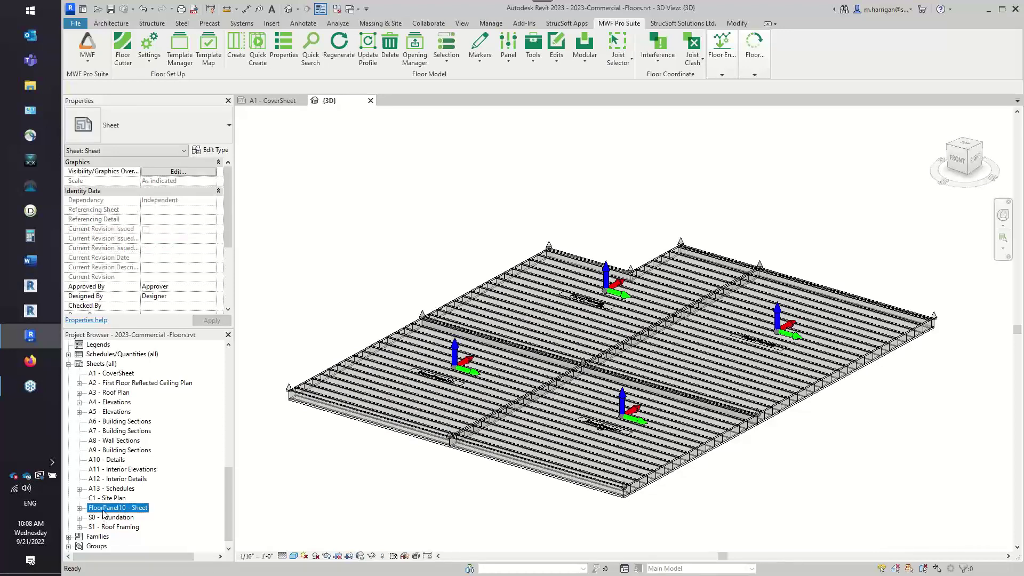
pyautogui.doubleClick(109, 511)
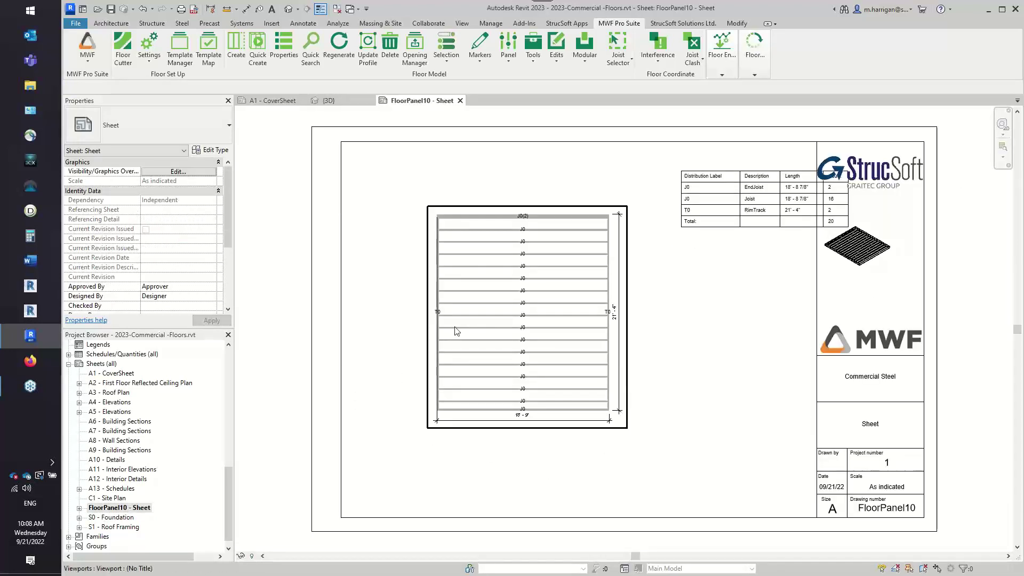
pyautogui.moveTo(561, 277); pyautogui.dragTo(482, 330)
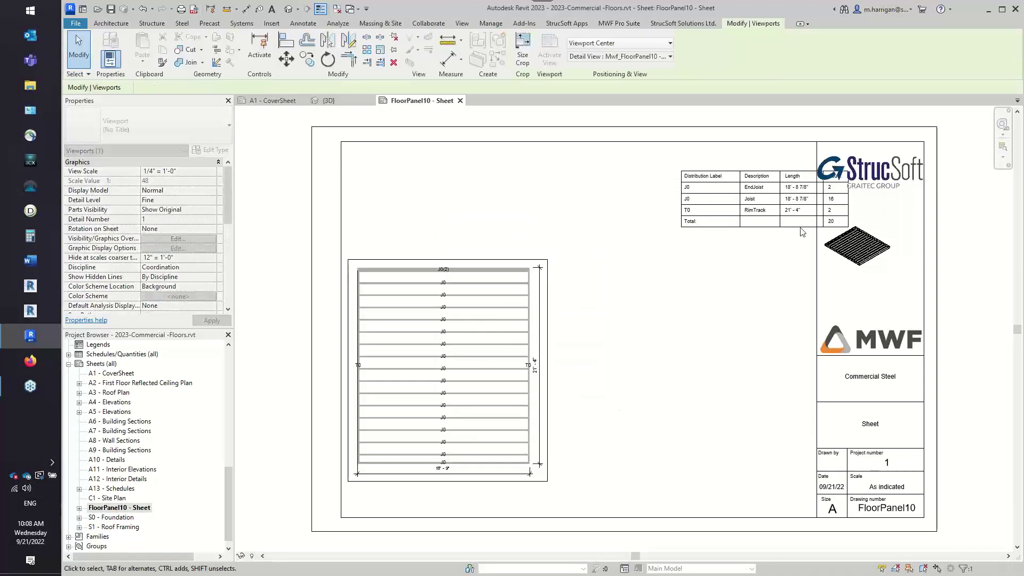
pyautogui.moveTo(736, 220); pyautogui.dragTo(664, 244)
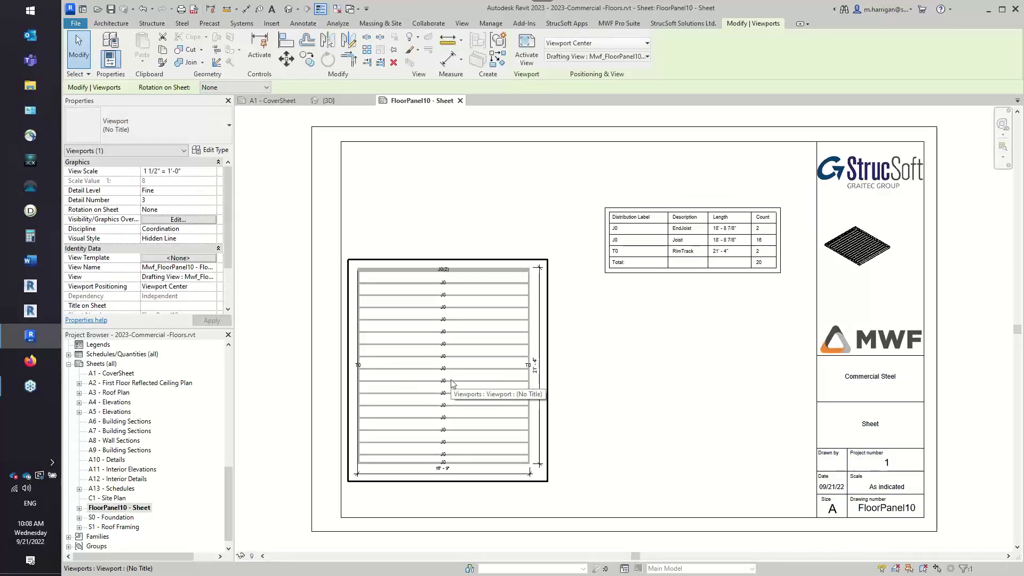
# Step: Examine the drafting bill of materials table and its individual detail lines, and close the FloorPanel10 sheet
pyautogui.scroll(5, 713, 215)
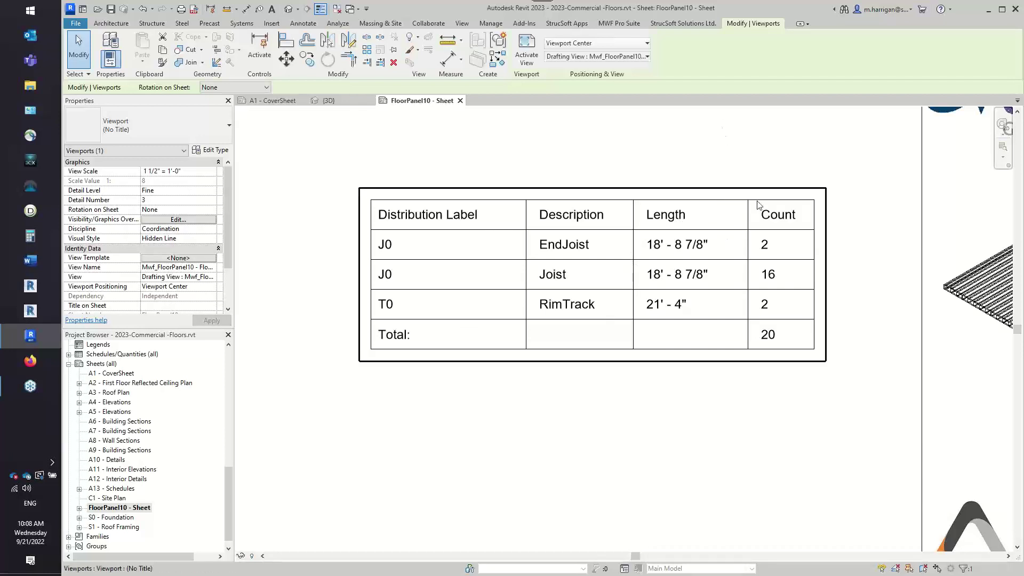
pyautogui.click(634, 335)
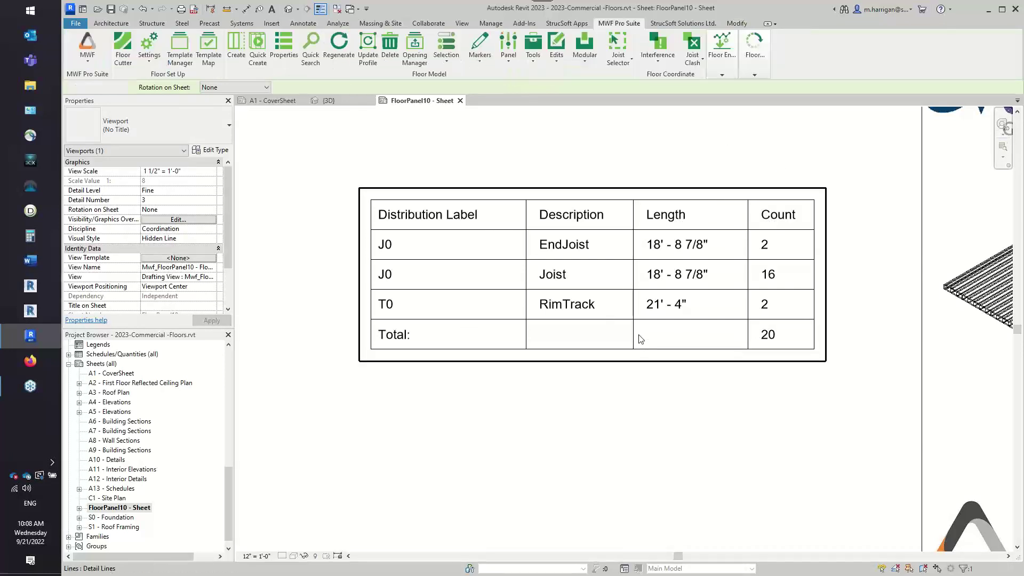
pyautogui.click(527, 336)
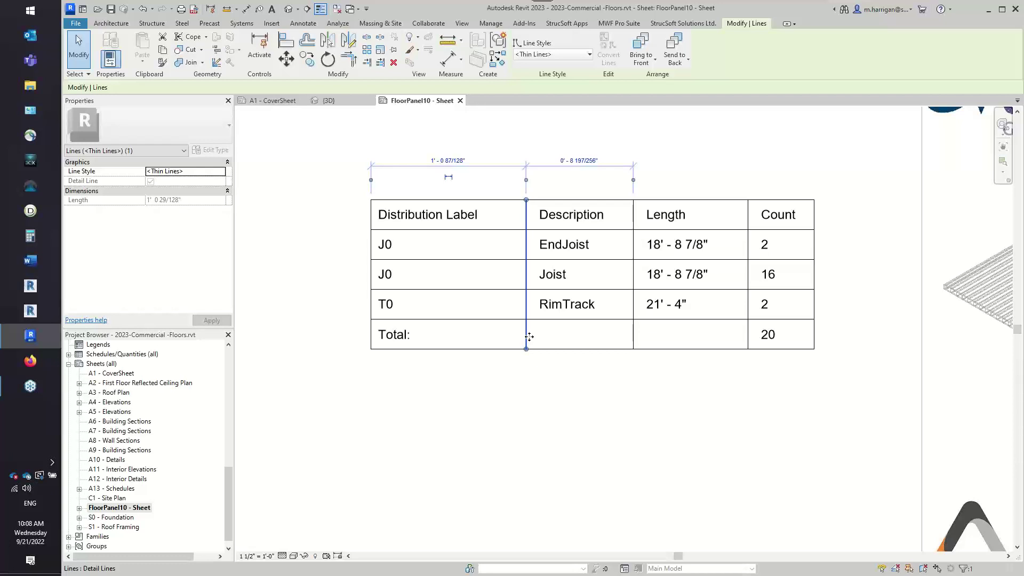
pyautogui.click(550, 377)
pyautogui.scroll(-2, 550, 376)
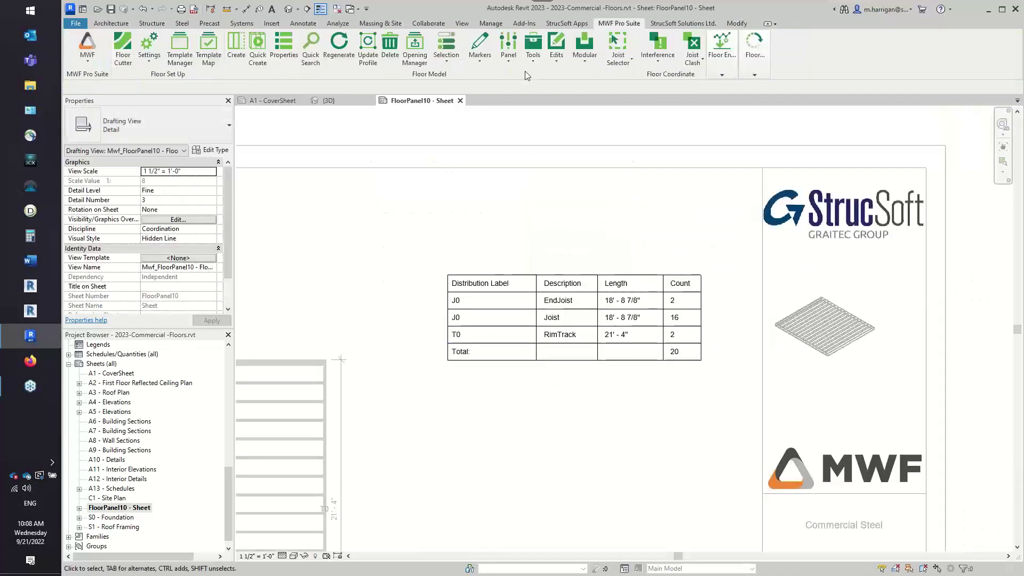
pyautogui.click(460, 100)
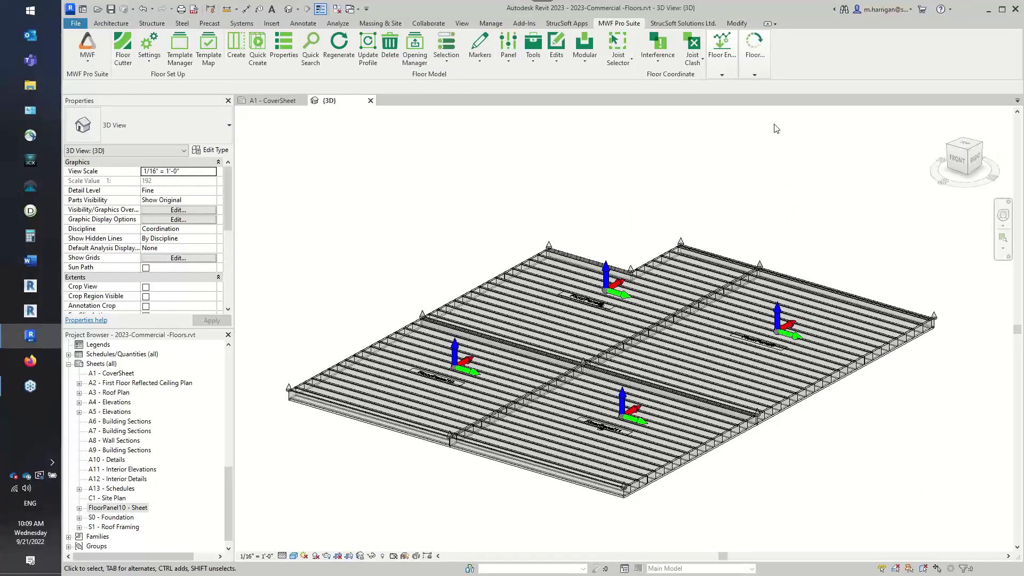
# Step: Open the Floor Shops 11x17 (Webinar) drawing settings and select the Floor Panel Schedule Bill of Materials view option
pyautogui.moveTo(747, 64)
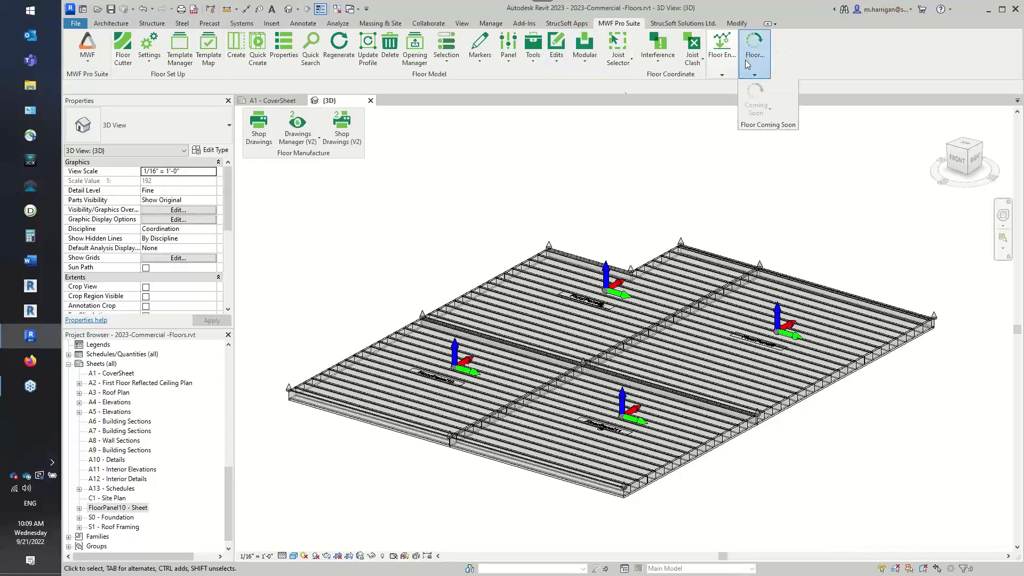
pyautogui.click(319, 138)
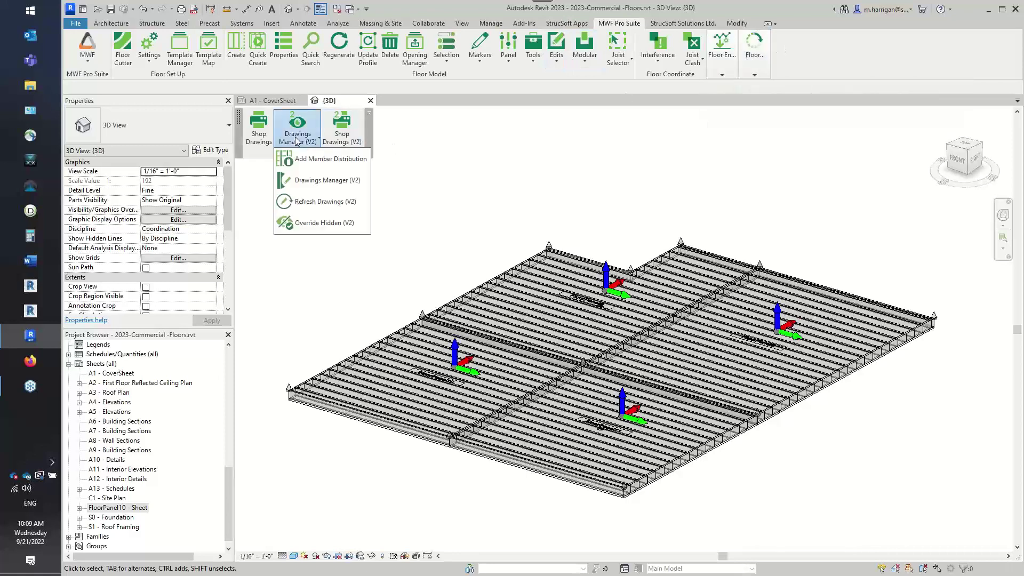
pyautogui.click(320, 182)
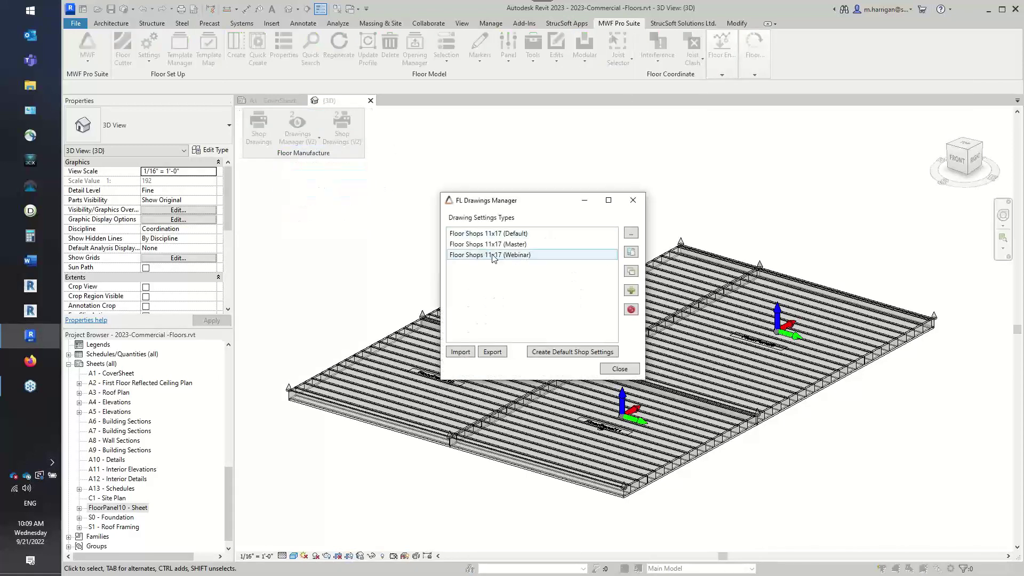
pyautogui.click(493, 256)
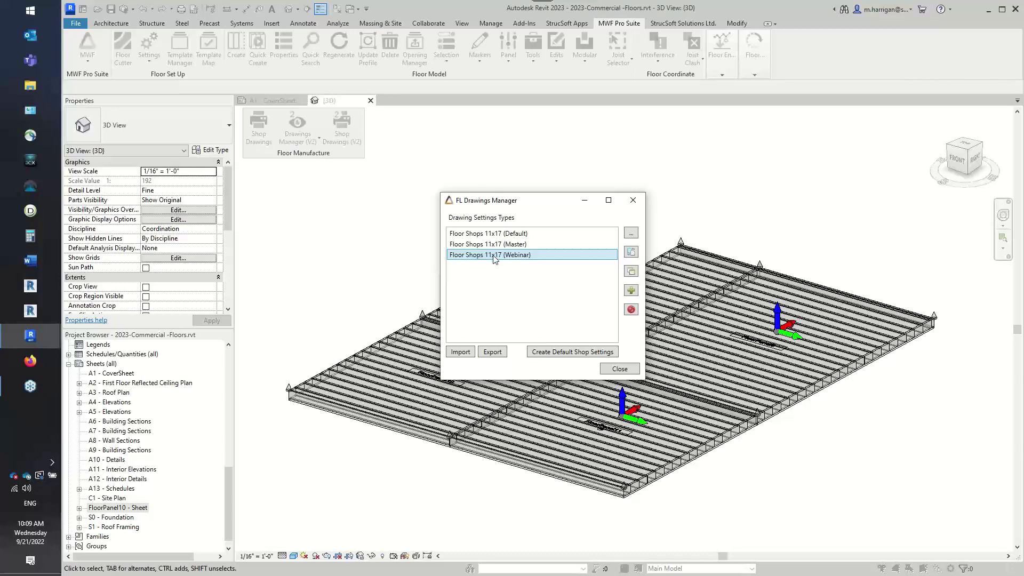
pyautogui.doubleClick(493, 255)
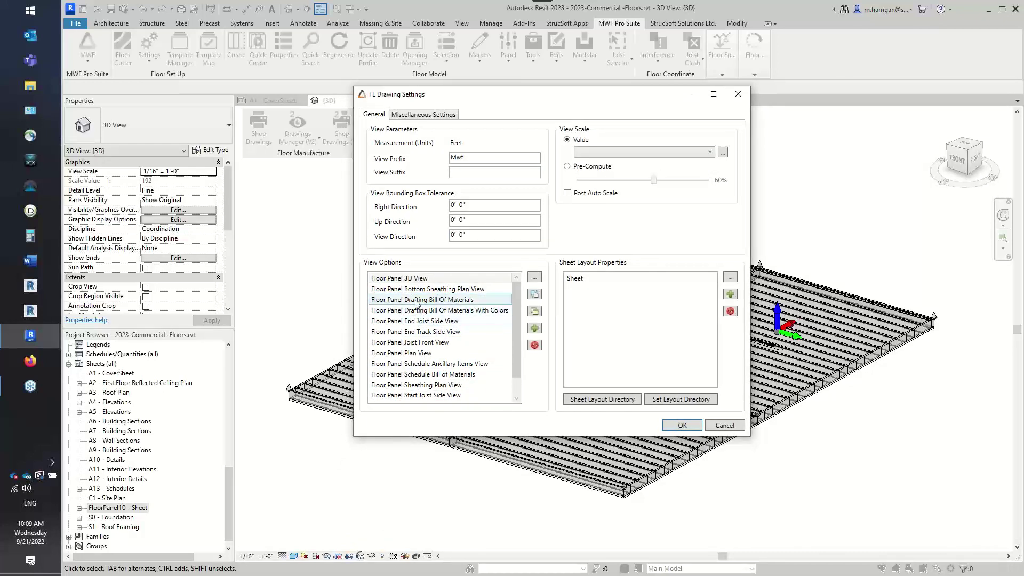
pyautogui.click(423, 377)
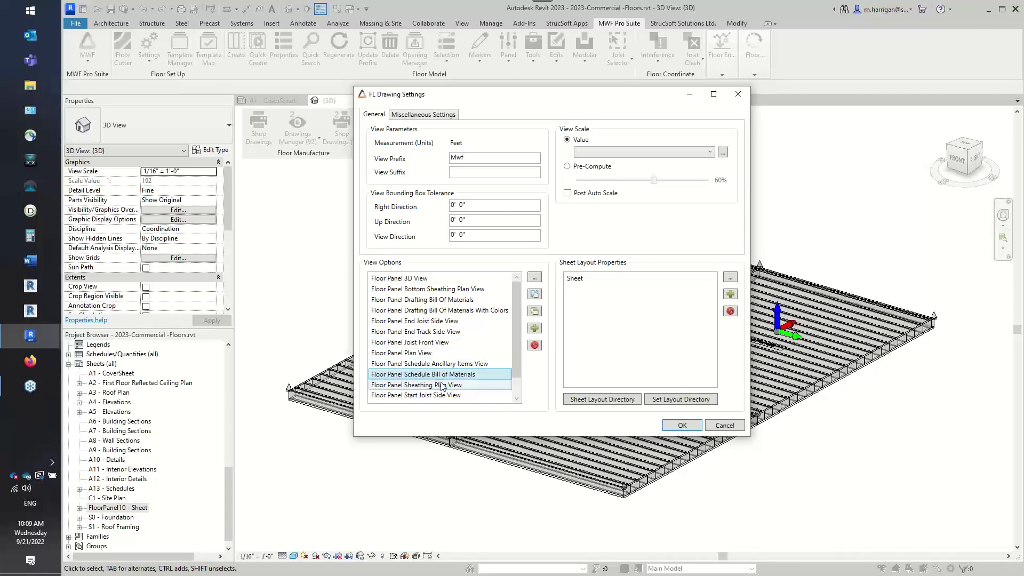
# Step: Review the available schedule view type templates, and examine the viewport and layout options of the Floor Panel Schedule Bill of Materials view
pyautogui.click(537, 330)
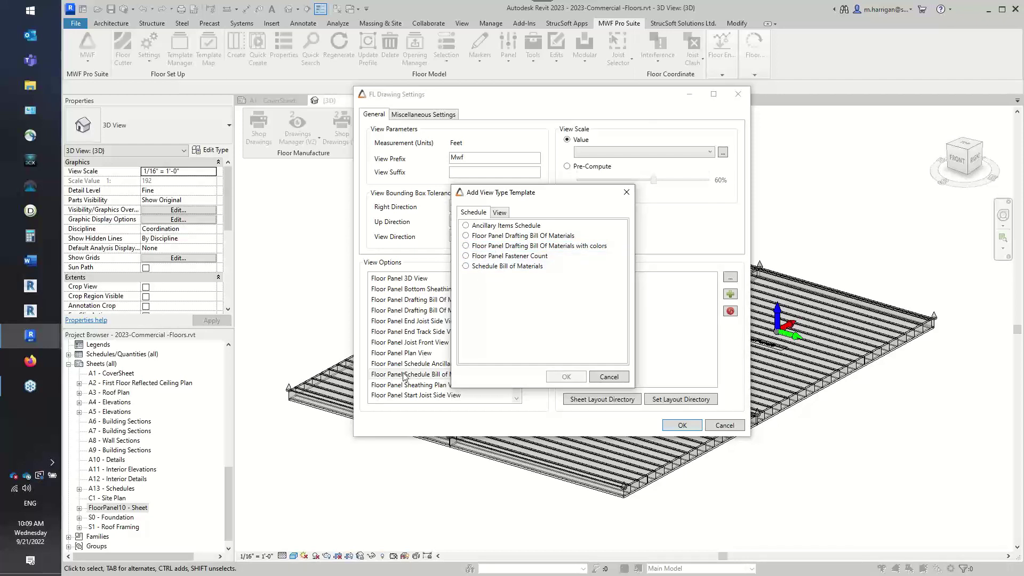
pyautogui.click(608, 377)
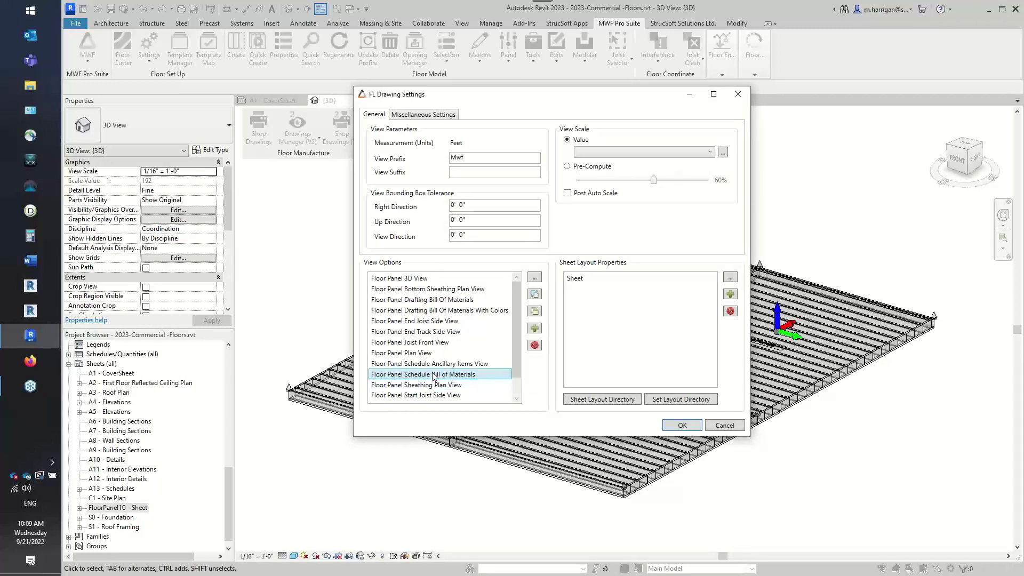
pyautogui.doubleClick(434, 375)
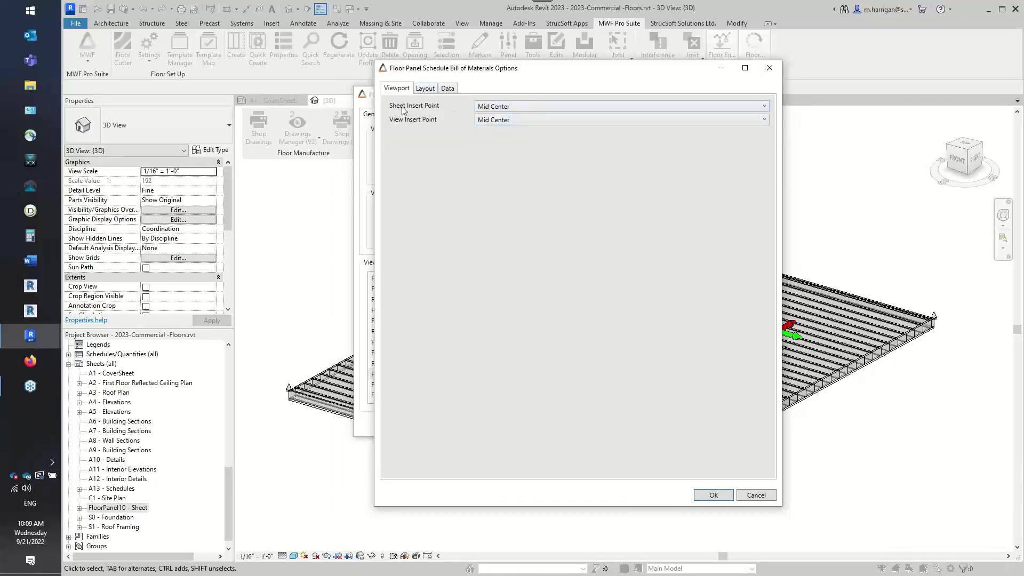
pyautogui.click(420, 90)
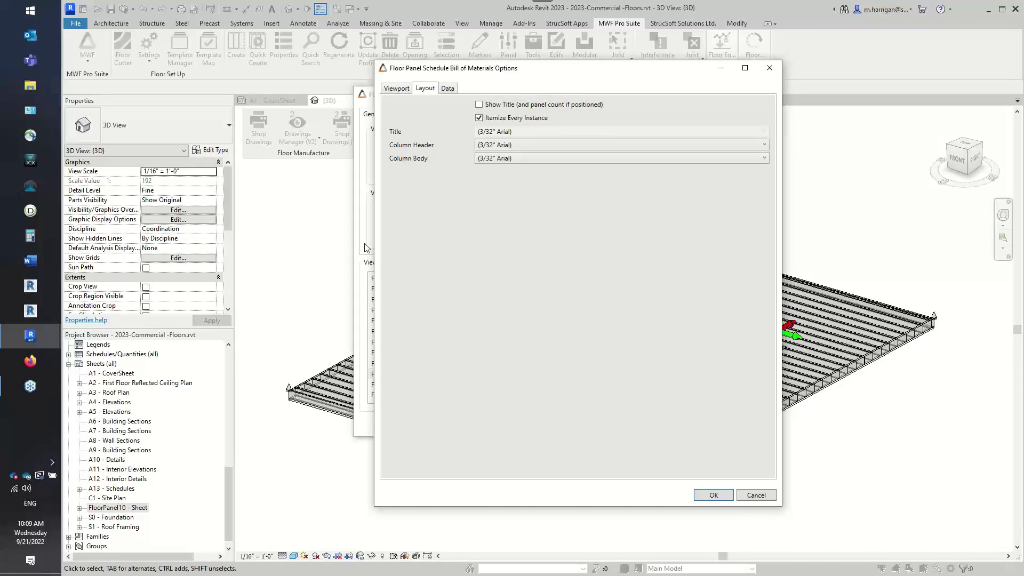
# Step: Examine the schedule's data field settings for BIMSF_ScheduleLabel, Type, Count and Reported Length
pyautogui.click(444, 89)
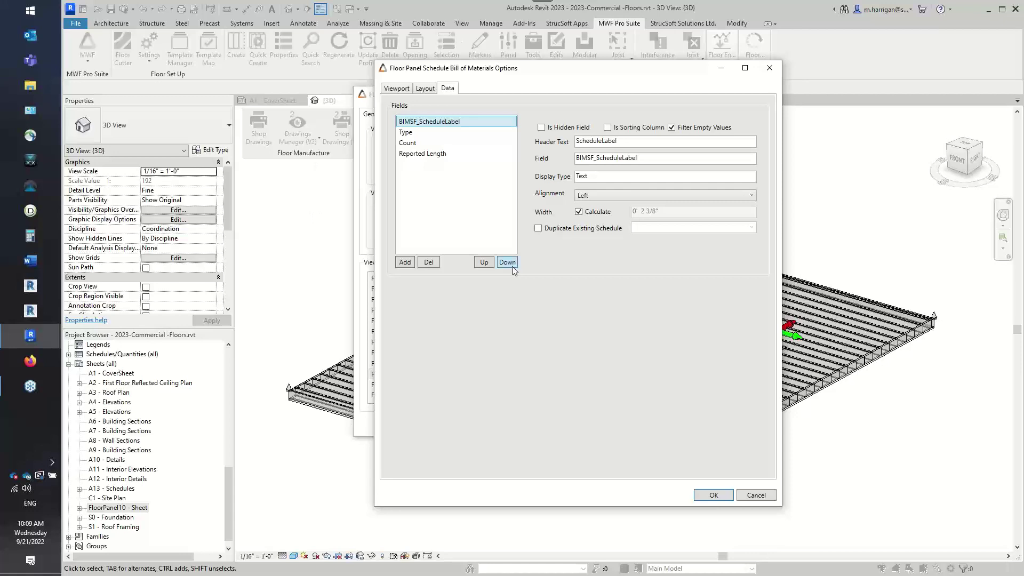
pyautogui.click(411, 134)
pyautogui.click(411, 143)
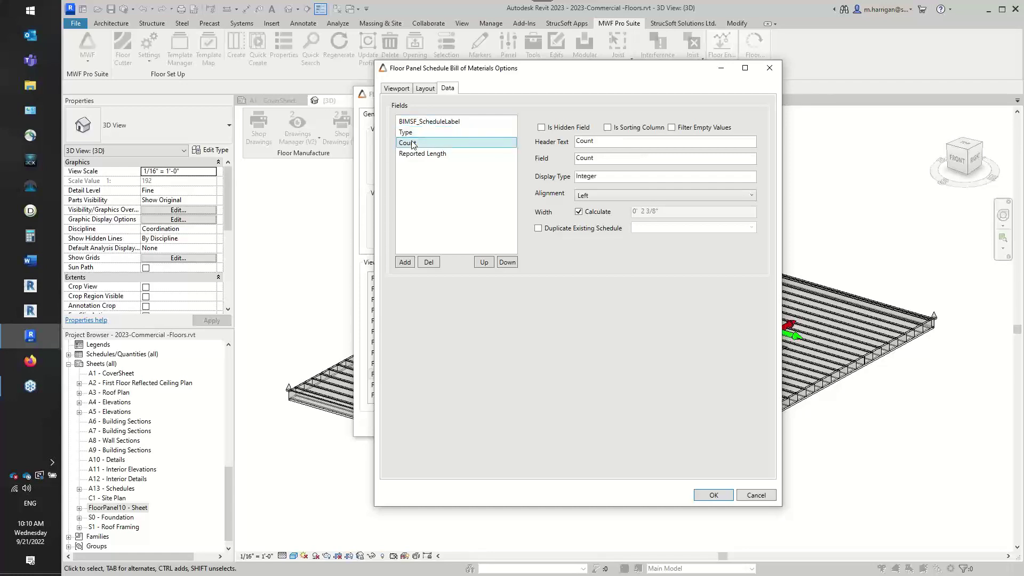
pyautogui.click(417, 154)
# Step: Browse the parameters that can be added as fields to the bill of materials schedule, and leave the field selection without adding one
pyautogui.click(405, 264)
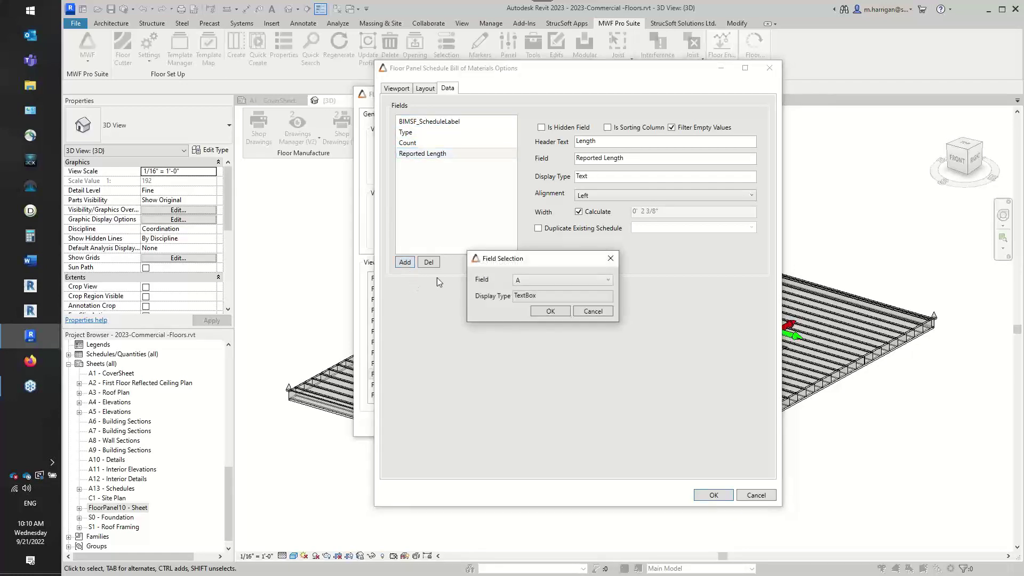
pyautogui.moveTo(487, 256); pyautogui.dragTo(547, 108)
pyautogui.click(593, 129)
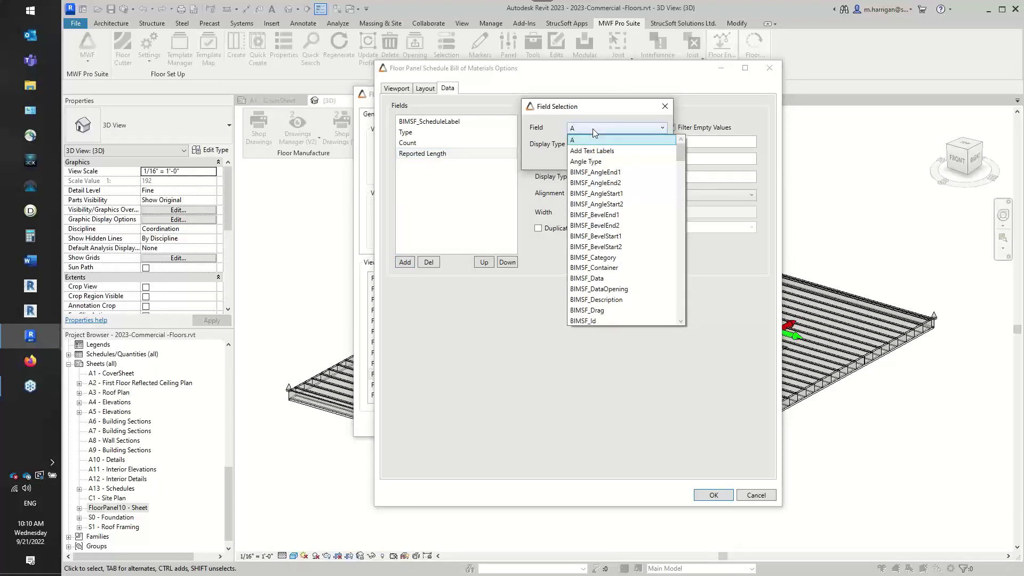
pyautogui.scroll(-20, 631, 213)
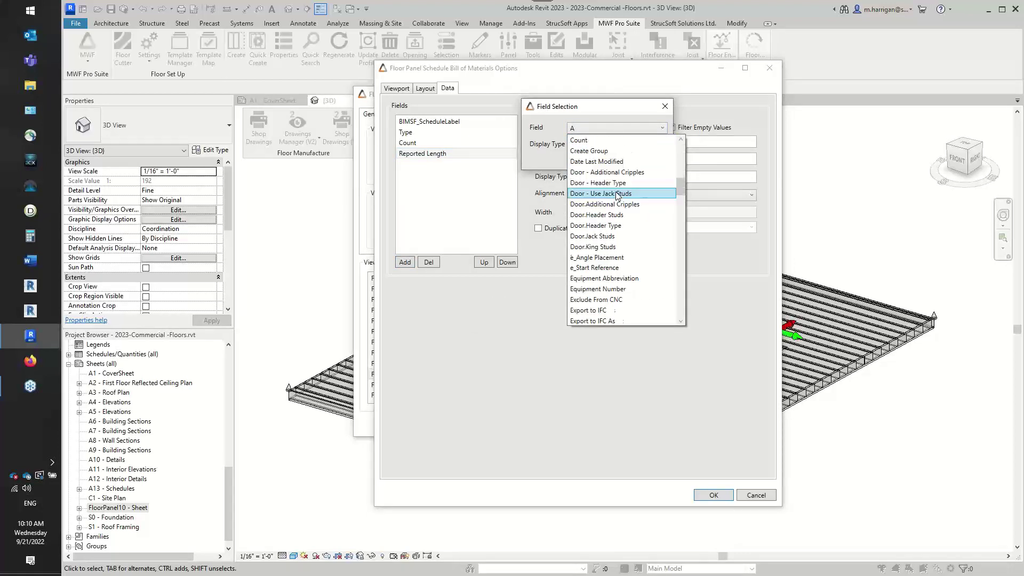
pyautogui.scroll(-20, 631, 214)
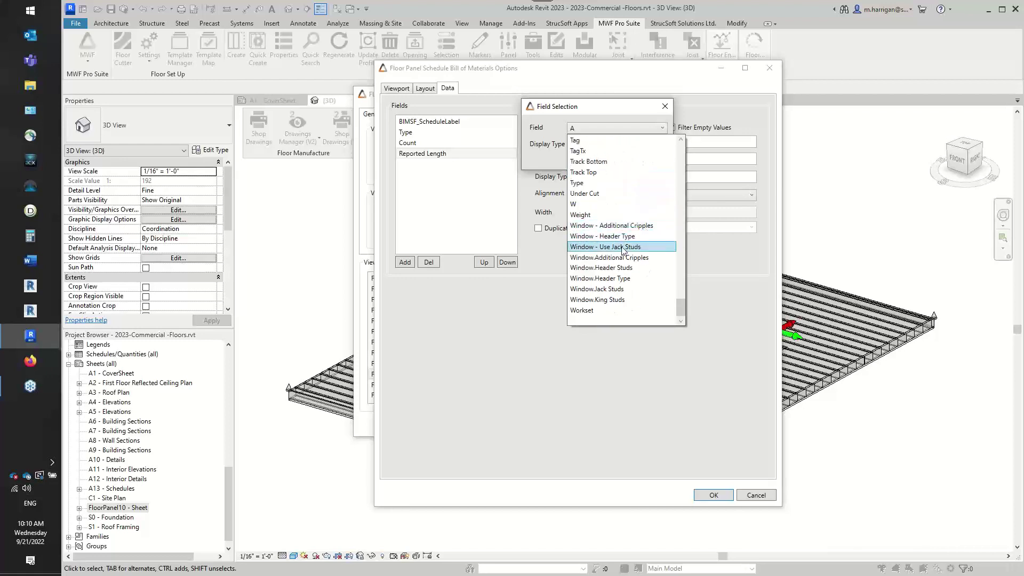
pyautogui.scroll(10, 613, 192)
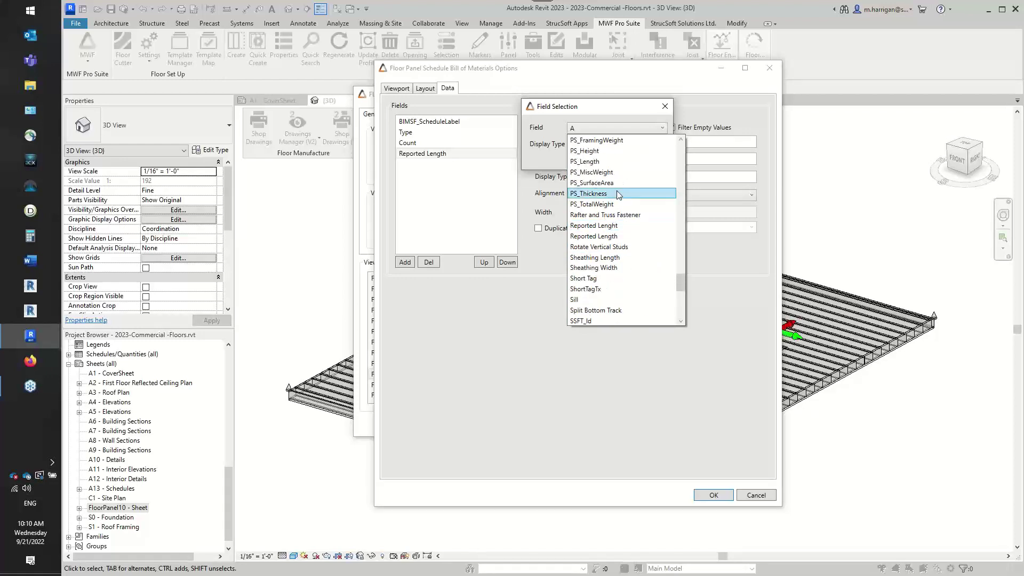
pyautogui.scroll(10, 620, 195)
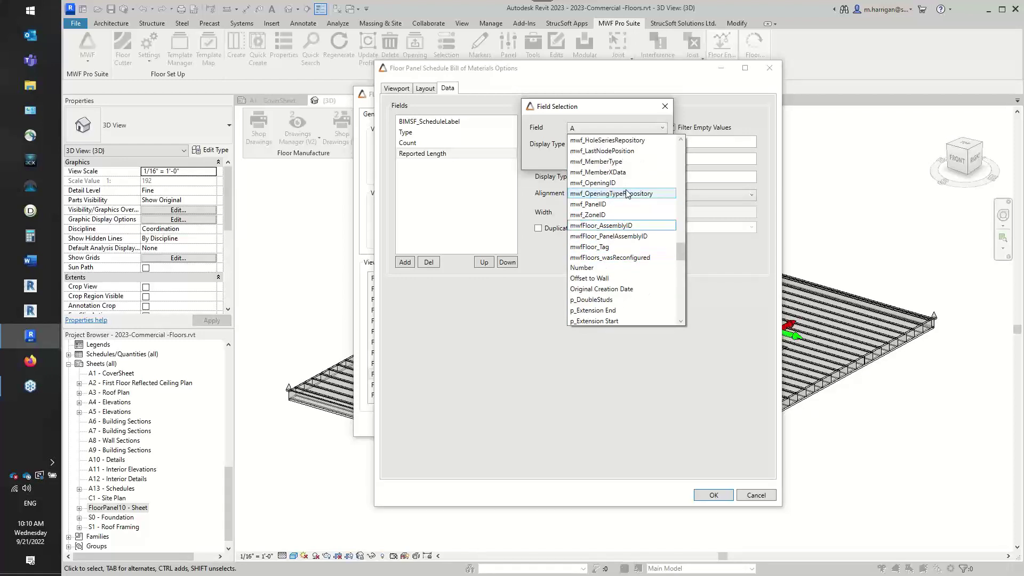
pyautogui.scroll(3, 631, 193)
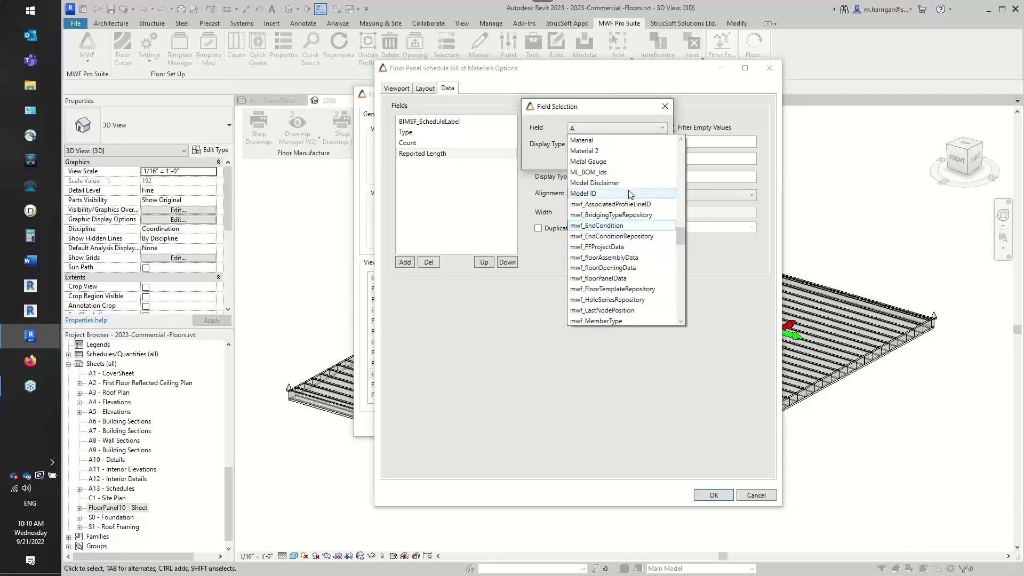
pyautogui.scroll(2, 617, 196)
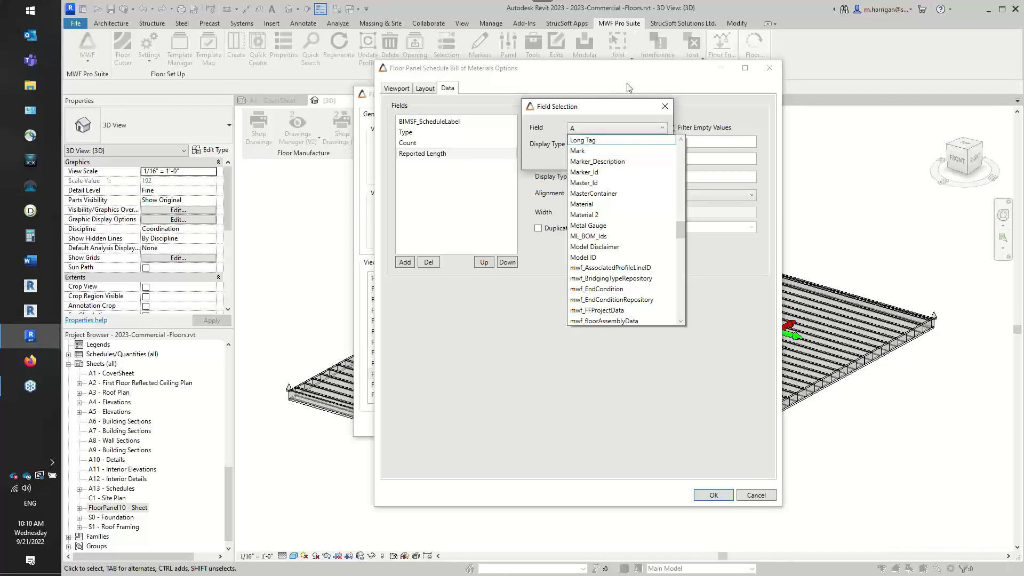
pyautogui.click(609, 107)
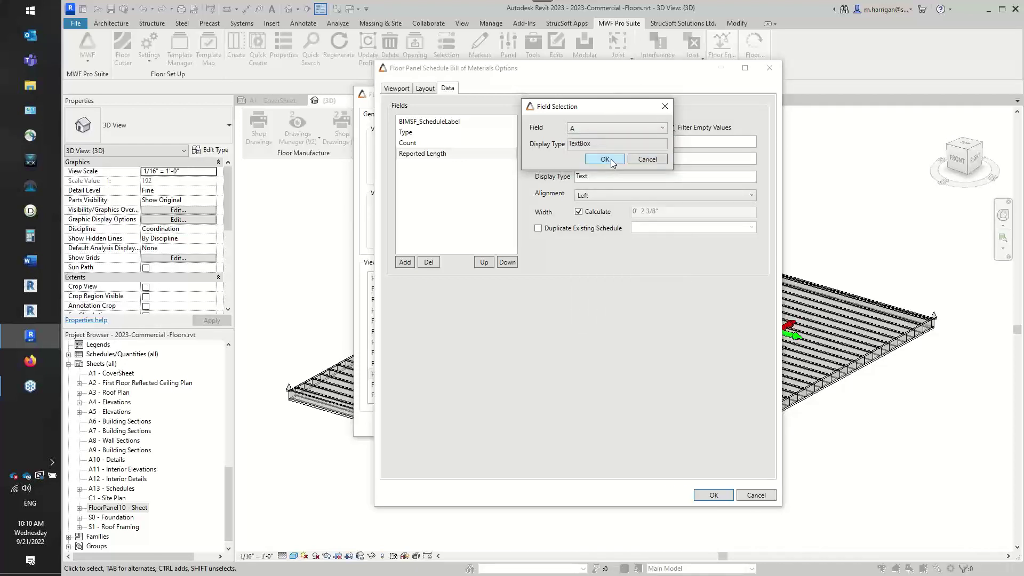
pyautogui.click(648, 159)
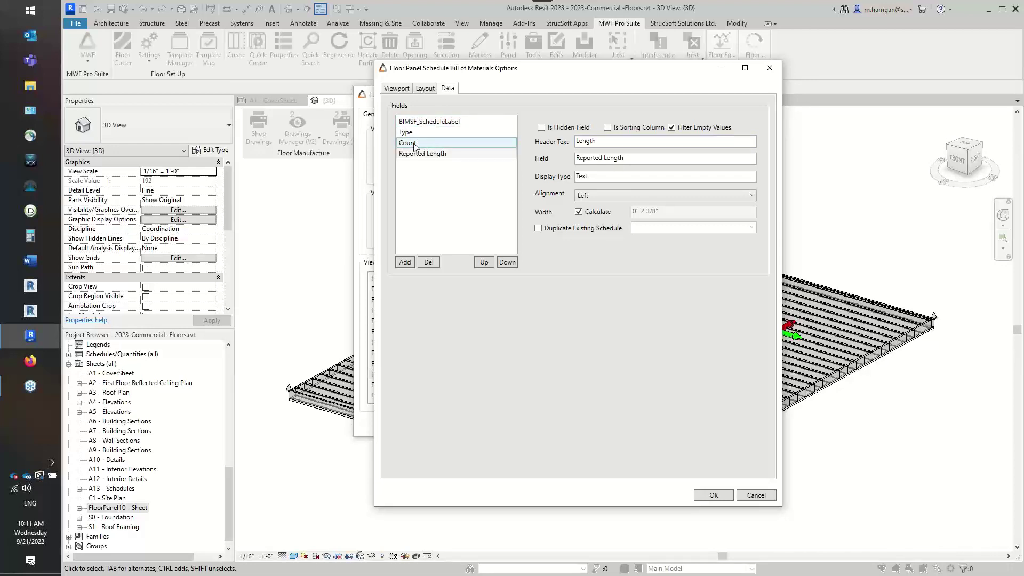
# Step: Review the Reported Length field's header text and Left alignment, check the other schedule fields, and close the bill of materials options
pyautogui.click(471, 154)
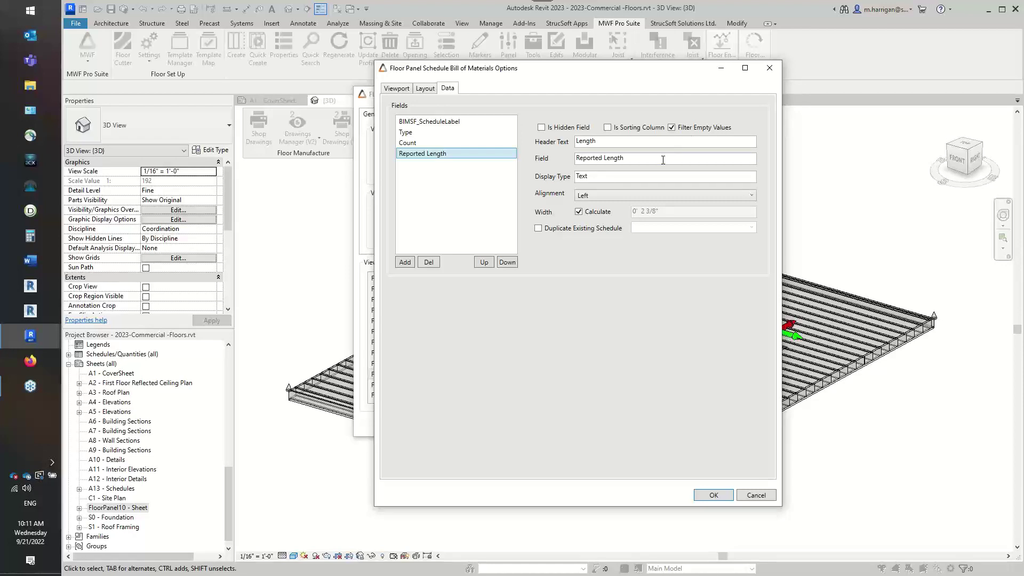
pyautogui.click(589, 141)
pyautogui.doubleClick(588, 142)
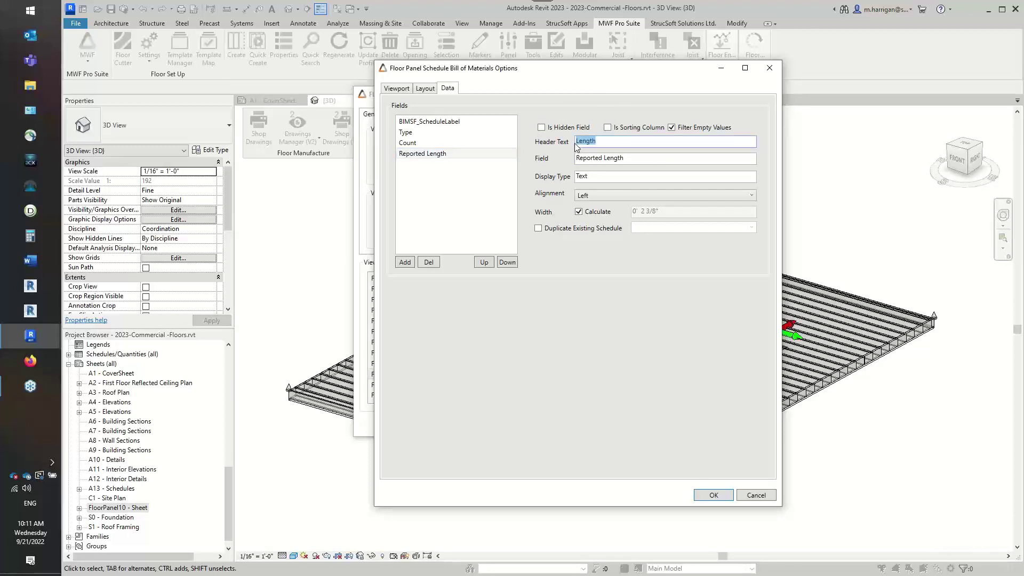
pyautogui.click(591, 196)
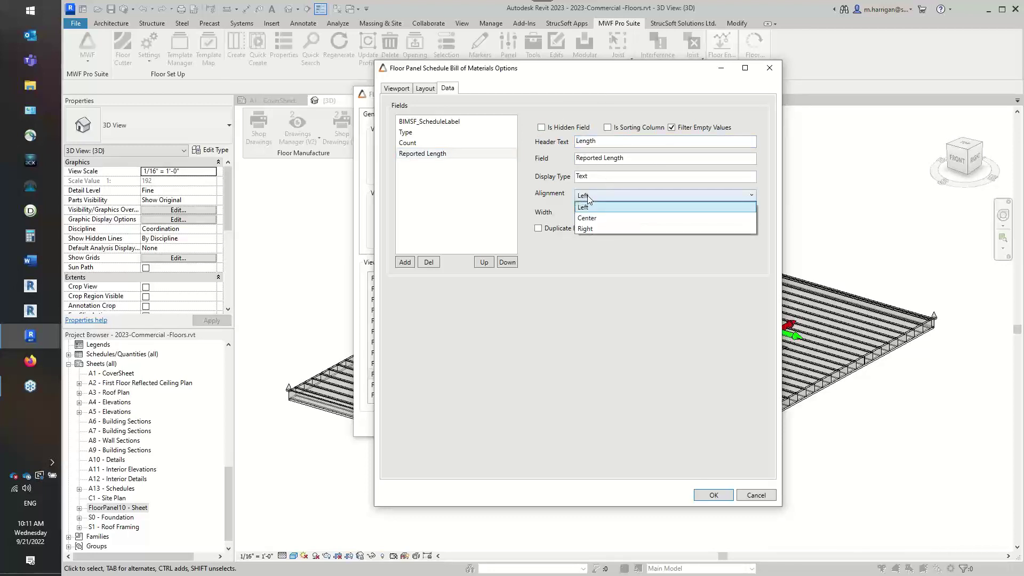
pyautogui.click(604, 207)
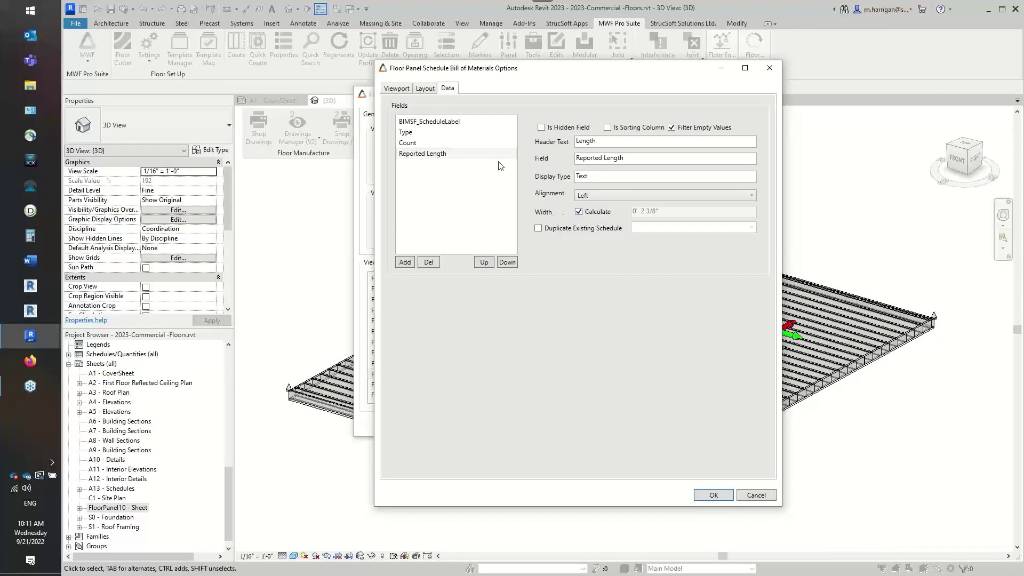
pyautogui.click(443, 122)
pyautogui.click(426, 132)
pyautogui.click(426, 142)
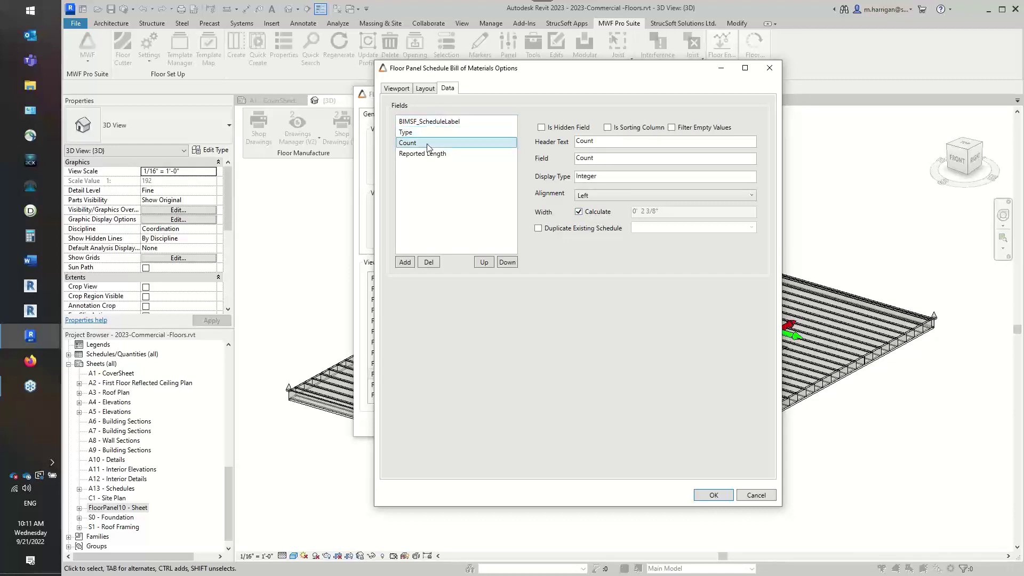
pyautogui.click(443, 153)
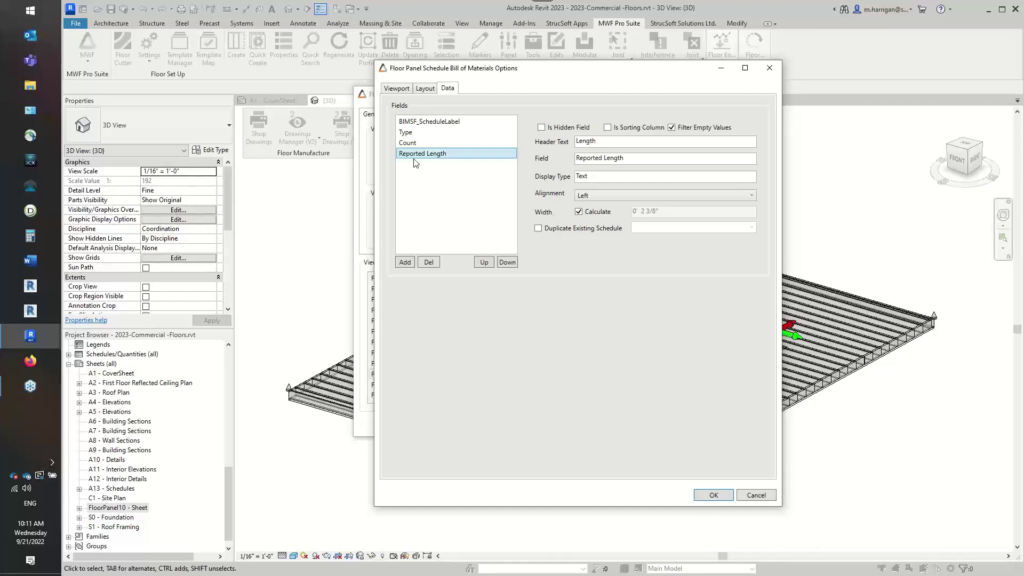
pyautogui.click(725, 495)
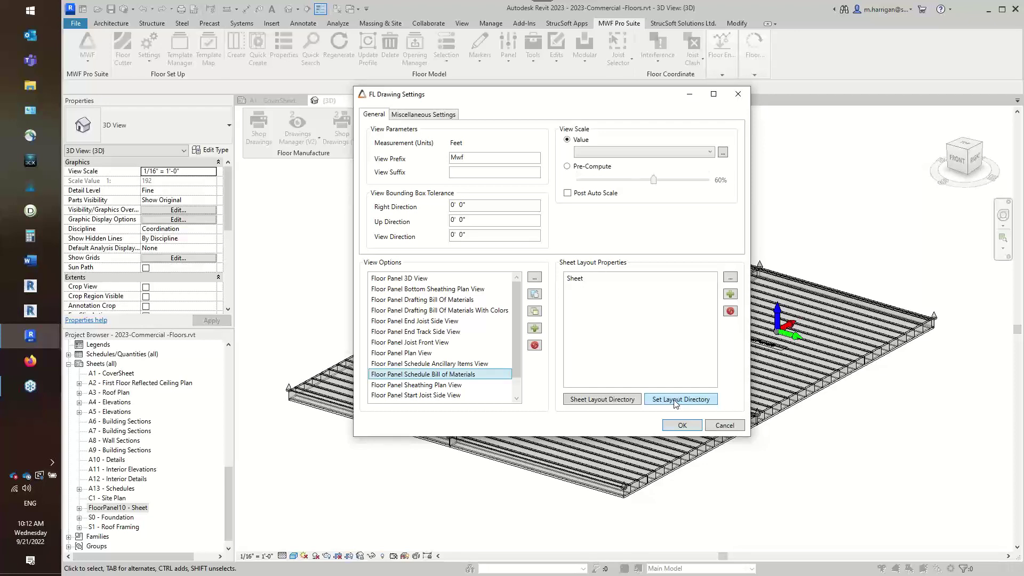
# Step: Check the Floor Panel Schedule Bill of Materials assignment in the sheet layout's Upper Right Zone, and save and close the drawing settings
pyautogui.click(661, 281)
pyautogui.doubleClick(594, 281)
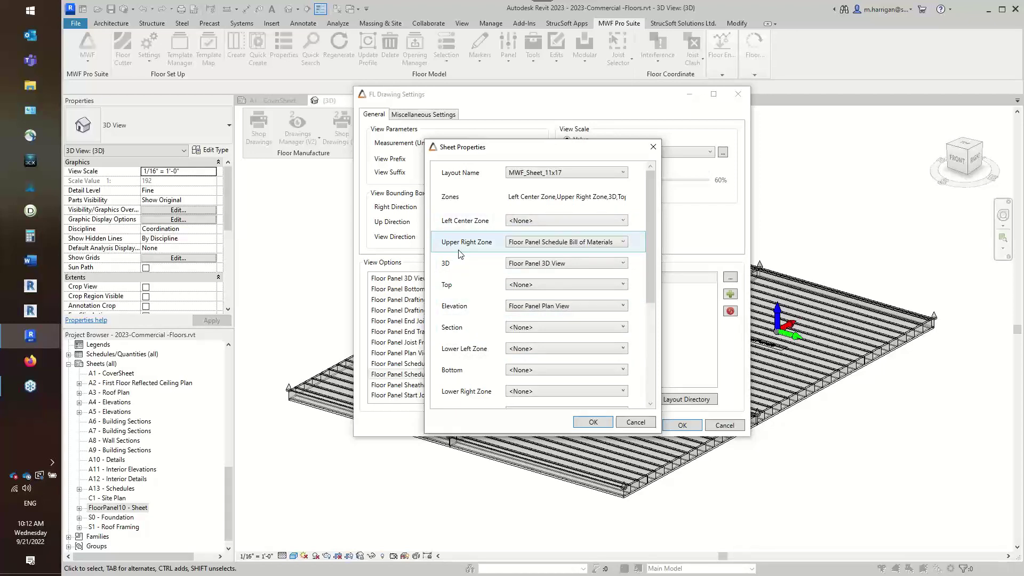
pyautogui.click(567, 242)
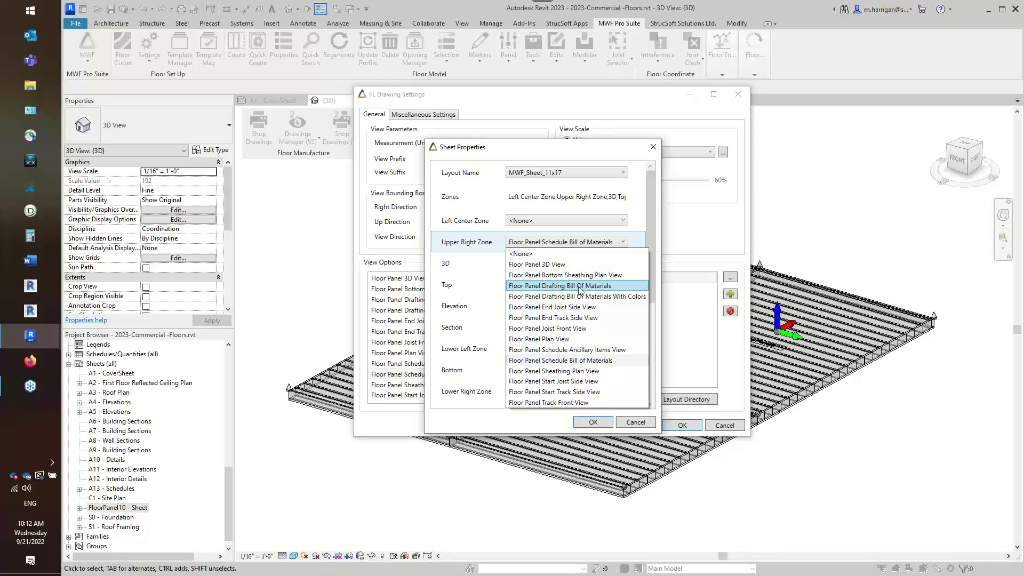
pyautogui.click(584, 360)
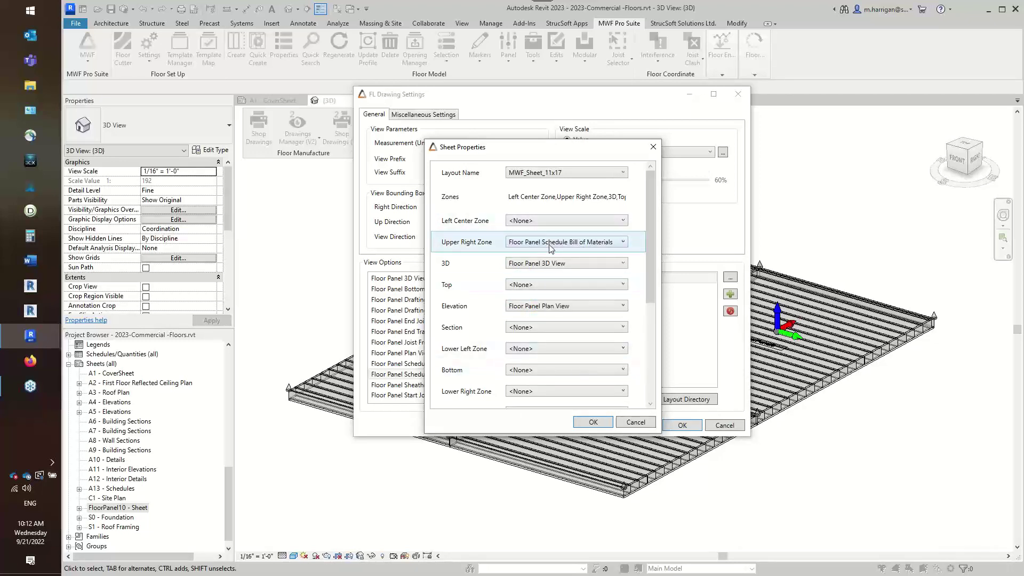
pyautogui.click(636, 422)
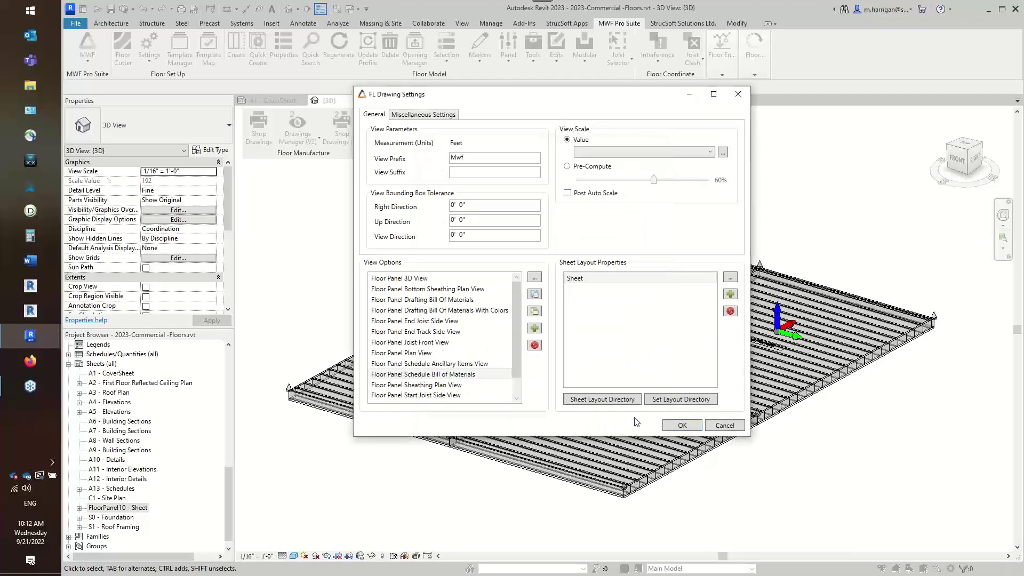
pyautogui.click(677, 426)
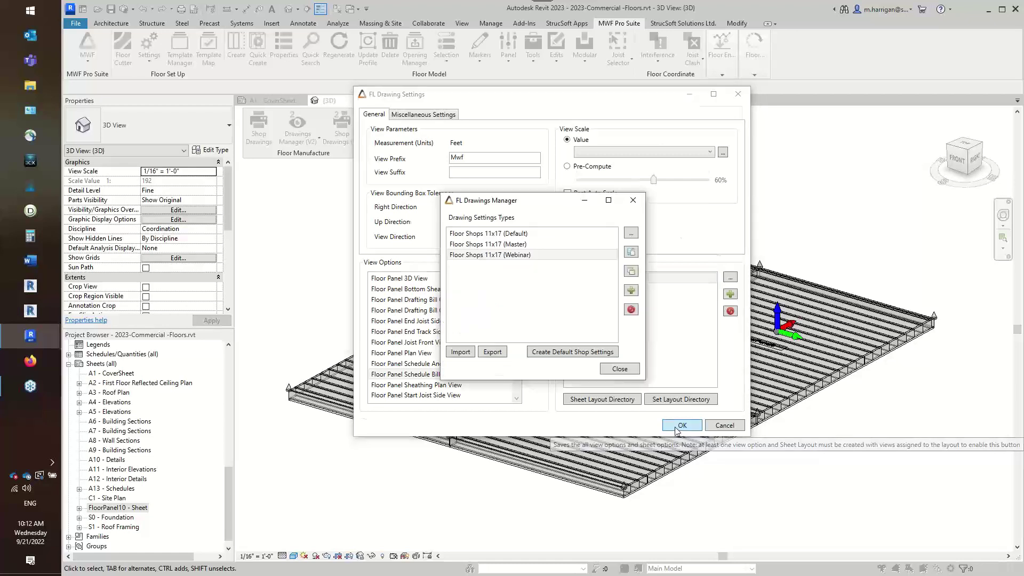
pyautogui.click(613, 369)
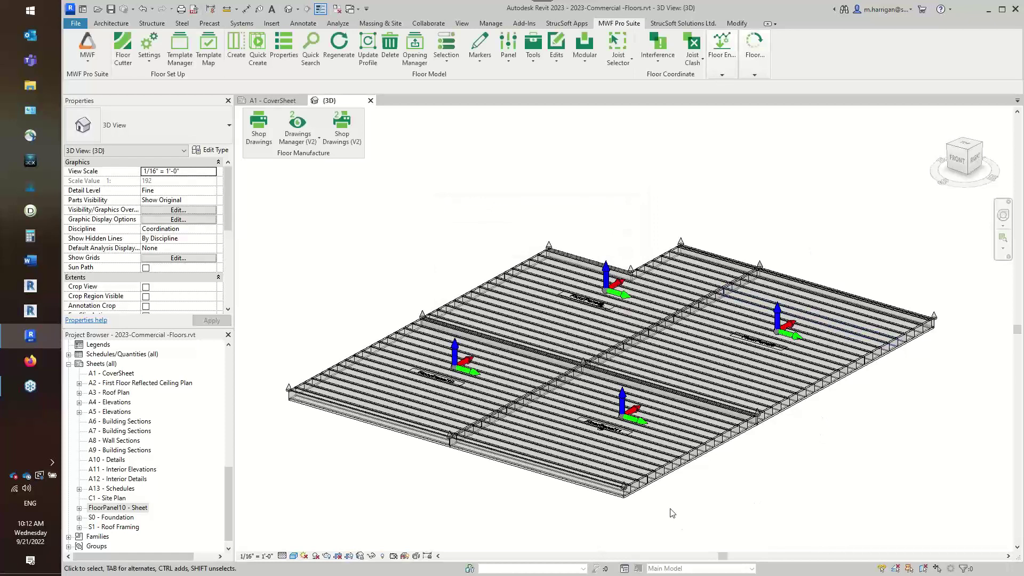
# Step: Generate V2 shop drawings for the front-most floor panel using Floor Shops 11x17 (Webinar) with Override Existing on, and open the FloorPanel11 sheet
pyautogui.click(614, 469)
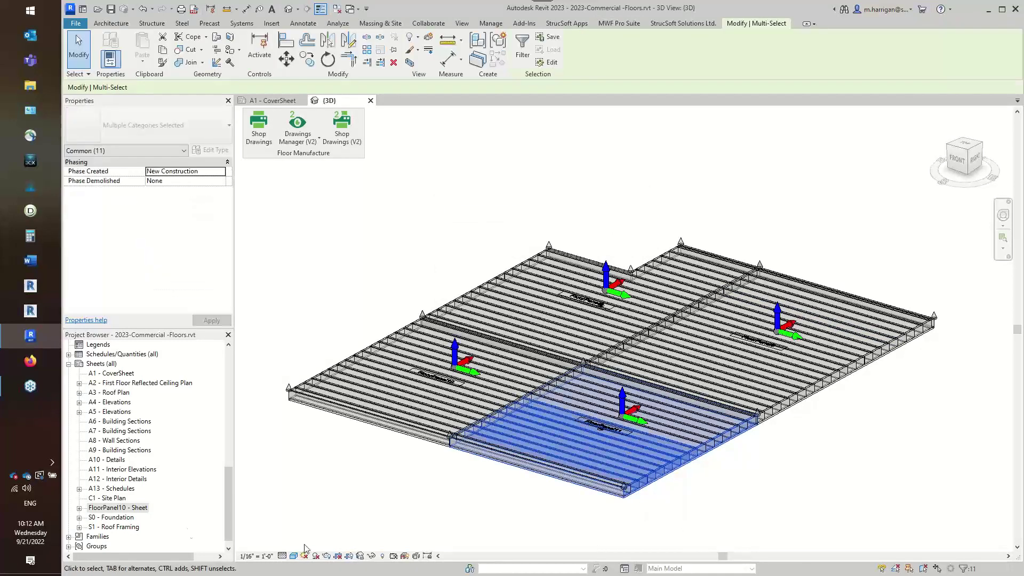
pyautogui.click(348, 144)
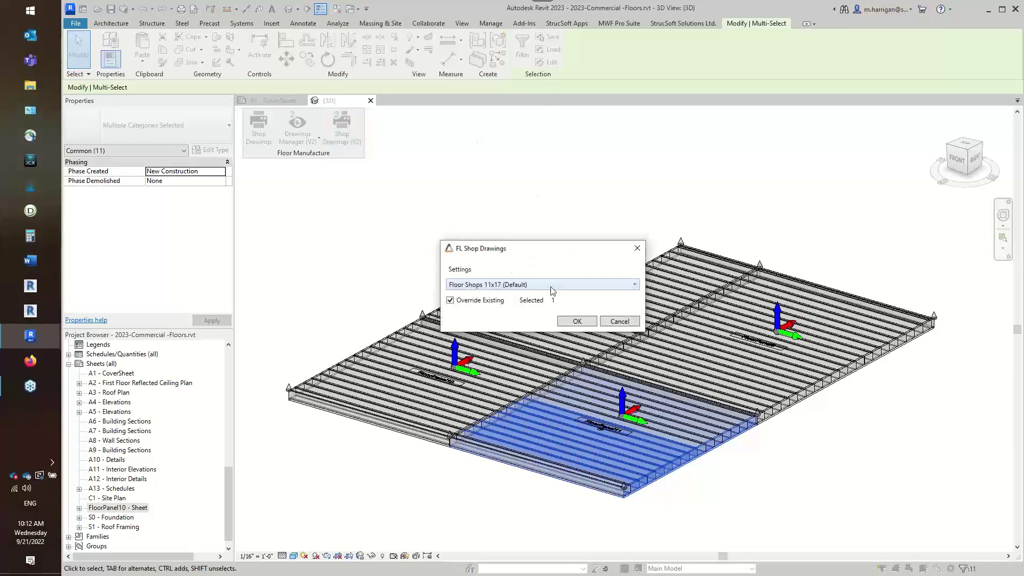
pyautogui.click(551, 285)
pyautogui.click(551, 300)
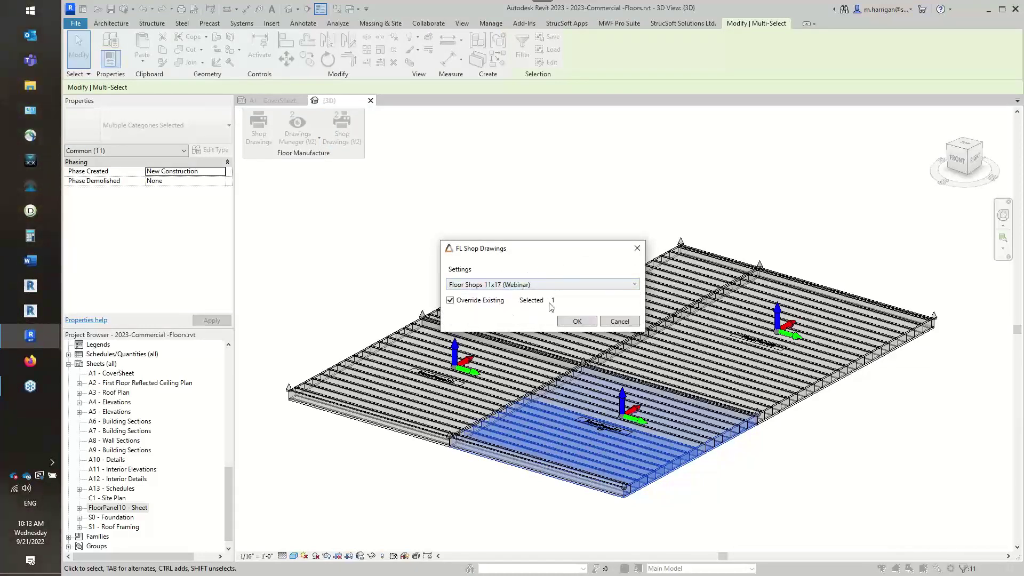
pyautogui.click(580, 322)
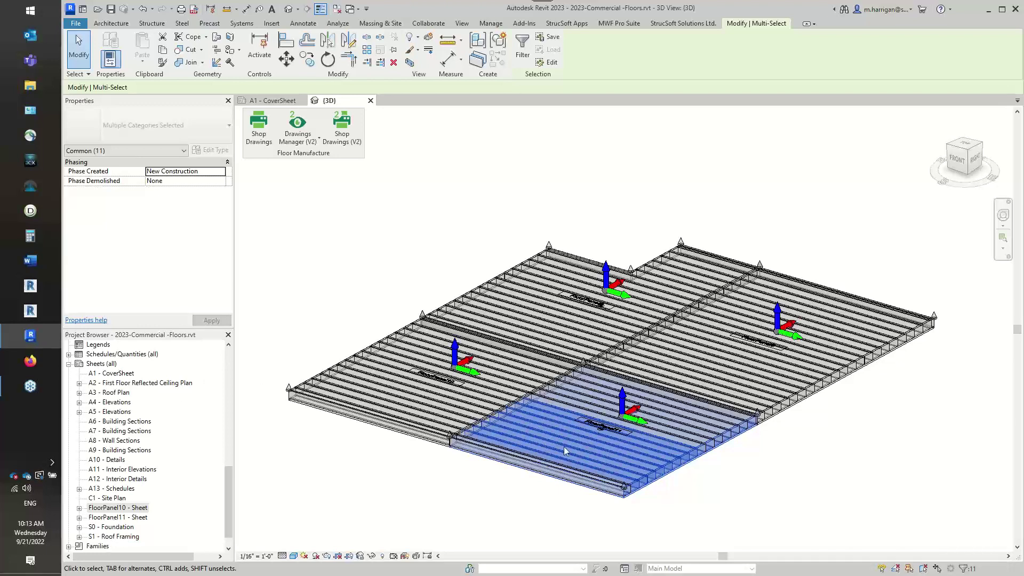
pyautogui.click(105, 517)
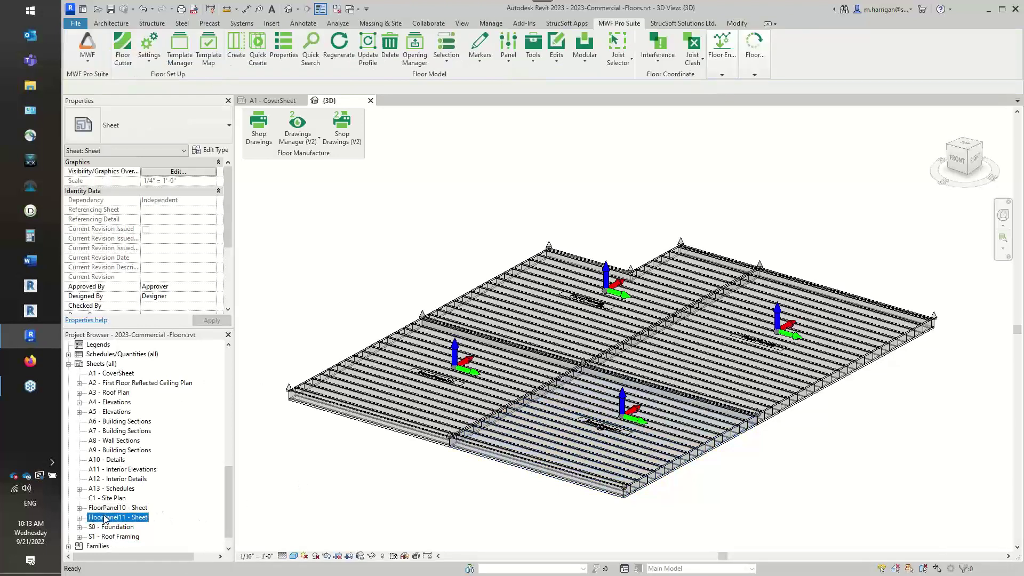
pyautogui.doubleClick(105, 518)
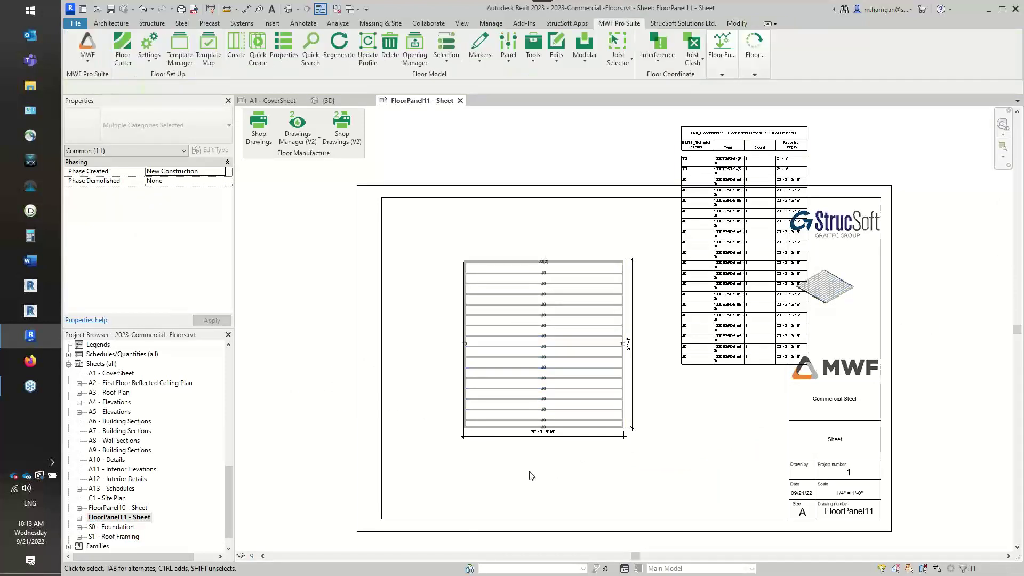
# Step: Reposition the floor panel view toward the sheet's lower-left corner and move the bill of materials inside the border, clear of the title block
pyautogui.moveTo(562, 413); pyautogui.dragTo(503, 477)
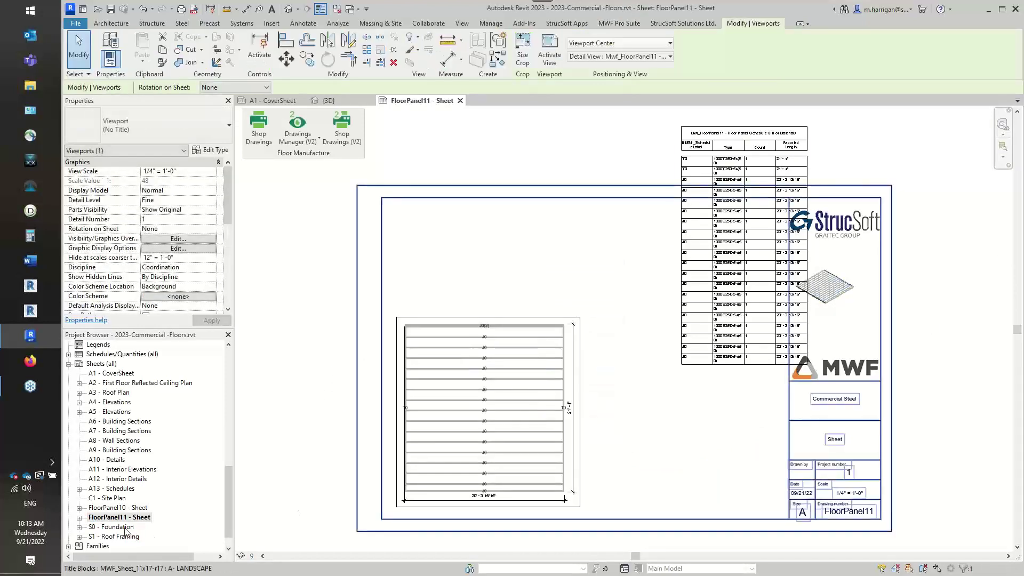
pyautogui.moveTo(704, 256); pyautogui.dragTo(652, 296)
pyautogui.press('Escape')
pyautogui.scroll(2, 673, 276)
pyautogui.moveTo(733, 370); pyautogui.dragTo(637, 330, button='middle')
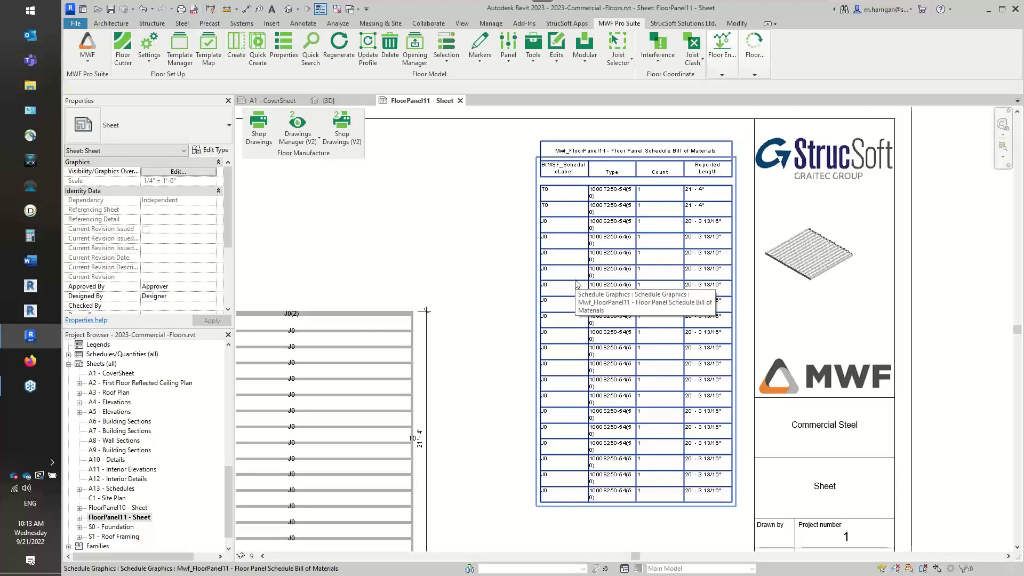
# Step: Open the FloorPanel11 bill of materials schedule from the sheet and move the floating Floor Manufacture panel clear of the table
pyautogui.click(633, 278)
pyautogui.doubleClick(633, 278)
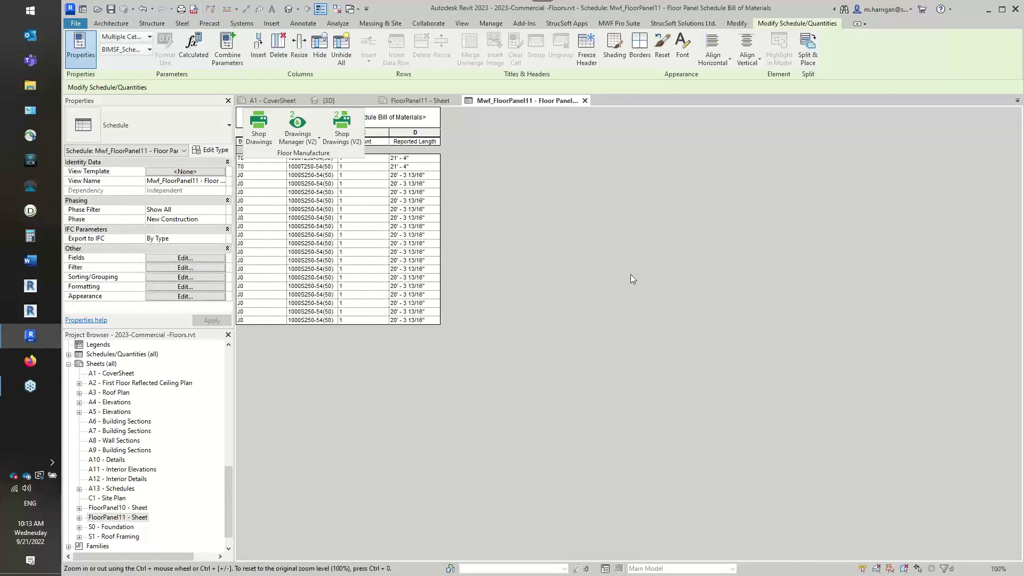
pyautogui.moveTo(296, 153); pyautogui.dragTo(911, 161)
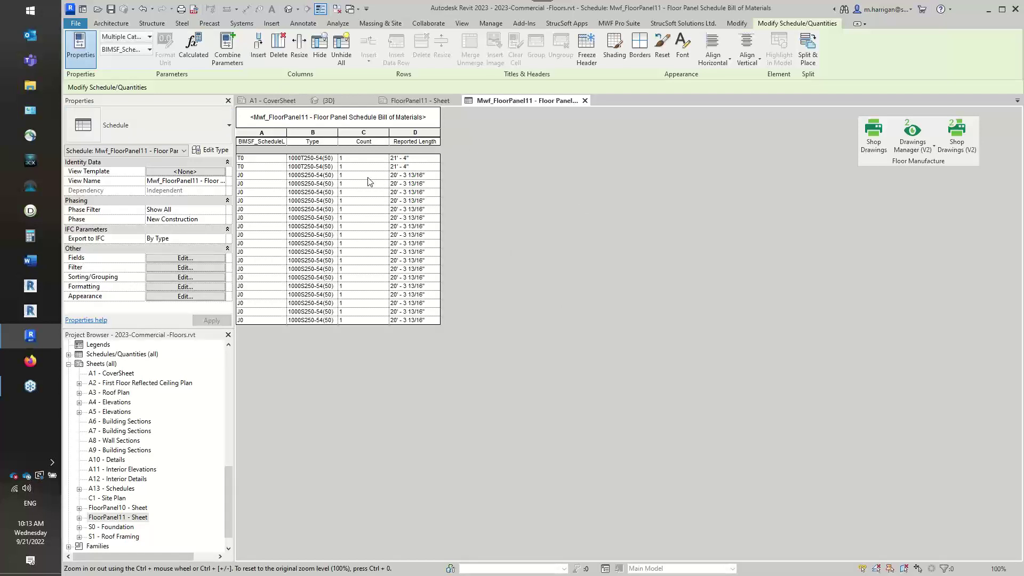
# Step: Sort the bill of materials by BIMSF_ScheduleLabel, then by Reported Length, both ascending, and turn off Itemize every instance
pyautogui.click(195, 261)
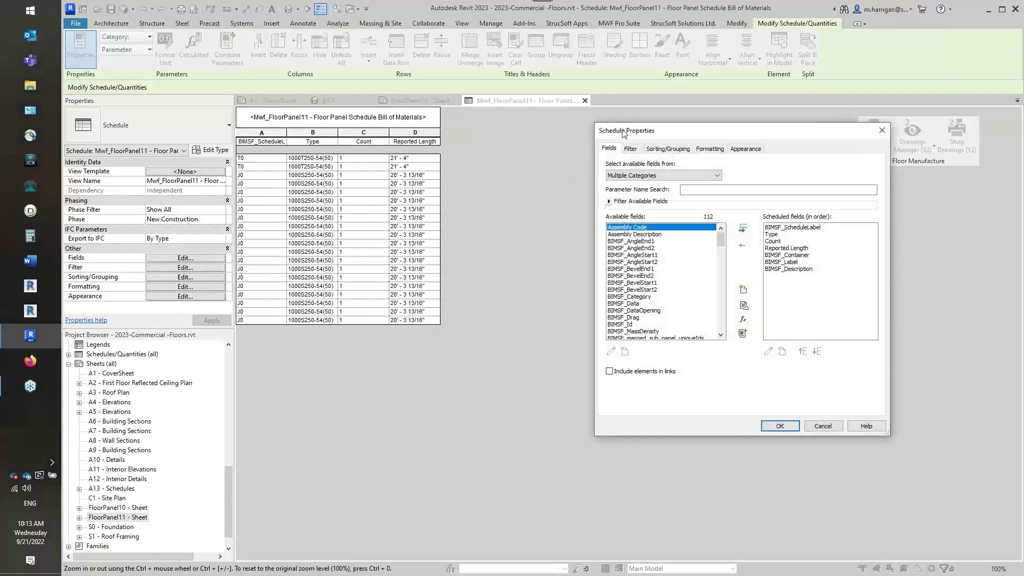
pyautogui.moveTo(624, 133); pyautogui.dragTo(563, 130)
pyautogui.click(570, 144)
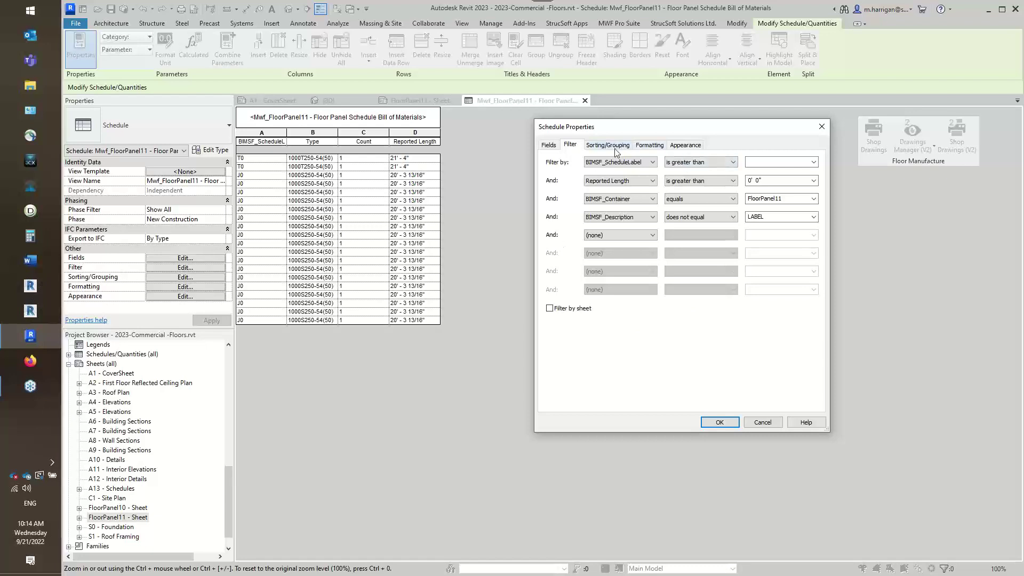
pyautogui.click(617, 149)
pyautogui.click(642, 161)
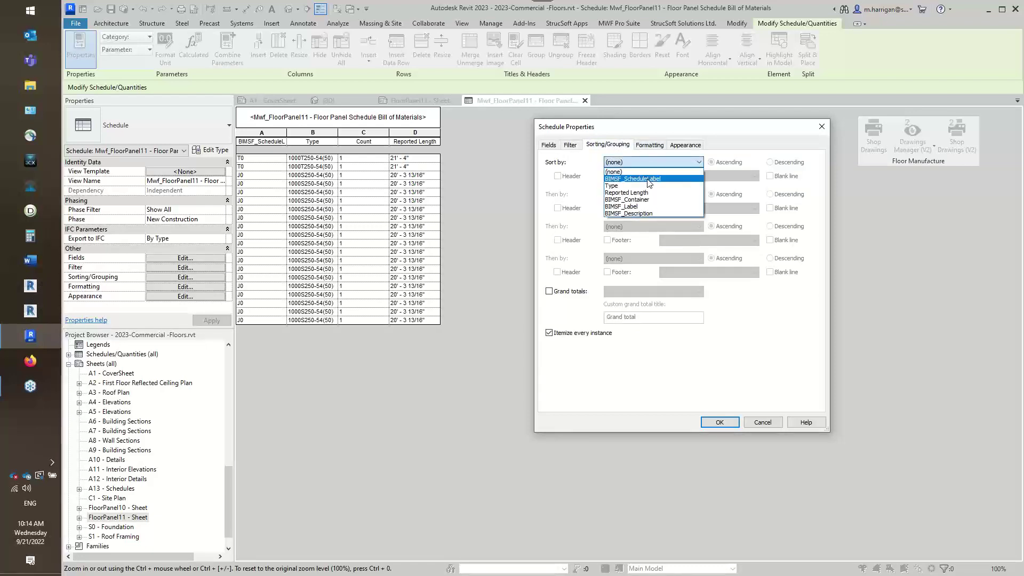
pyautogui.click(648, 179)
pyautogui.click(651, 194)
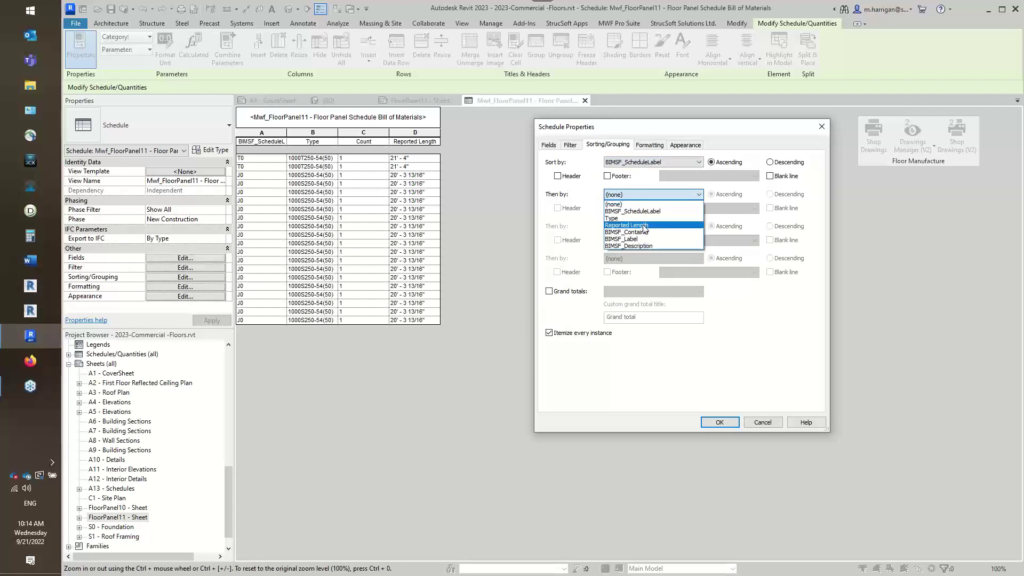
pyautogui.click(644, 229)
pyautogui.click(548, 332)
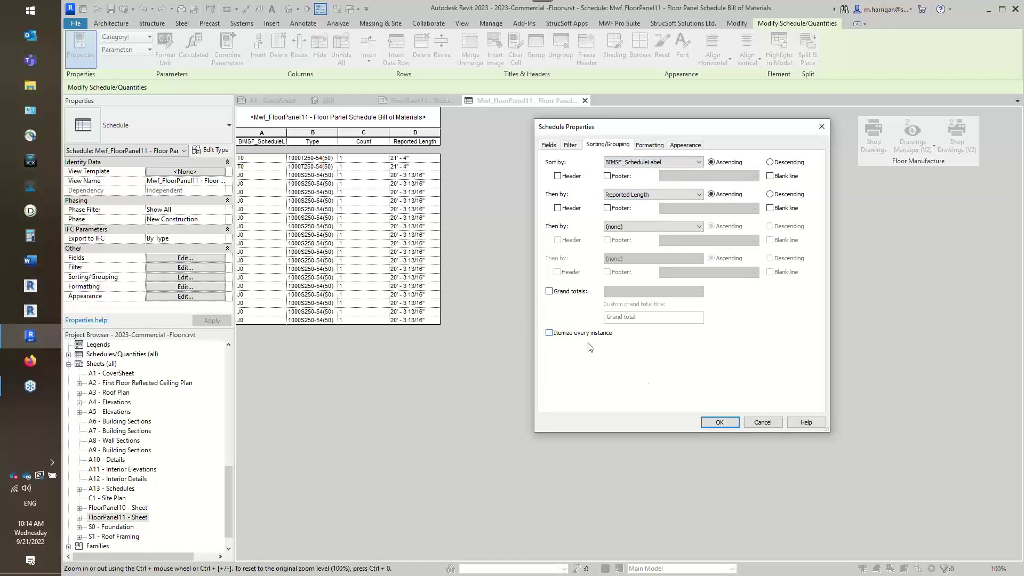
pyautogui.click(715, 419)
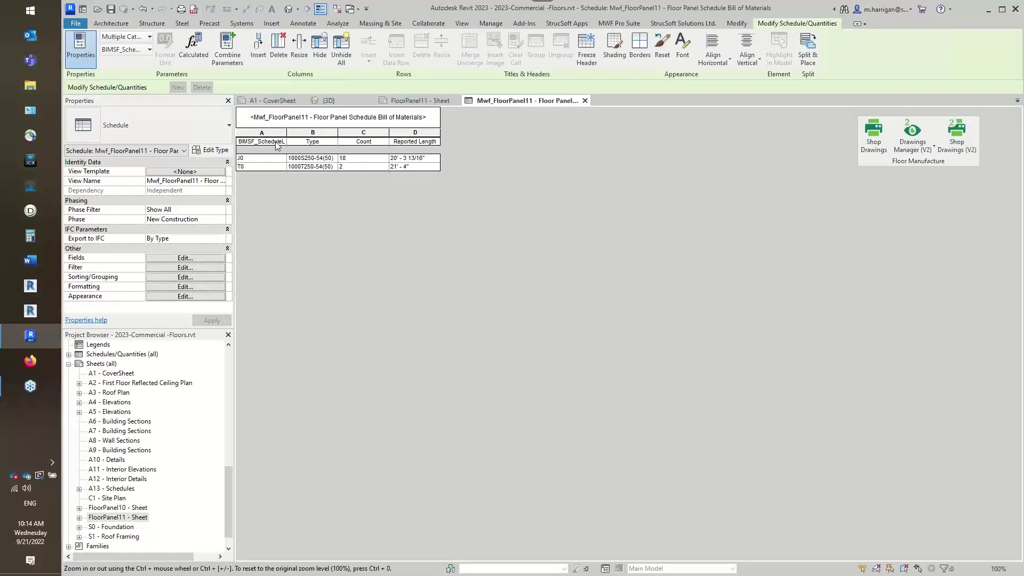
# Step: Change the bill of materials headings to Label for BIMSF_ScheduleLabel and Length for Reported Length
pyautogui.click(197, 258)
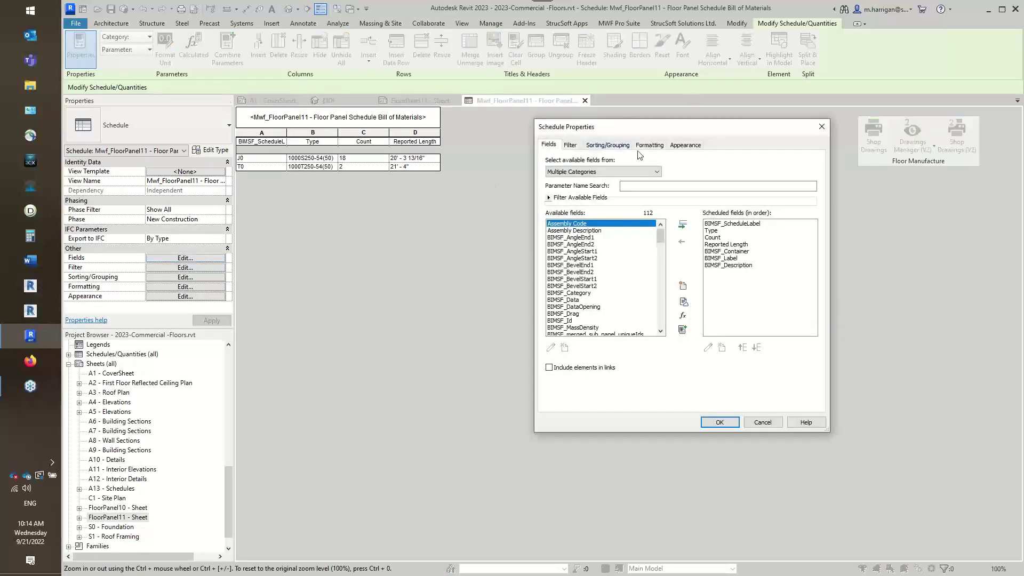
pyautogui.click(644, 146)
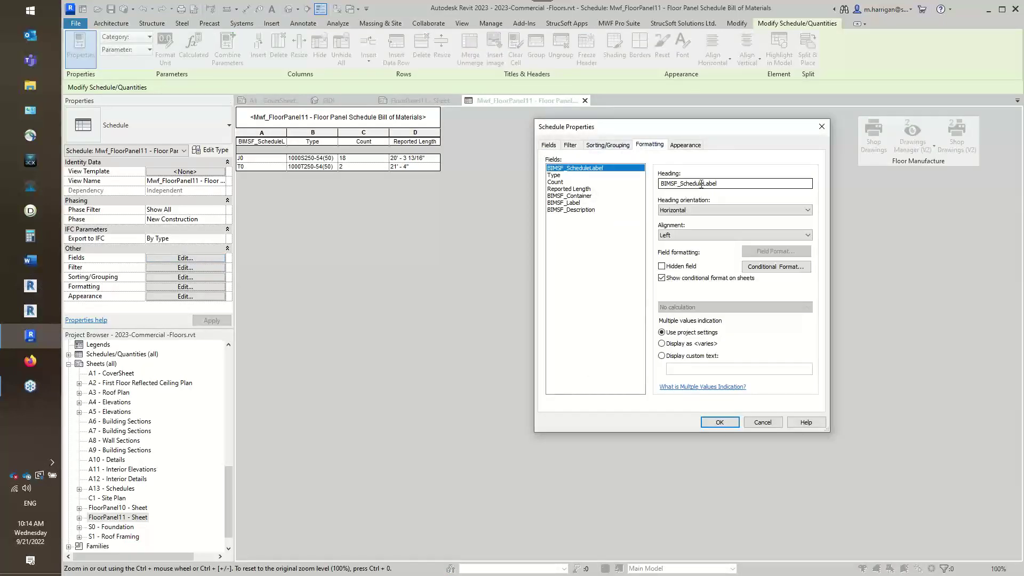
pyautogui.moveTo(703, 184); pyautogui.dragTo(634, 189)
pyautogui.press('BackSpace')
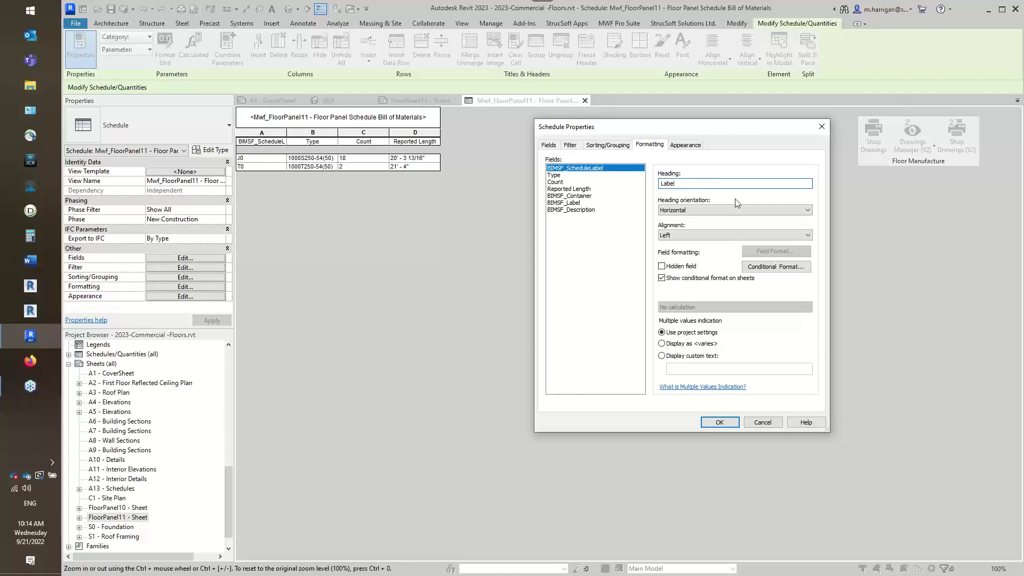
pyautogui.click(578, 190)
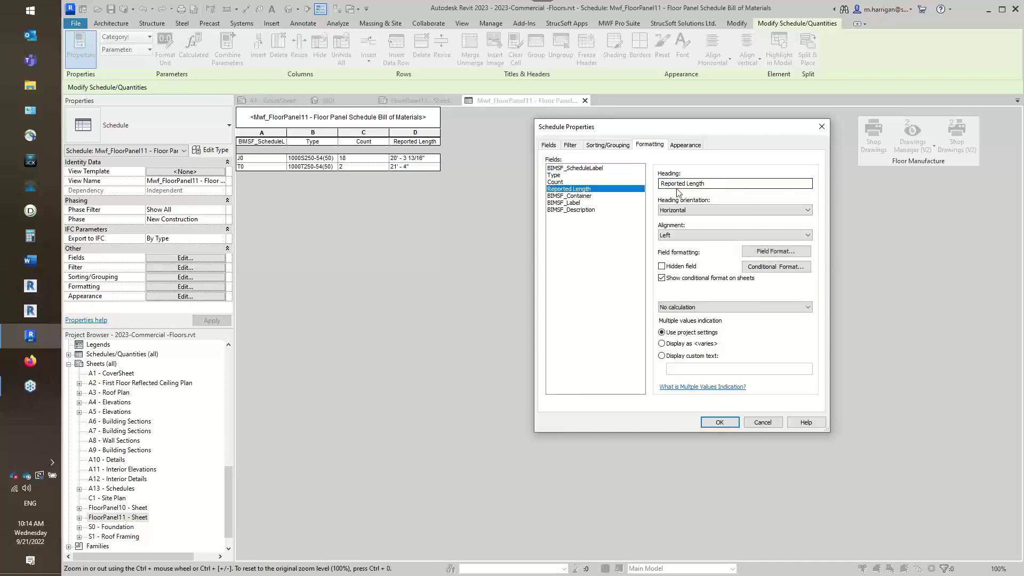
pyautogui.moveTo(687, 184); pyautogui.dragTo(625, 190)
pyautogui.press('BackSpace')
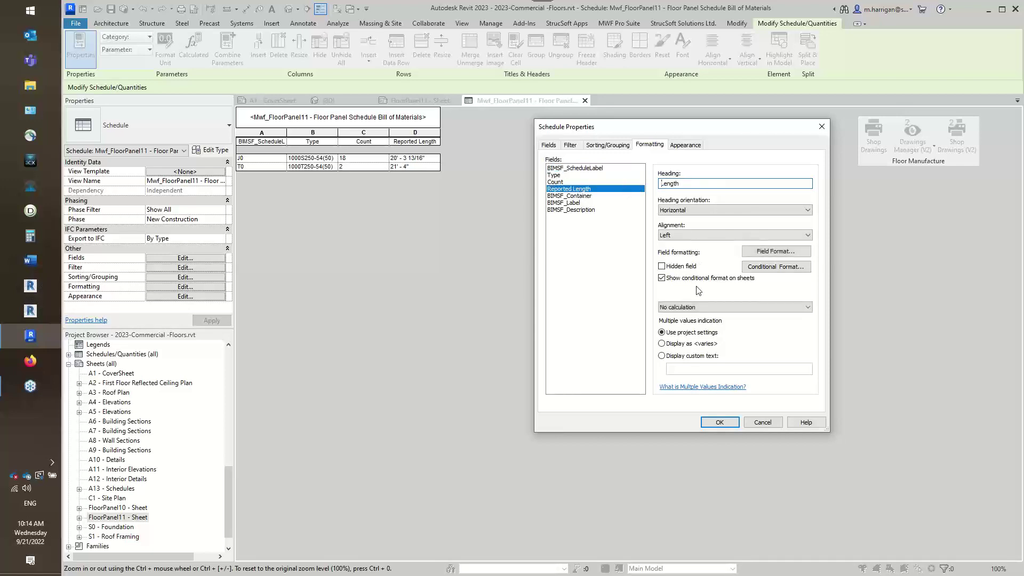
pyautogui.click(718, 423)
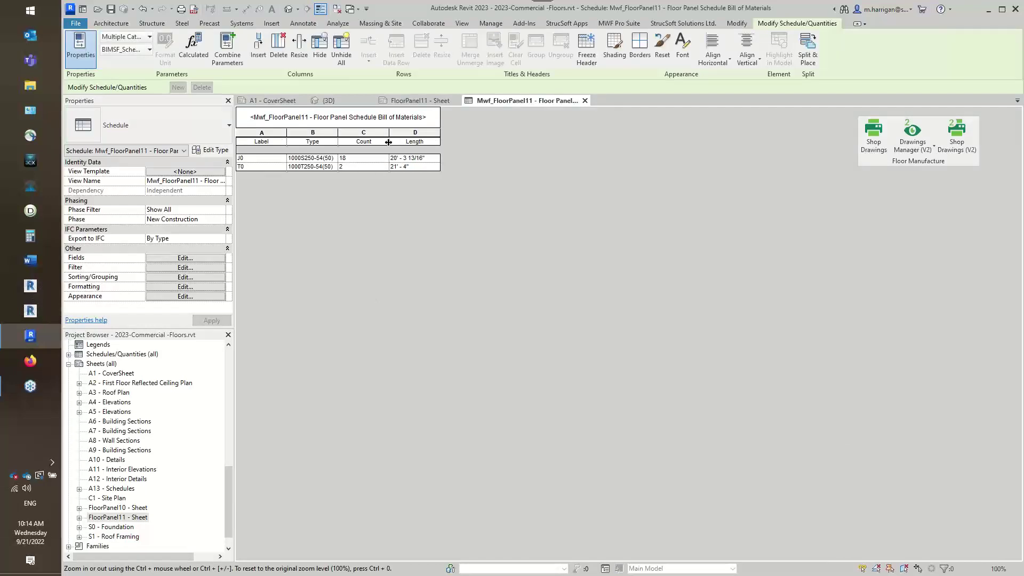
# Step: Return to the FloorPanel11 sheet and check the regrouped bill of materials and its new column headings
pyautogui.click(409, 101)
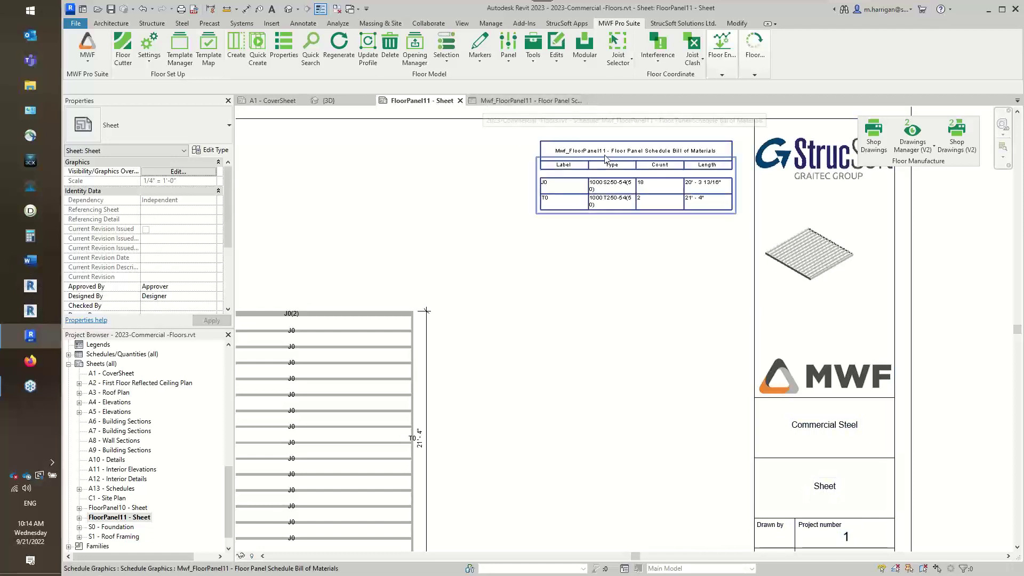
pyautogui.scroll(-1, 592, 249)
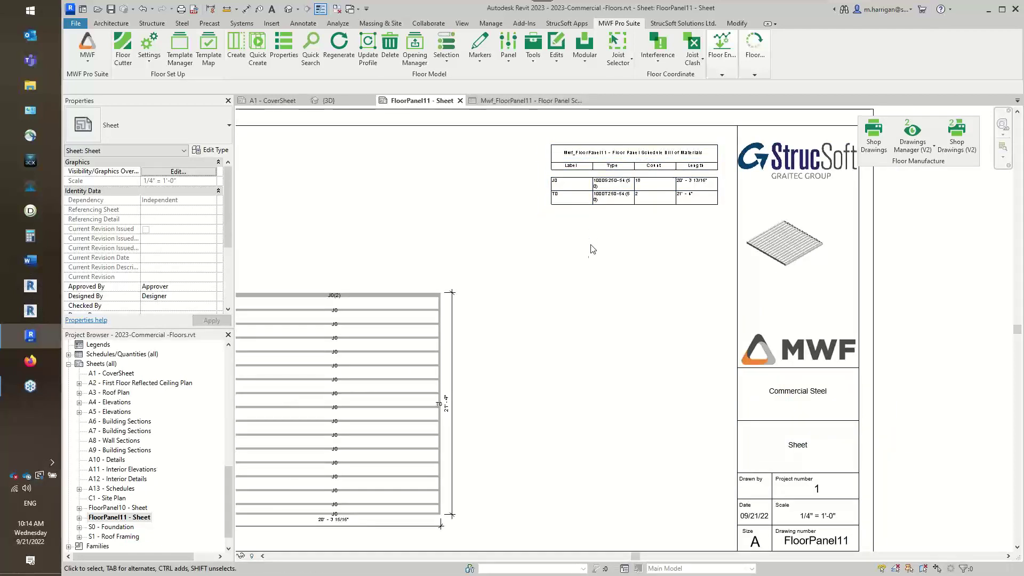
pyautogui.moveTo(612, 256); pyautogui.dragTo(693, 232, button='middle')
pyautogui.click(691, 211)
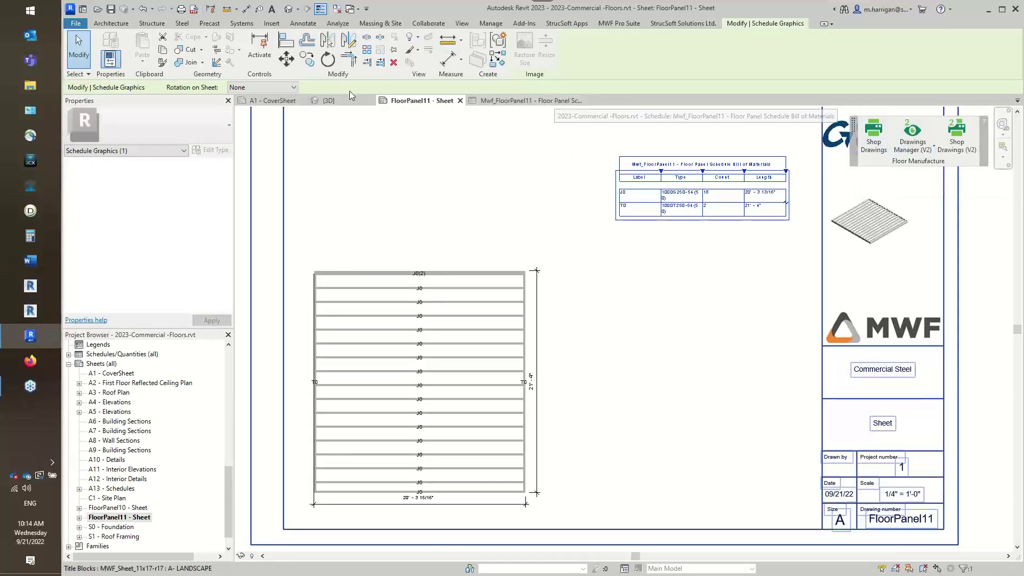
# Step: Switch to the 3D view, collapse the project's sheet list, and expand Schedules/Quantities
pyautogui.click(329, 101)
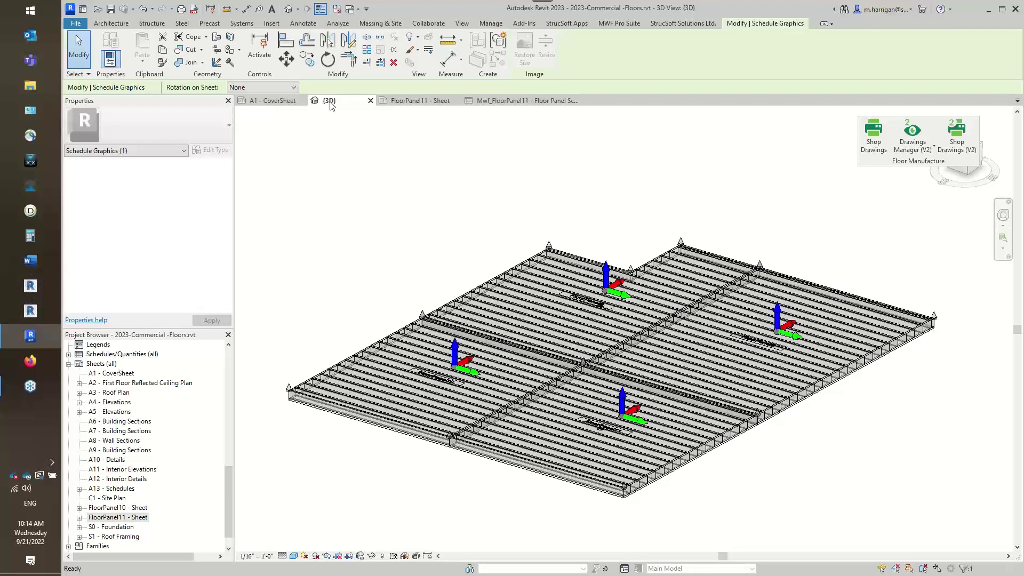
pyautogui.click(343, 212)
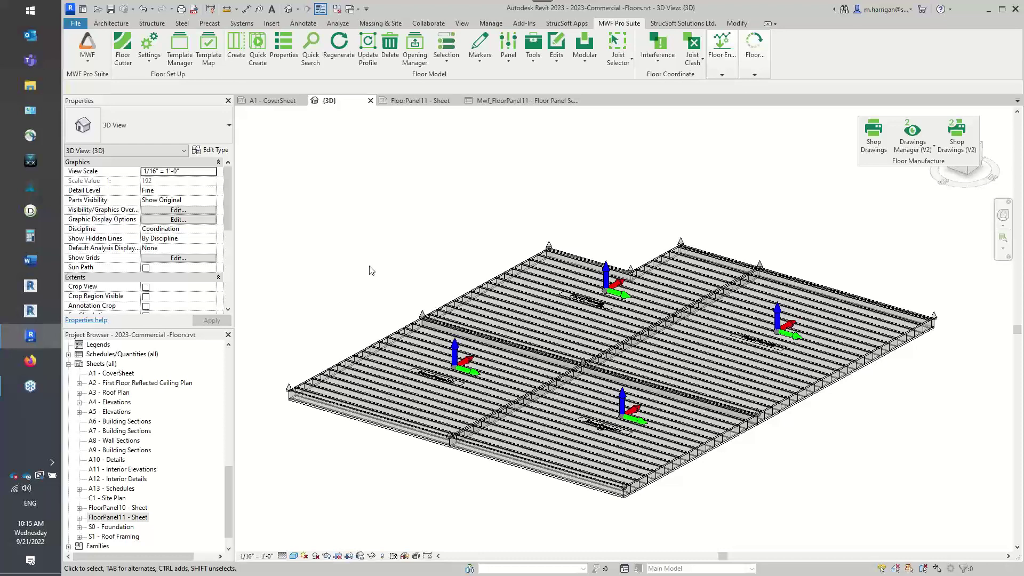
pyautogui.doubleClick(79, 363)
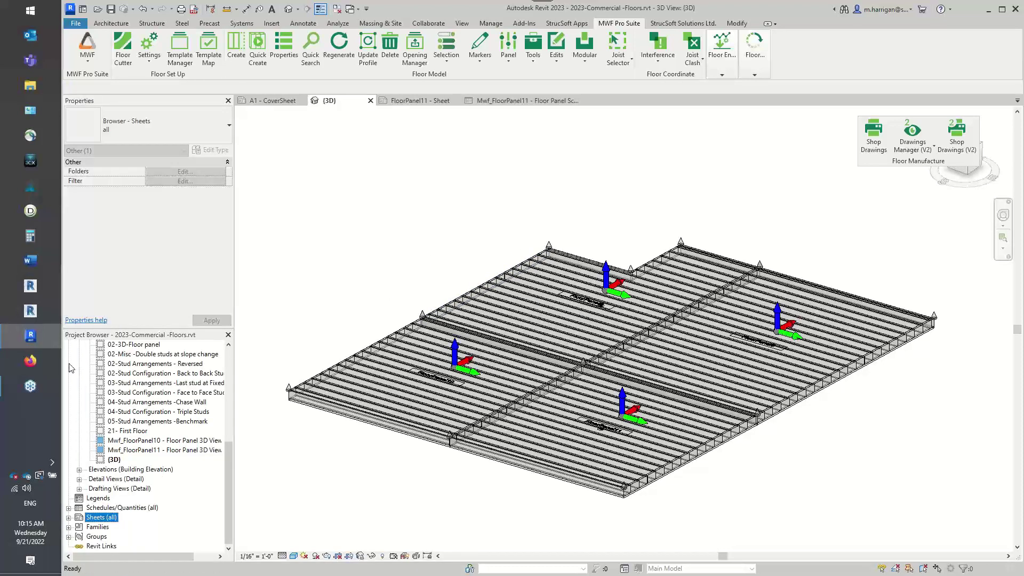
pyautogui.click(68, 508)
pyautogui.scroll(-1, 523, 144)
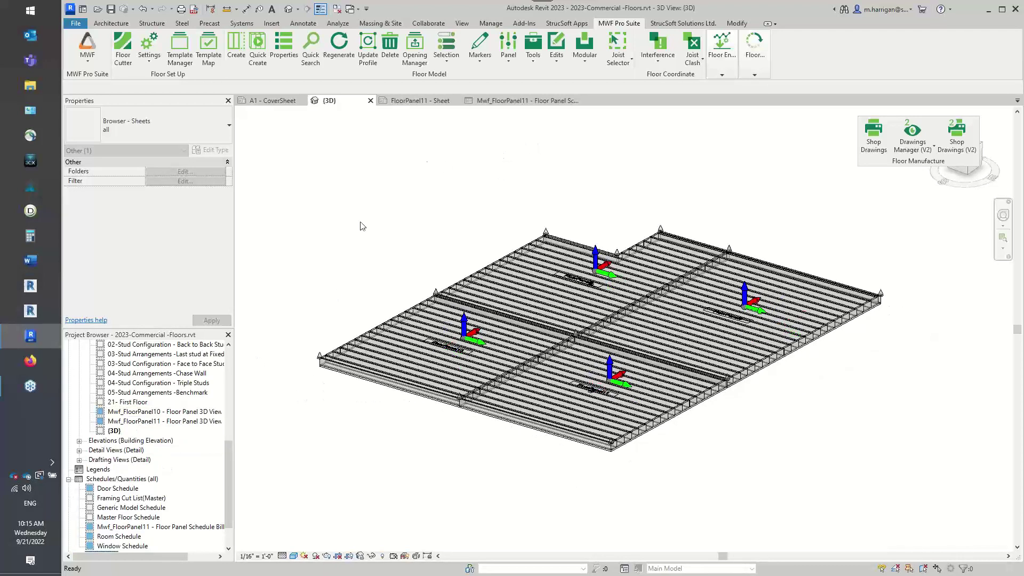
# Step: Check which schedule types can be created, including Schedule/Quantities, and leave without creating one
pyautogui.click(462, 23)
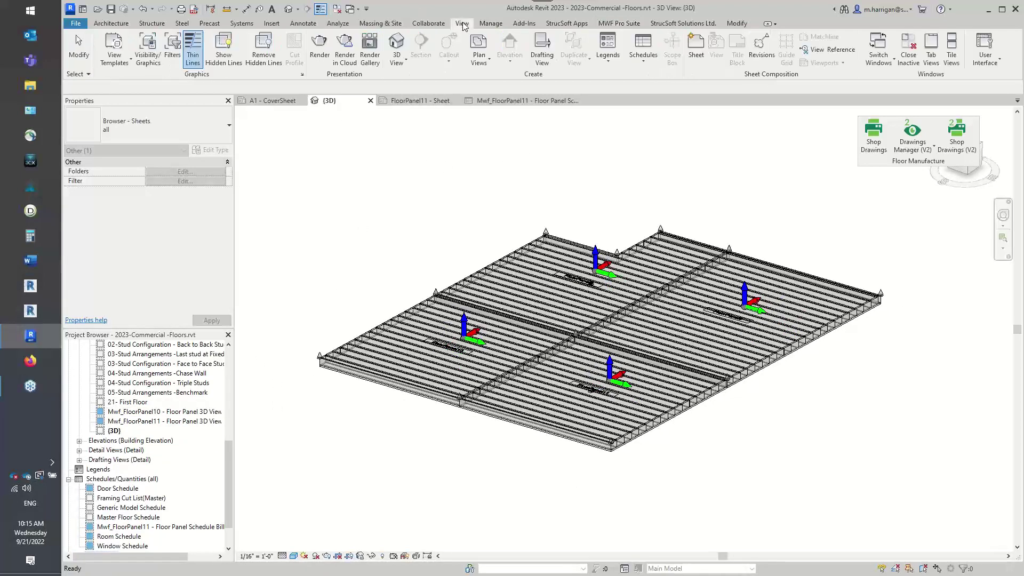
pyautogui.click(644, 54)
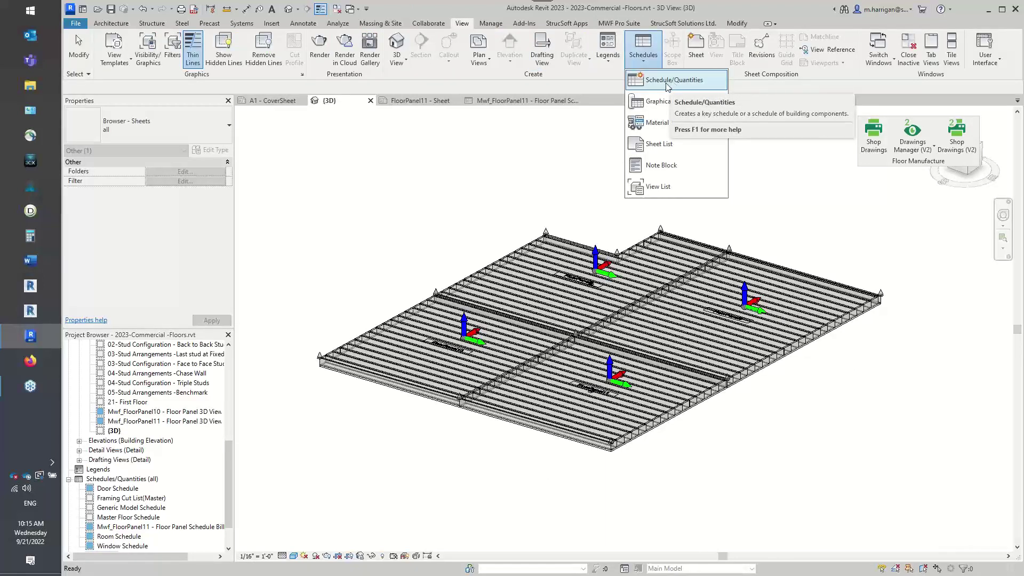
pyautogui.click(305, 444)
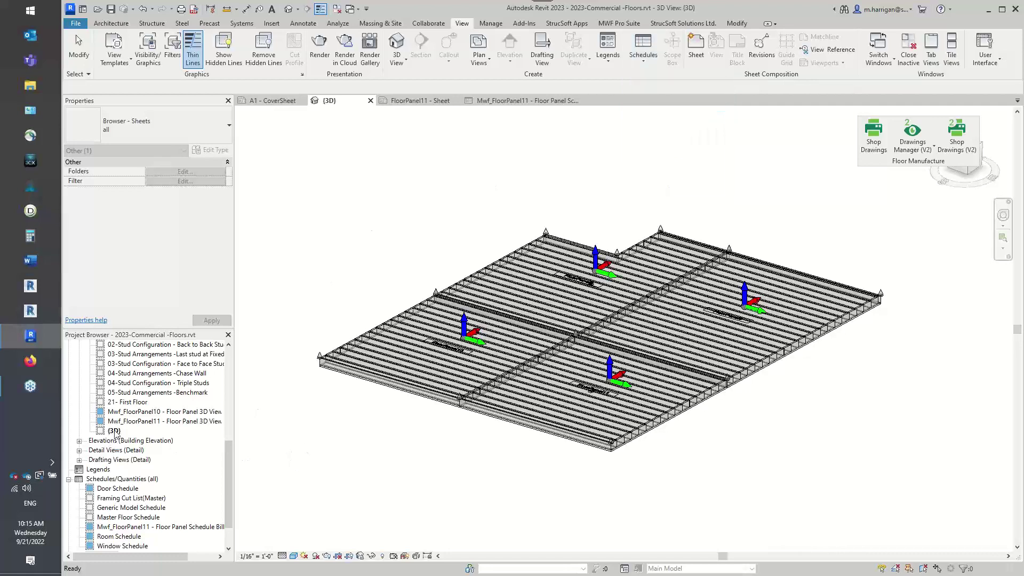
# Step: Find the Master Floor Schedule among the project's schedules and open it
pyautogui.scroll(2, 117, 429)
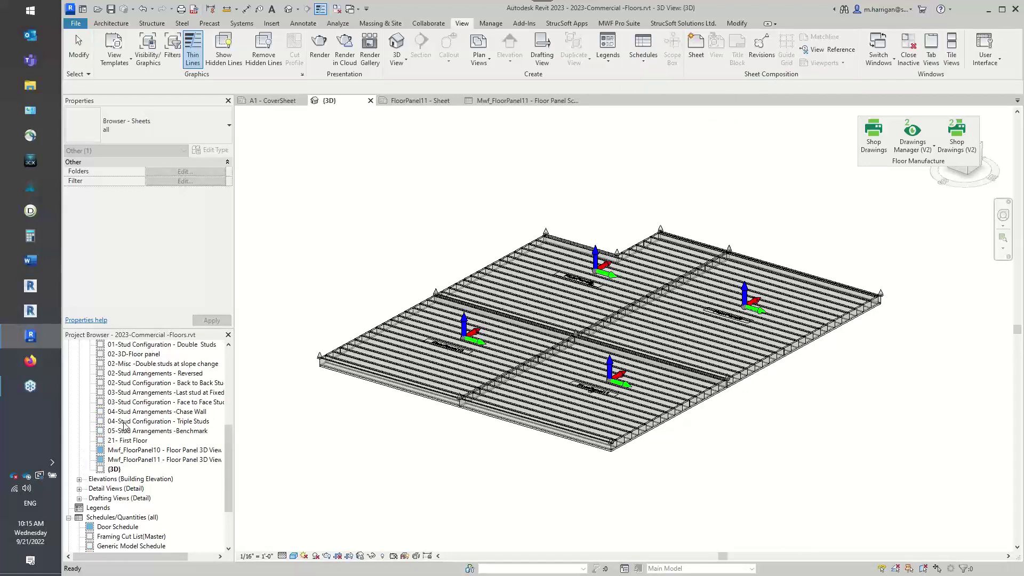
pyautogui.scroll(2, 124, 425)
pyautogui.scroll(-6, 125, 406)
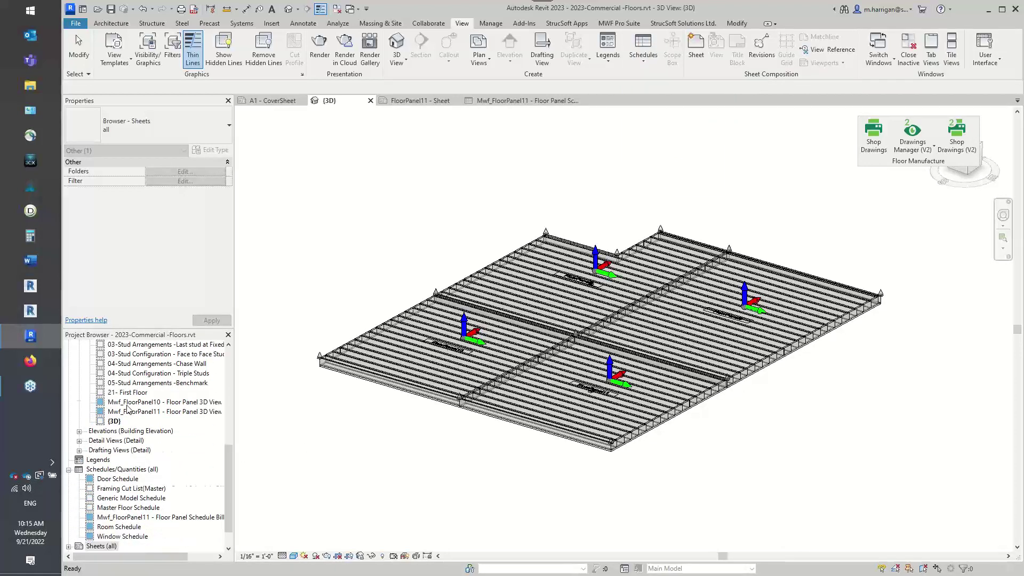
pyautogui.click(131, 479)
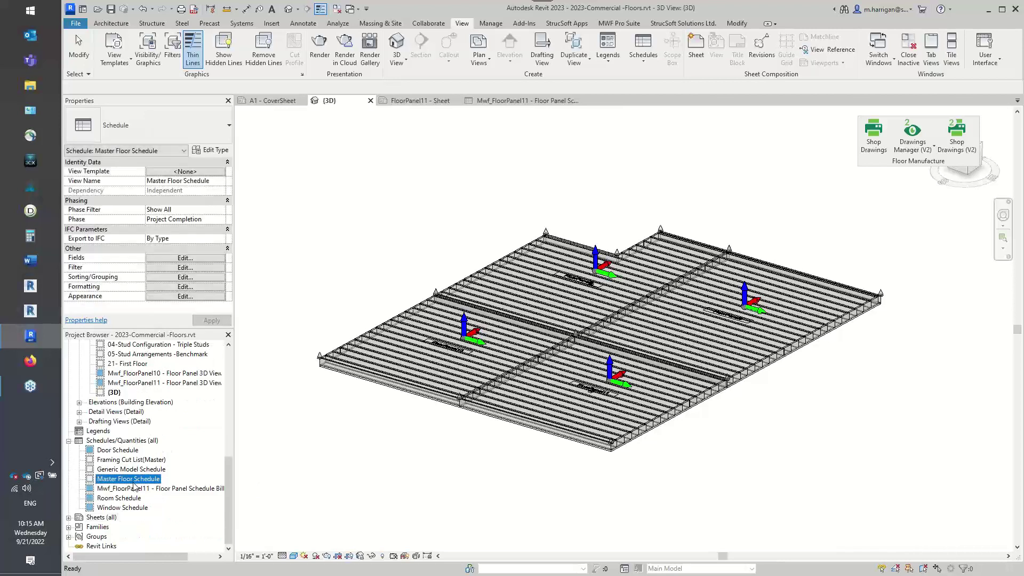
pyautogui.doubleClick(145, 480)
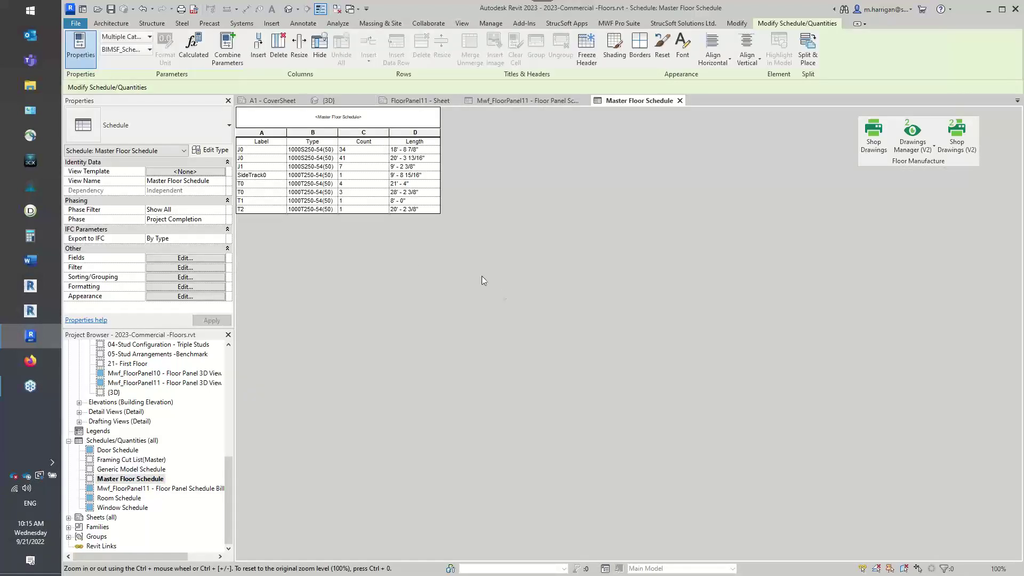
# Step: Review the Master Floor Schedule's filter, formatting and field settings, cancel without changes, and close the schedule
pyautogui.click(181, 268)
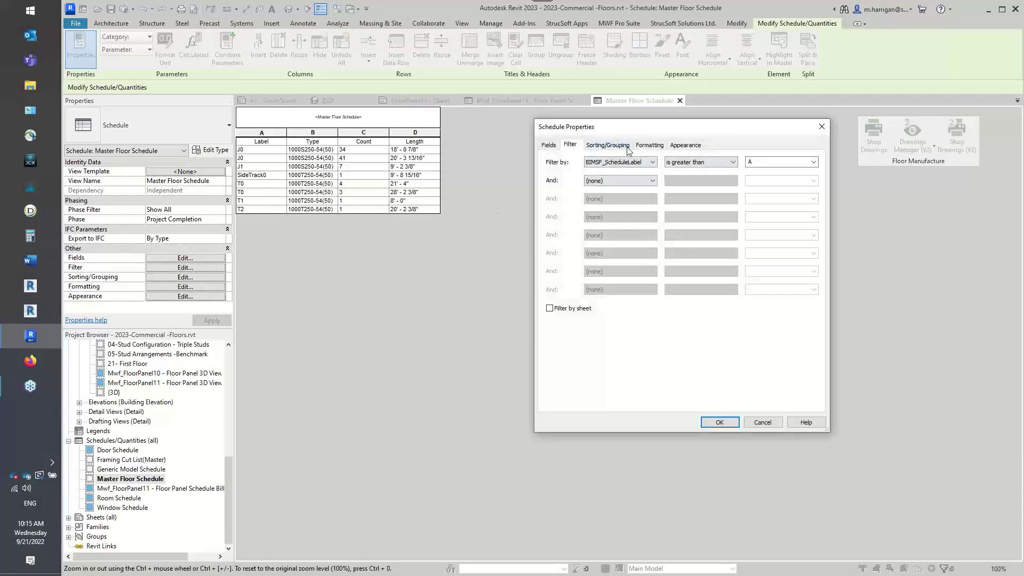
pyautogui.click(657, 147)
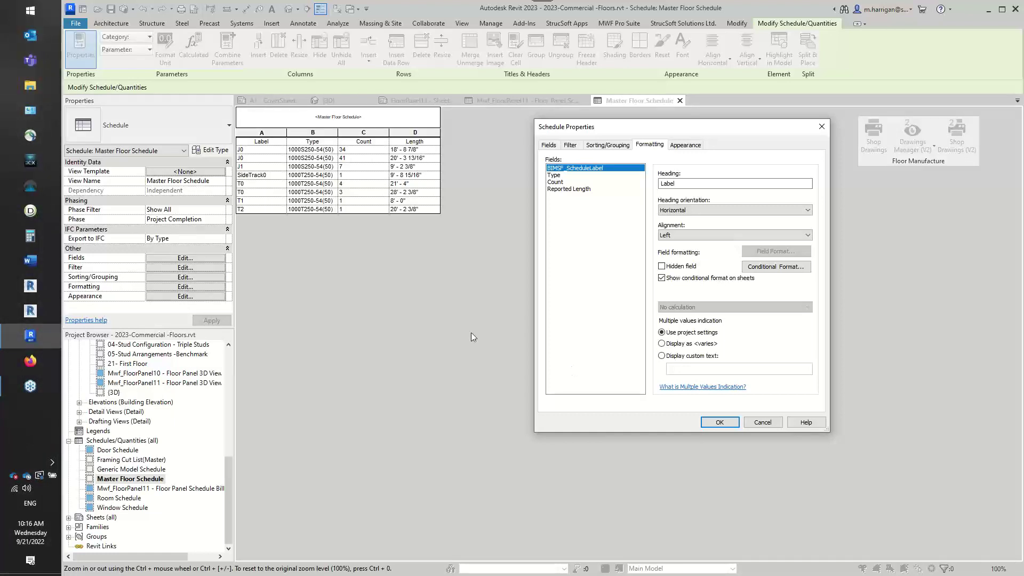
pyautogui.click(551, 146)
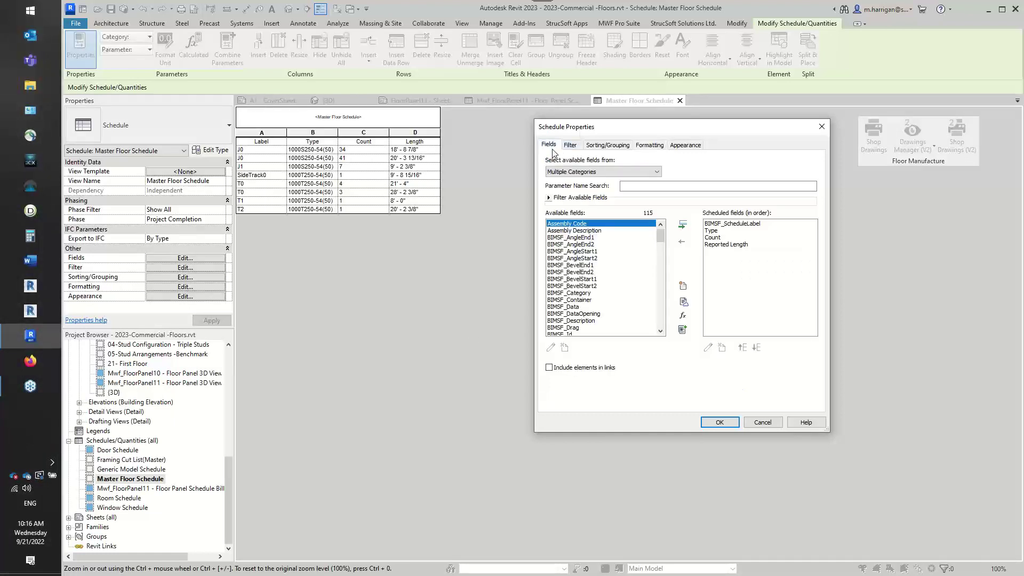
pyautogui.click(763, 423)
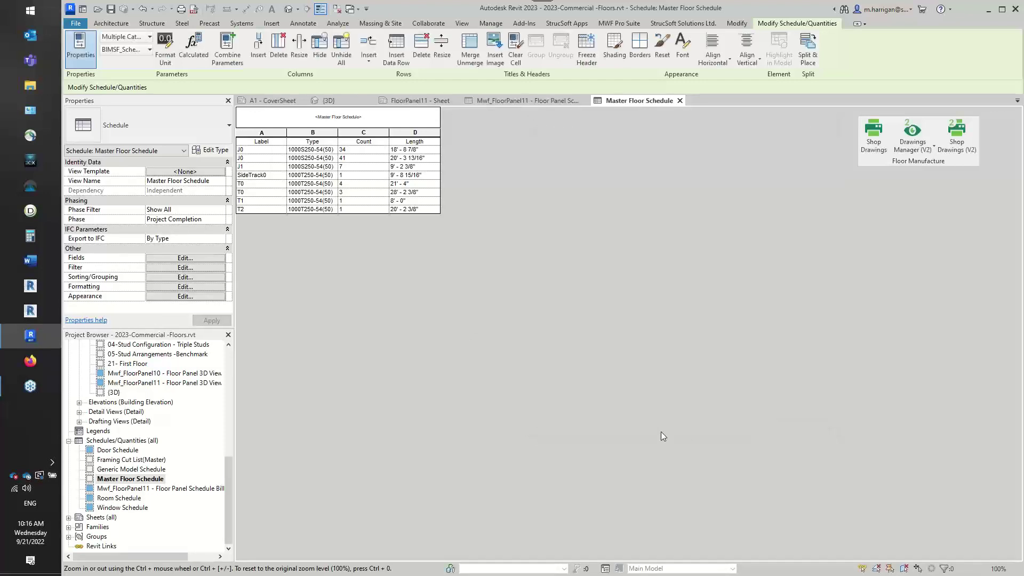
pyautogui.click(680, 100)
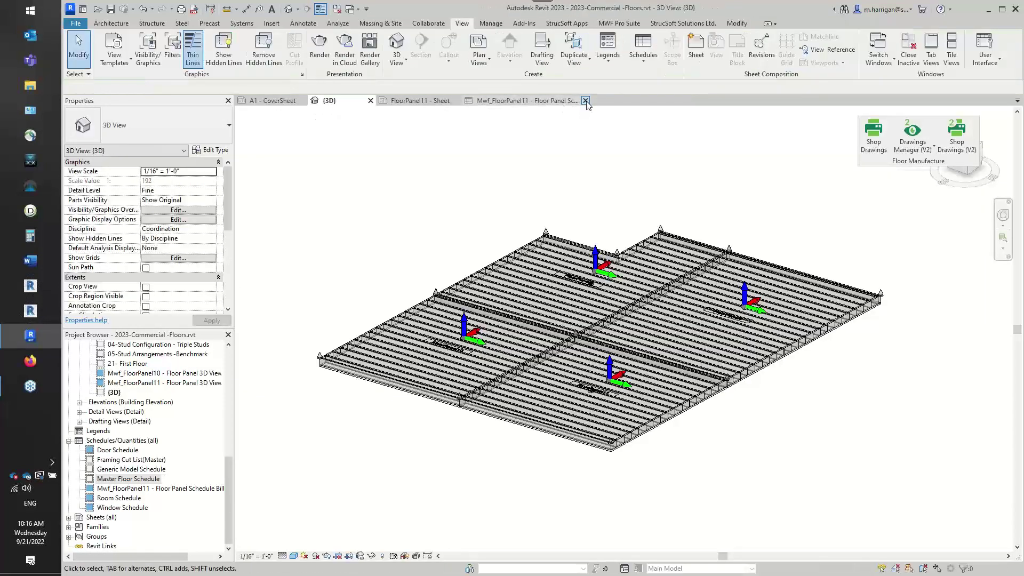
# Step: Close the FloorPanel11 schedule and sheet views, and select the rear-right floor panel in the 3D view
pyautogui.click(585, 100)
pyautogui.click(456, 101)
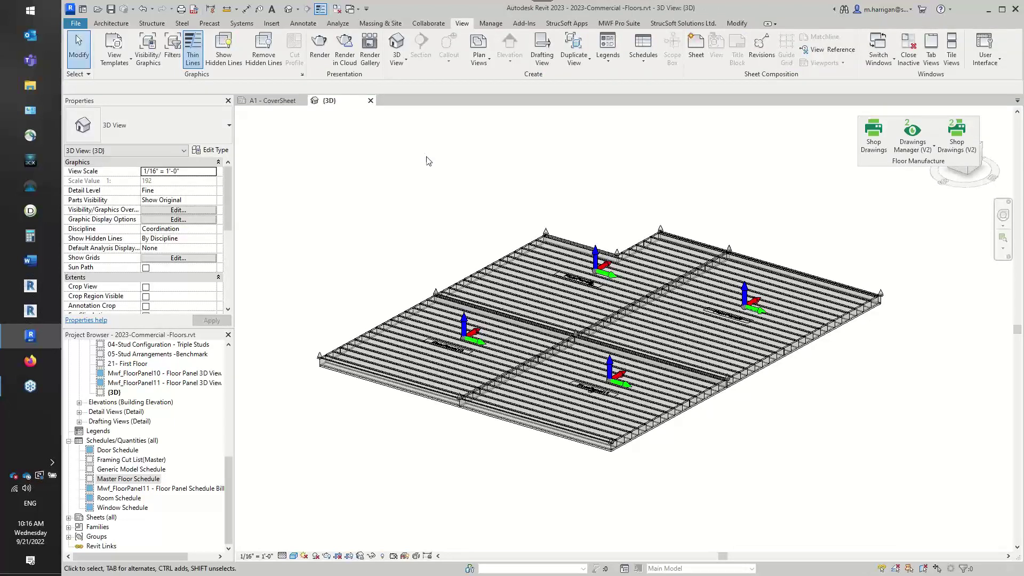
pyautogui.moveTo(864, 242); pyautogui.dragTo(807, 298)
# Step: Open the Floor Shops 11x17 (Master) drawing settings and the options of its Floor Panel Schedule Bill of Materials -Master view
pyautogui.click(910, 139)
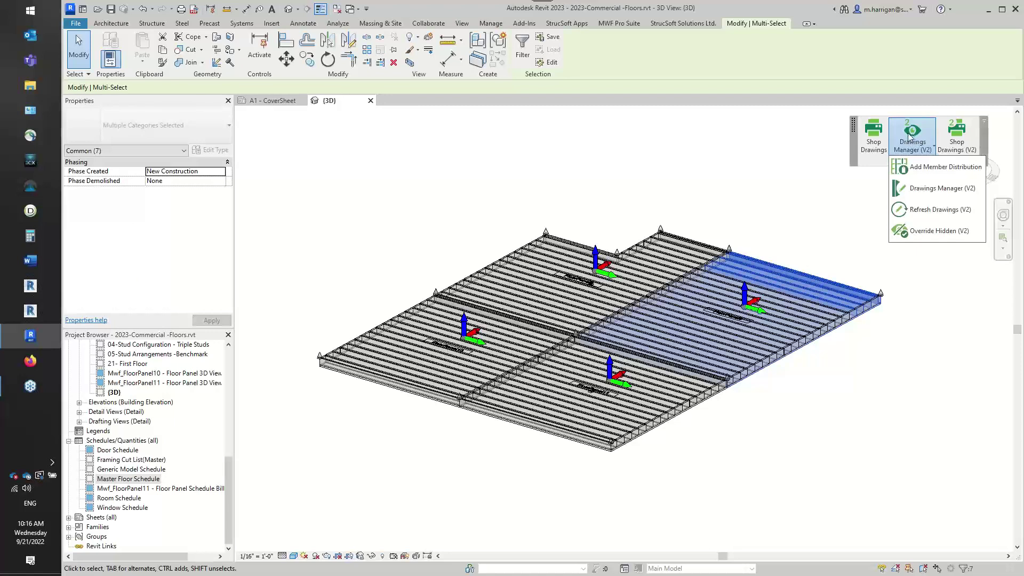
pyautogui.click(923, 188)
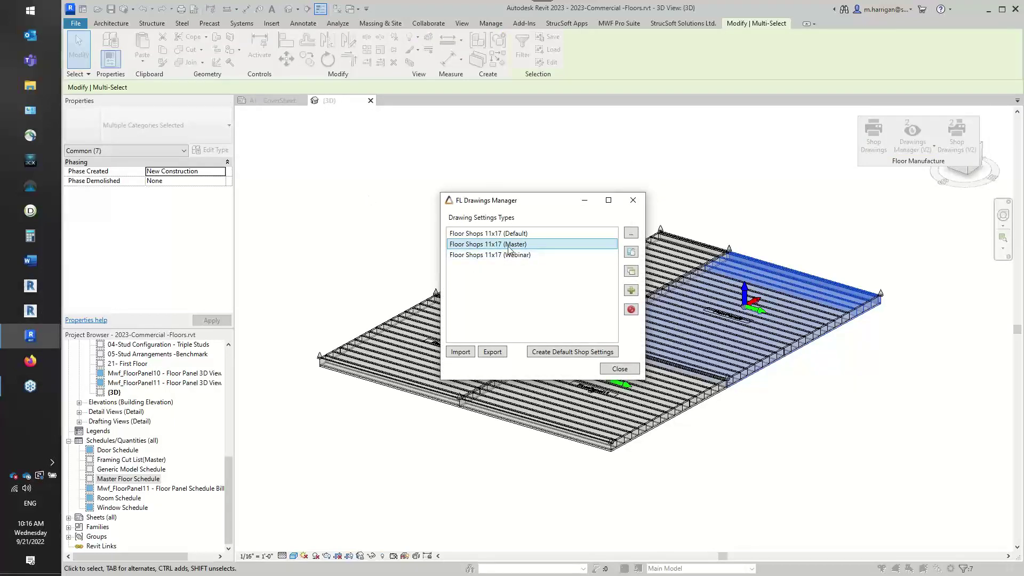
pyautogui.doubleClick(475, 246)
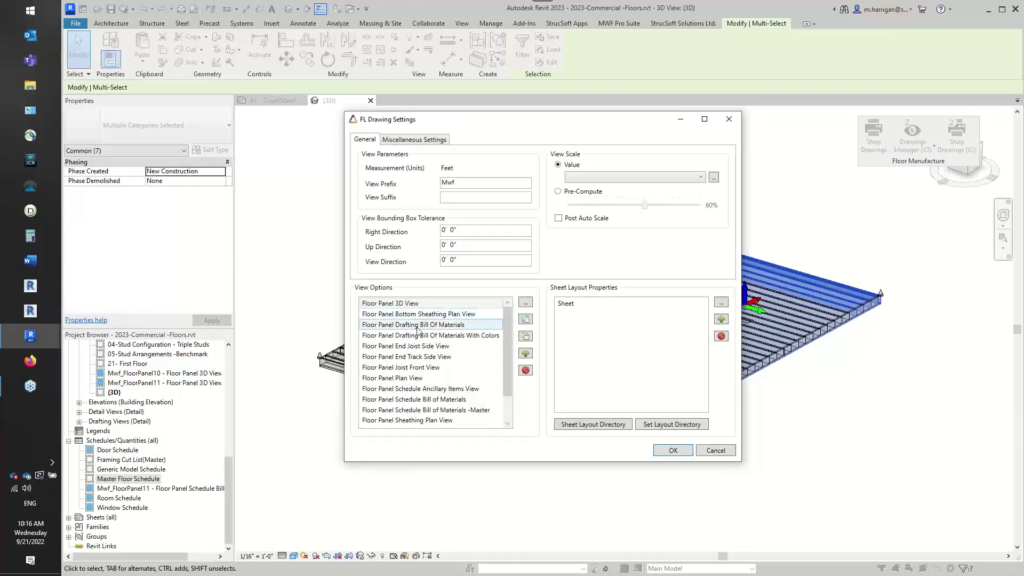
pyautogui.scroll(-1, 397, 399)
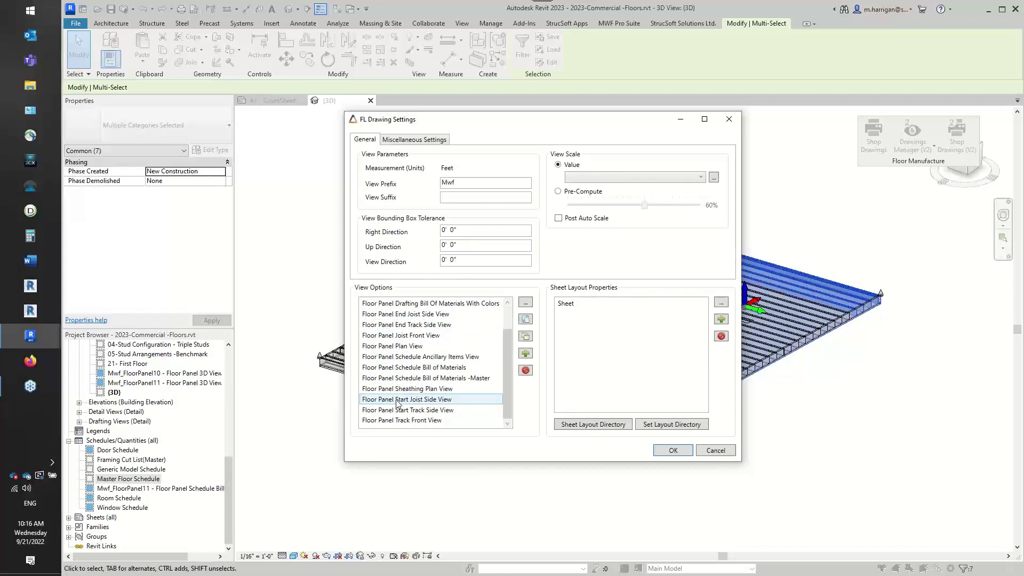
pyautogui.click(434, 379)
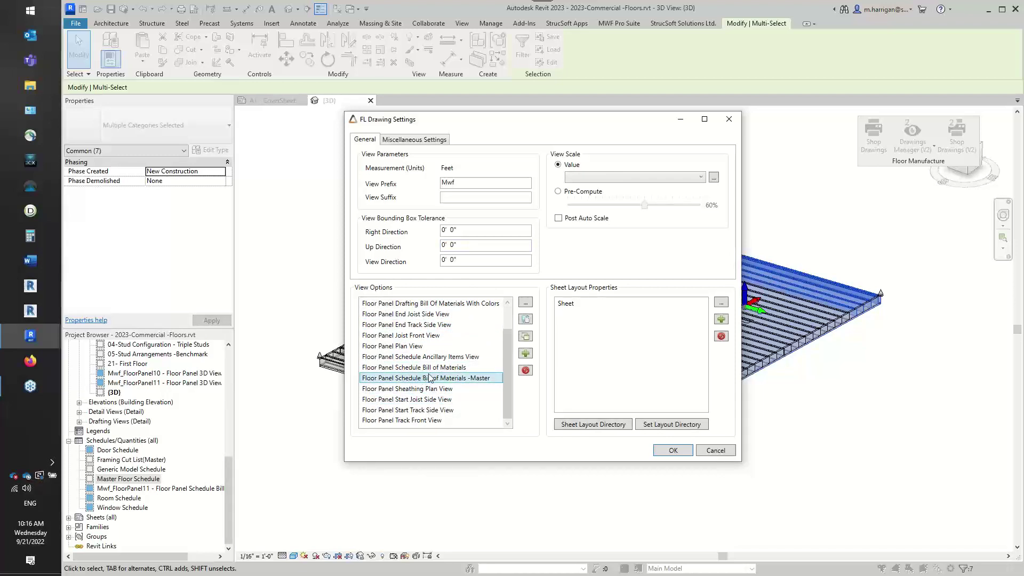
pyautogui.doubleClick(479, 378)
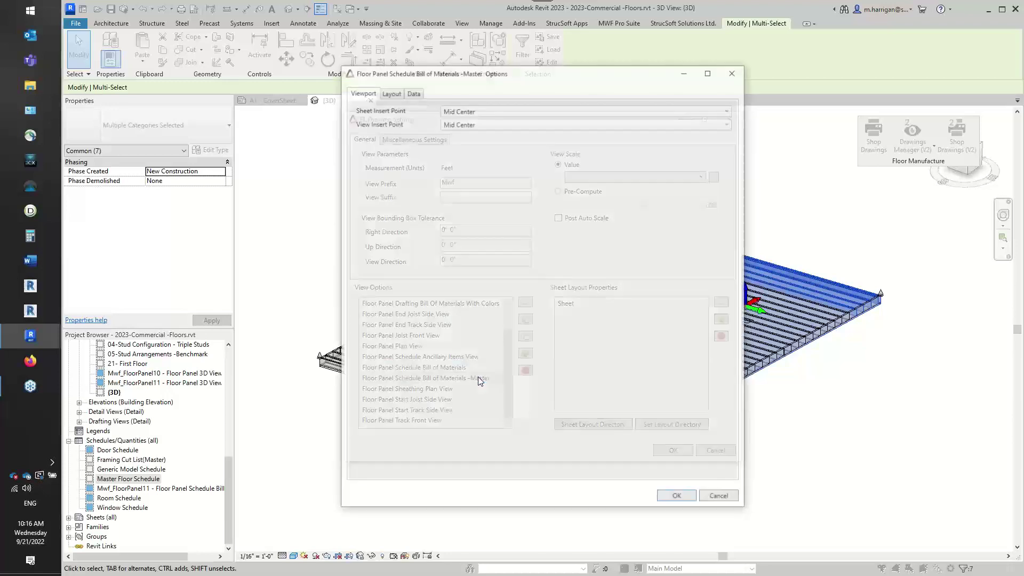
# Step: Review the data options for duplicating the existing Master Floor Schedule and leave them without changes
pyautogui.click(408, 94)
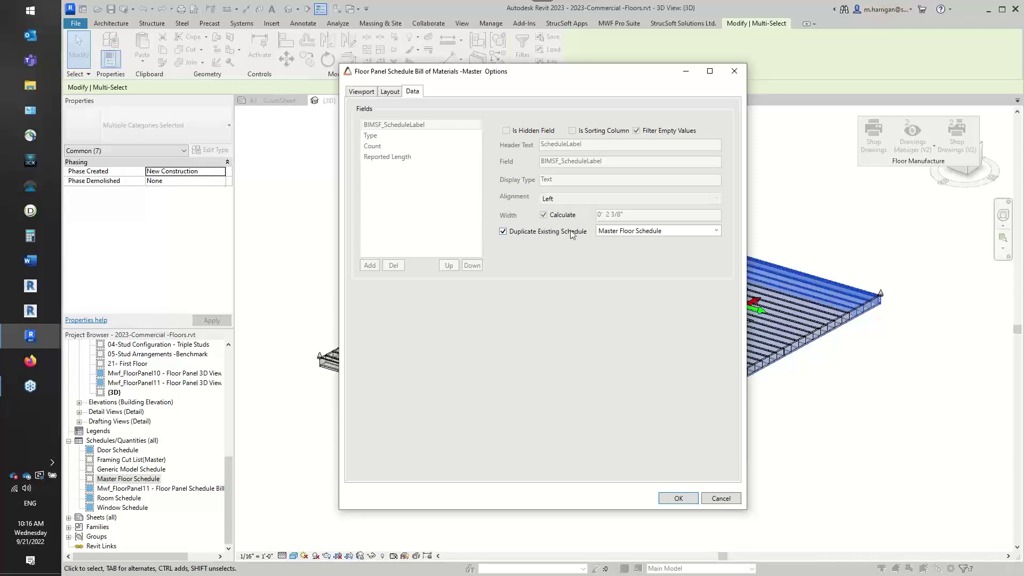
pyautogui.click(716, 231)
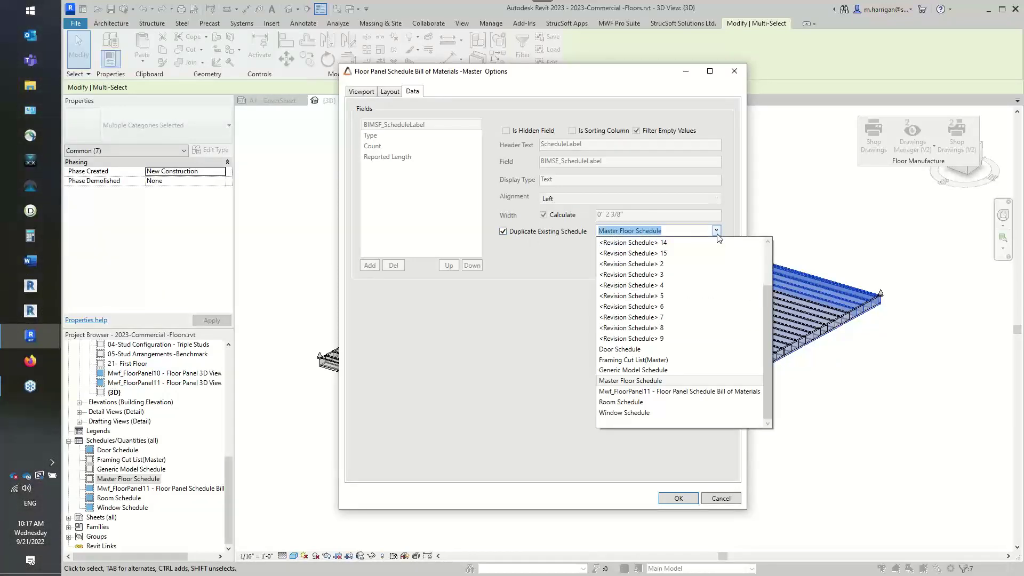
pyautogui.click(576, 274)
pyautogui.click(729, 504)
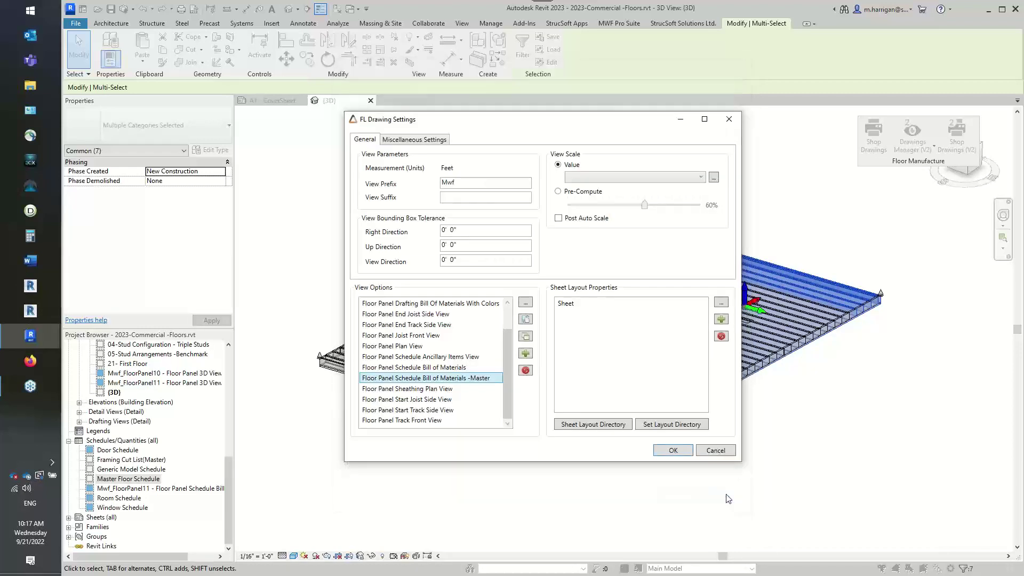
# Step: Check which view the sheet layout assigns to the Upper Right Zone, then cancel the settings and close the drawings manager
pyautogui.doubleClick(638, 307)
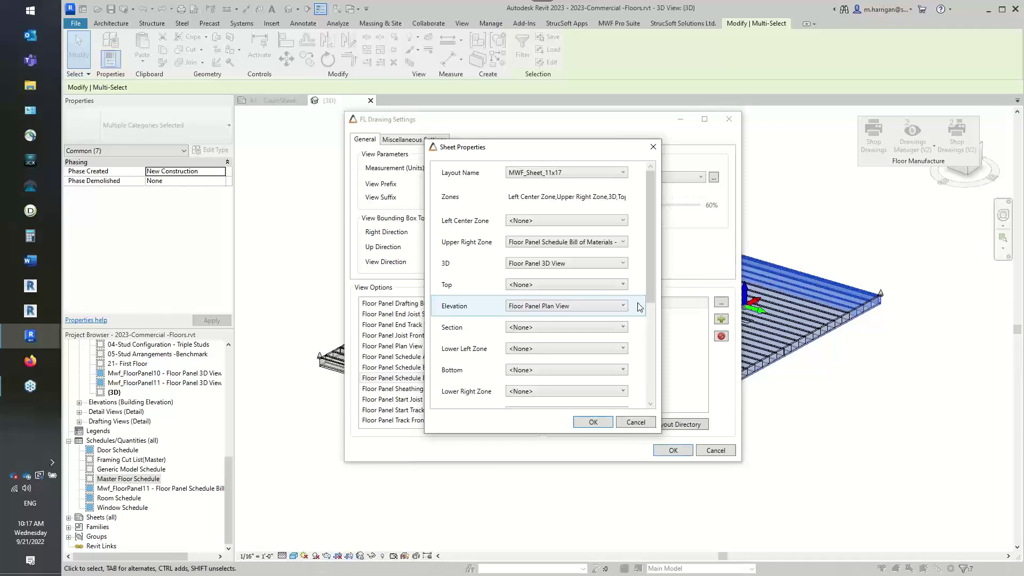
pyautogui.click(623, 244)
pyautogui.click(624, 245)
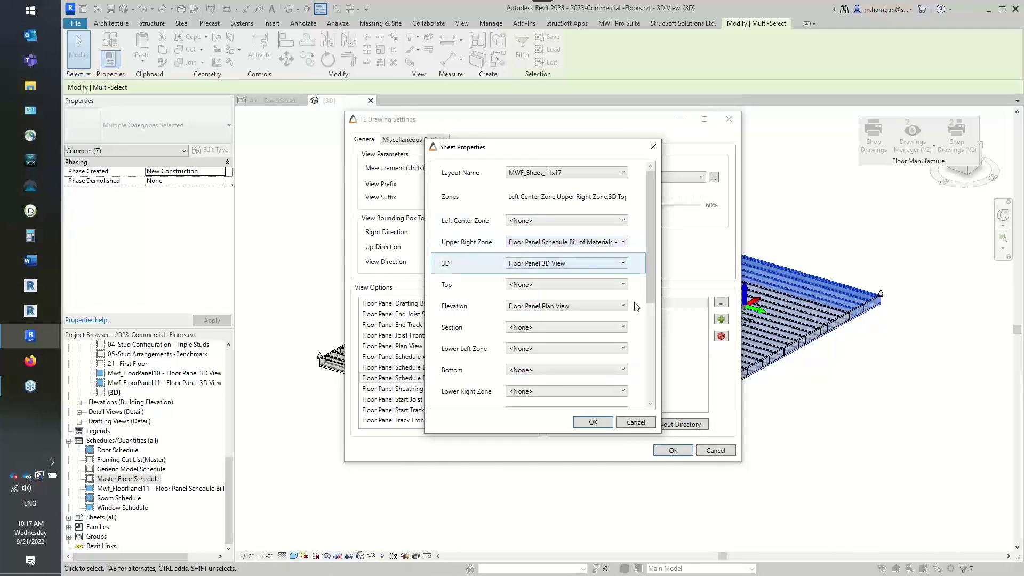
pyautogui.click(635, 422)
pyautogui.click(713, 450)
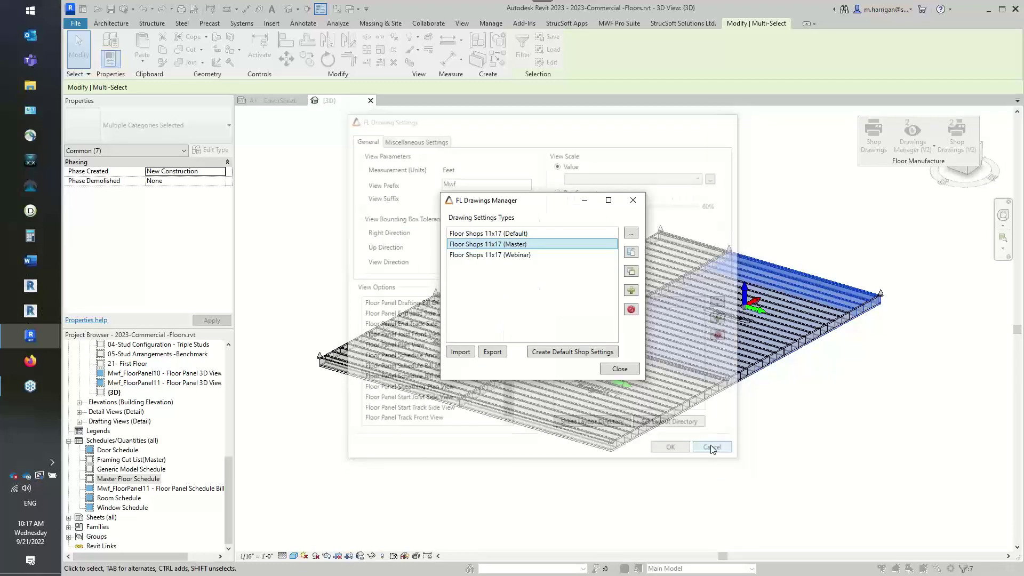
pyautogui.click(620, 368)
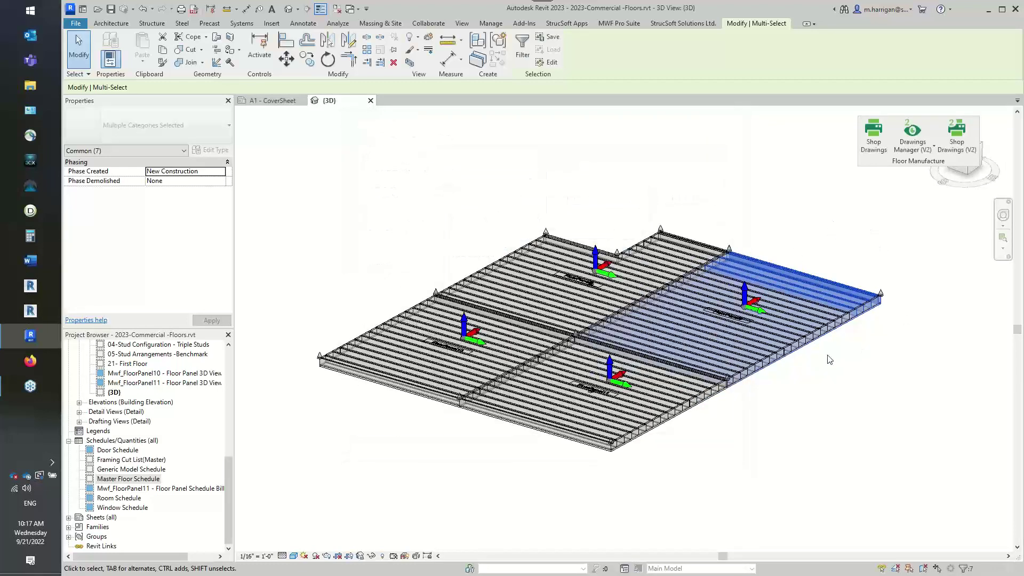
# Step: Generate the selected panel's shop drawings with the Floor Shops 11x17 (Master) settings, overriding existing drawings
pyautogui.click(955, 145)
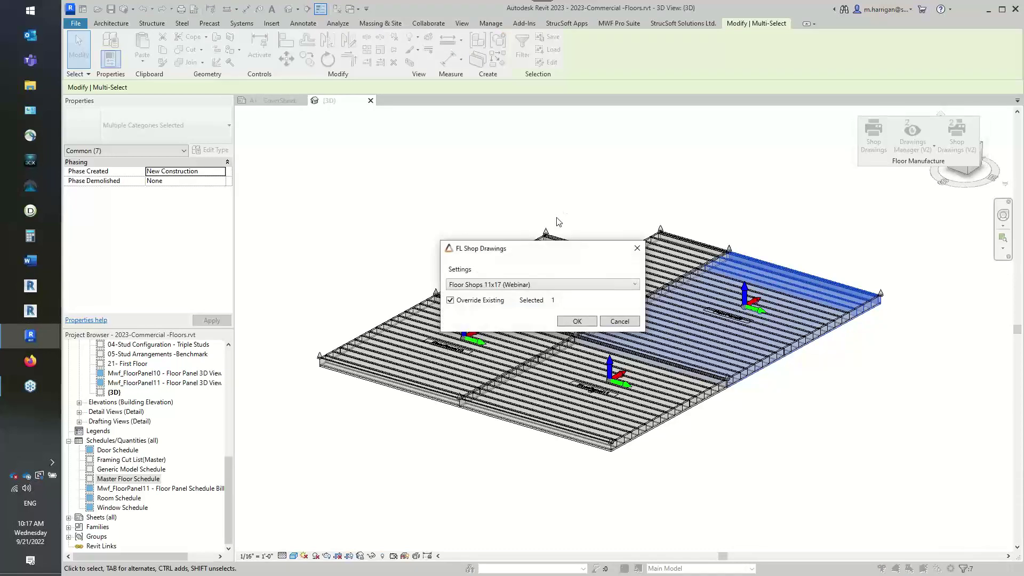
pyautogui.click(518, 285)
pyautogui.click(528, 303)
pyautogui.click(587, 321)
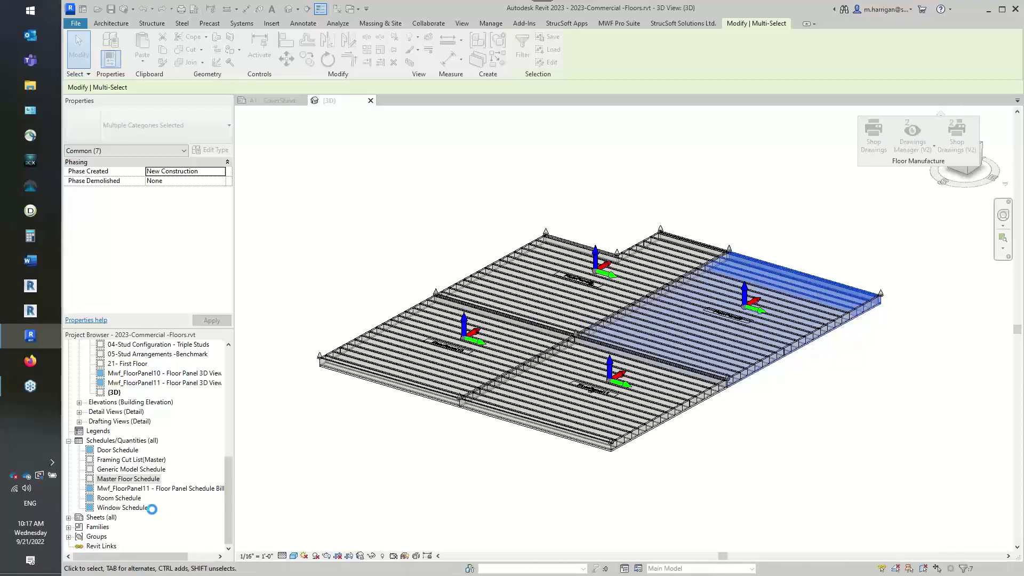
# Step: Open the FloorPanel9 sheet and move its plan view and bill of materials together down and left, clear of the title block
pyautogui.scroll(-1, 135, 457)
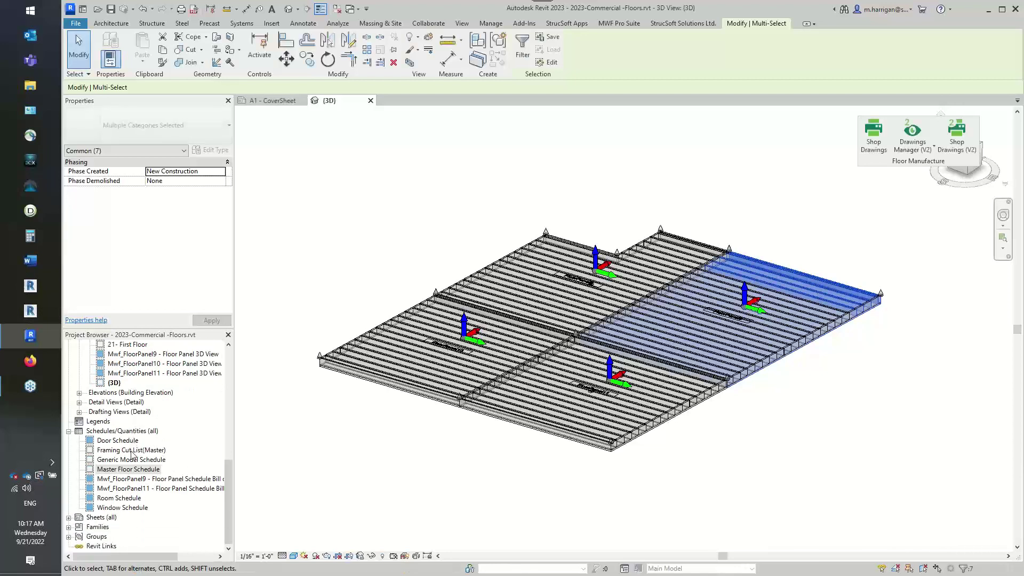
pyautogui.click(68, 517)
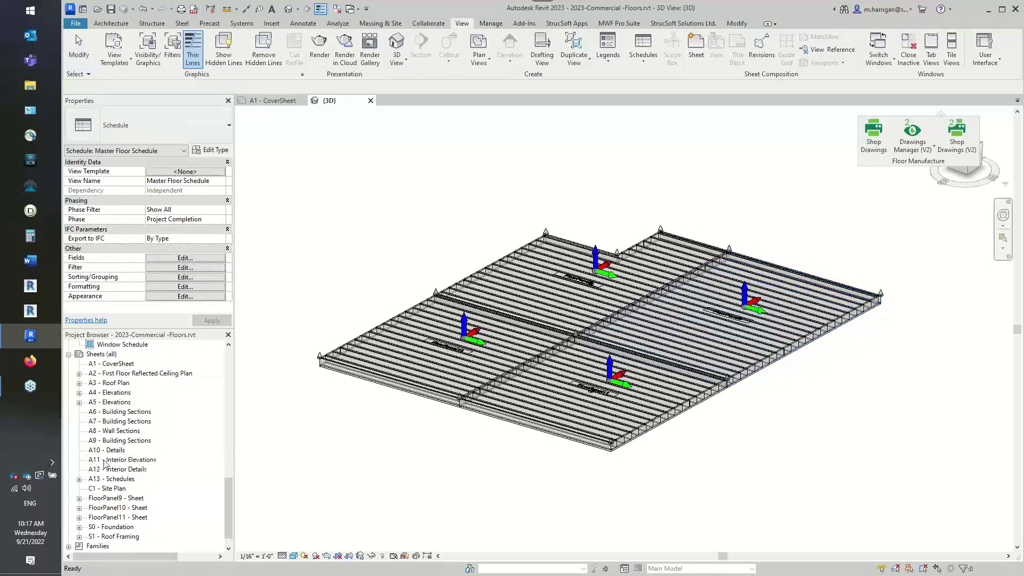
pyautogui.doubleClick(114, 488)
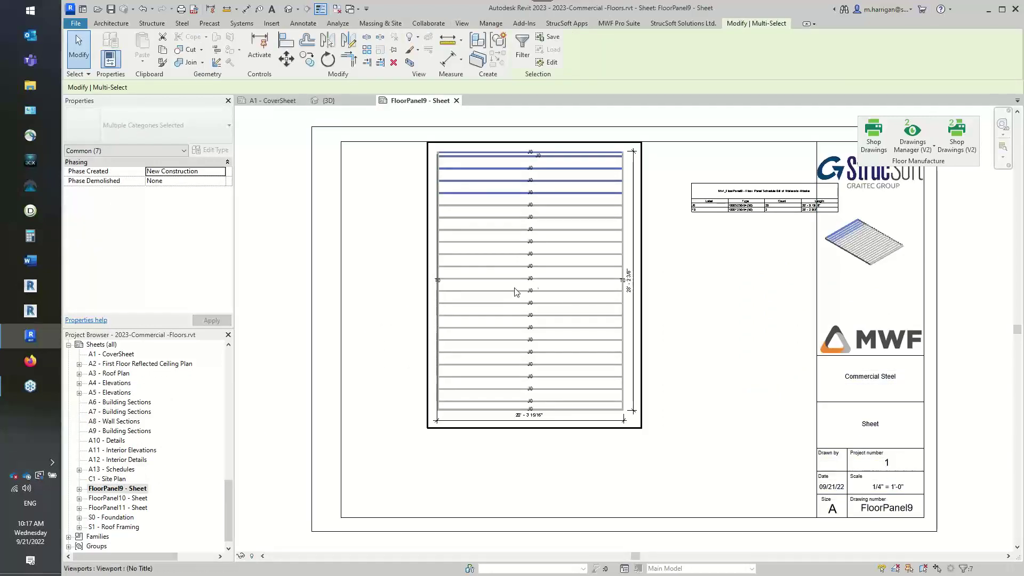
pyautogui.moveTo(742, 296); pyautogui.dragTo(541, 250)
pyautogui.click(659, 270)
# Step: Examine the FloorPanel9 bill of materials on the sheet, compare it with its source schedule, and close that schedule
pyautogui.scroll(5, 714, 236)
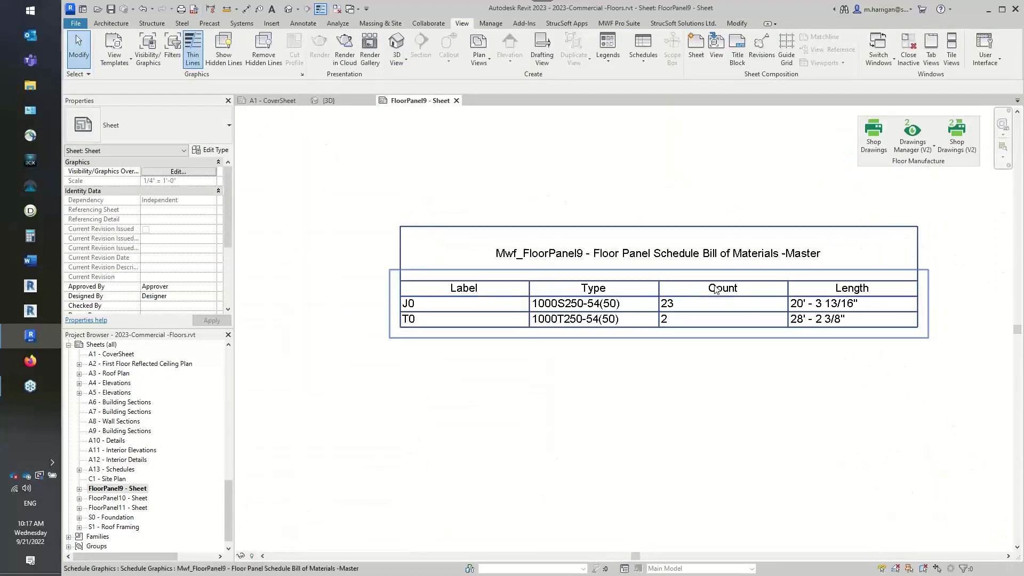
pyautogui.scroll(1, 715, 289)
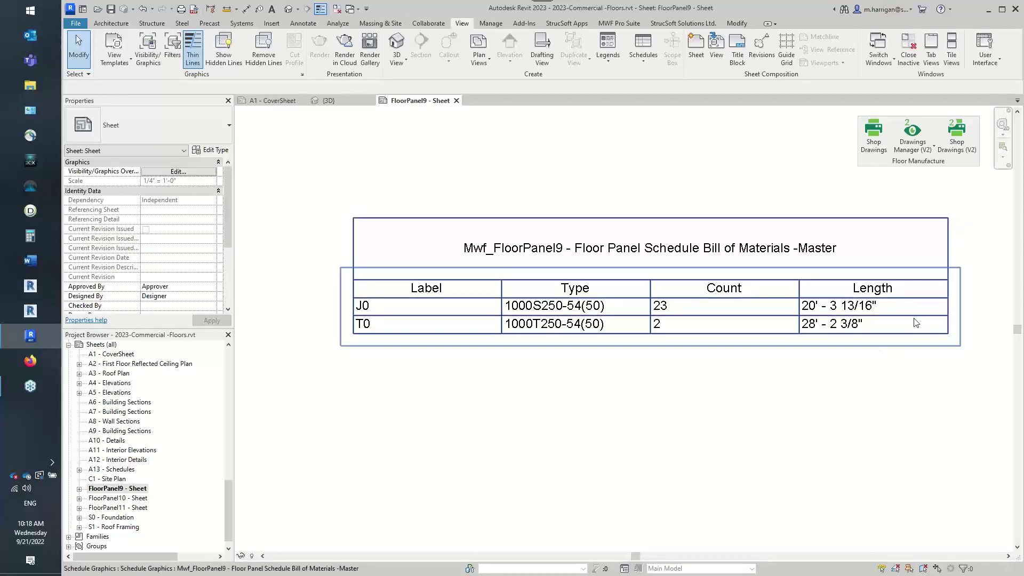
pyautogui.scroll(-2, 780, 283)
pyautogui.click(708, 292)
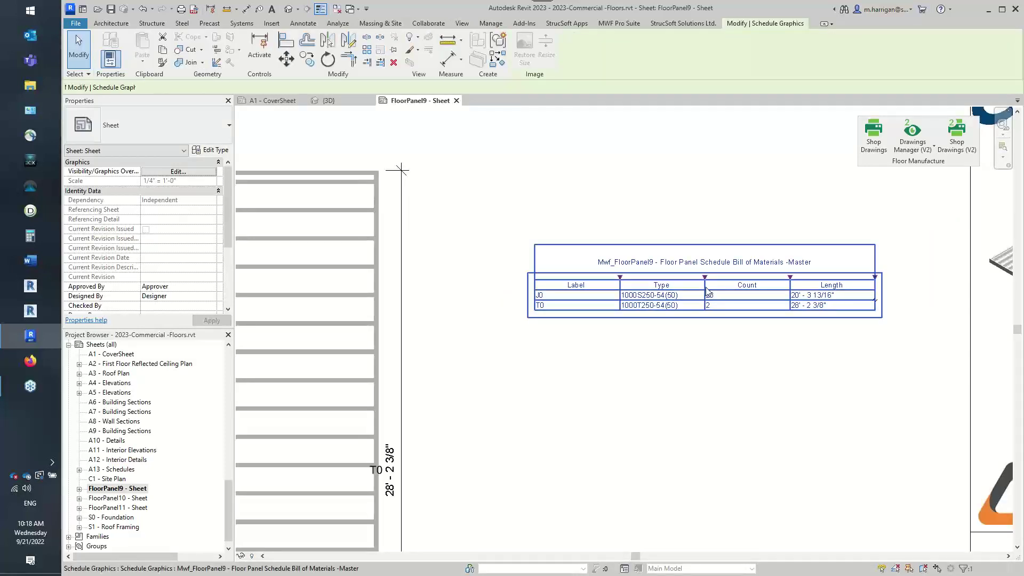
pyautogui.doubleClick(708, 292)
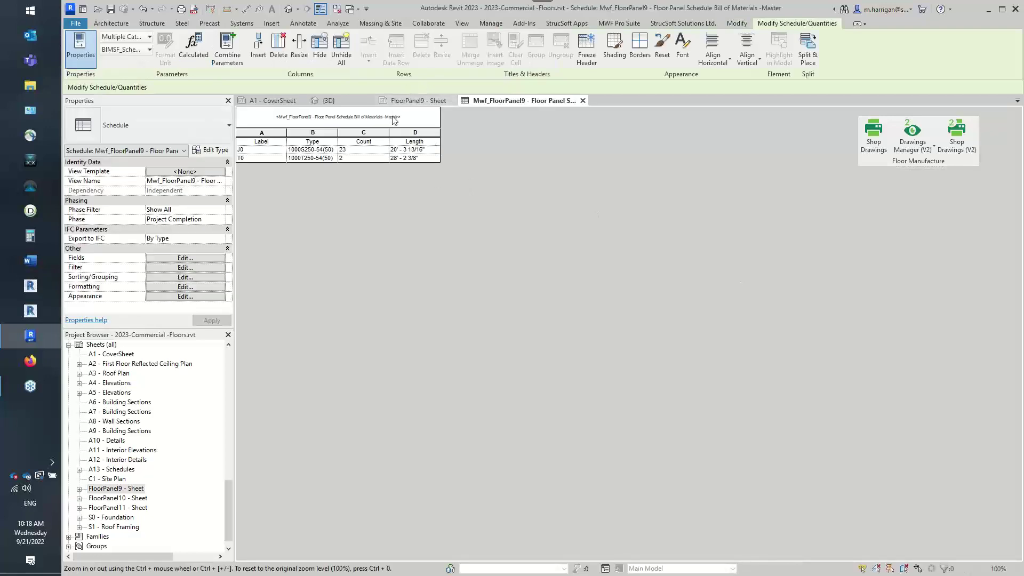
pyautogui.click(441, 103)
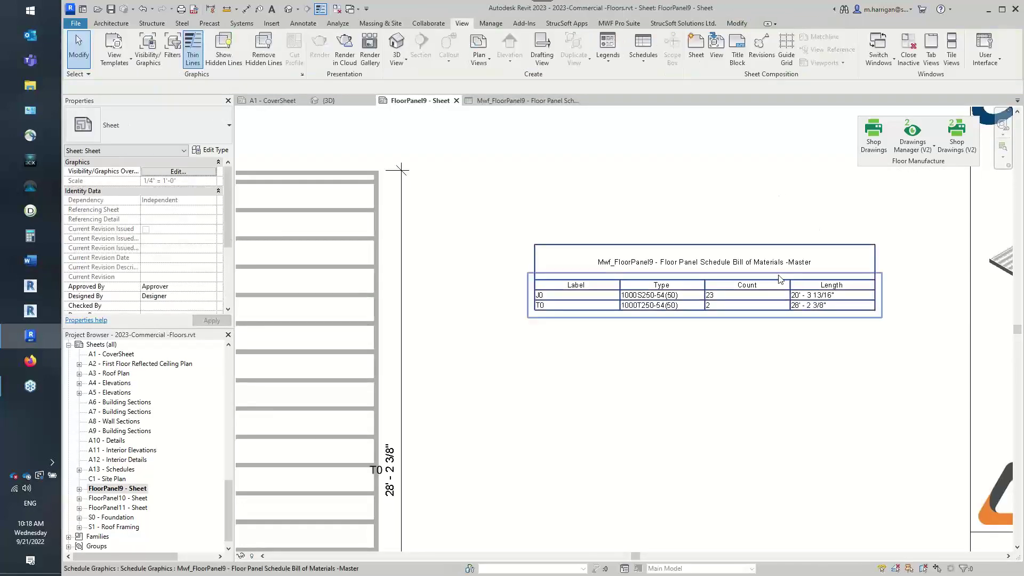
pyautogui.click(496, 104)
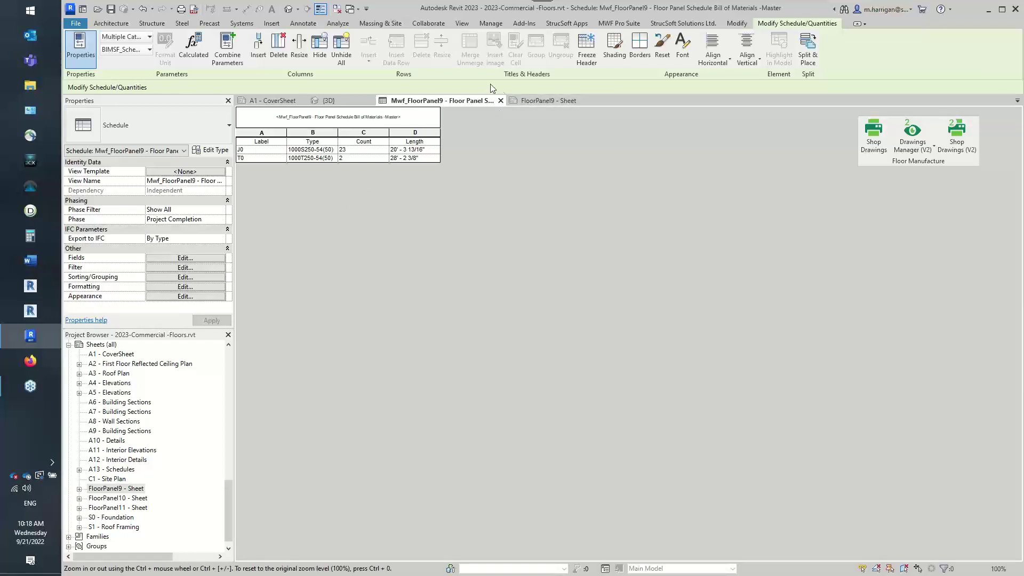
pyautogui.click(500, 101)
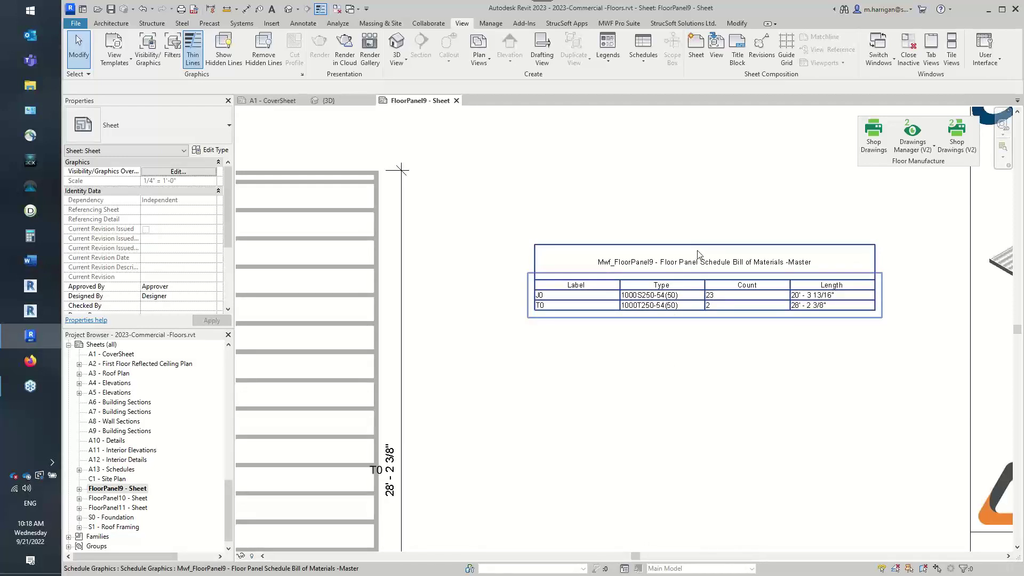
# Step: Review the panel schedules listed in the project and compare the FloorPanel9 bill of materials with the plan view on its sheet
pyautogui.scroll(-2, 698, 251)
pyautogui.scroll(1, 752, 307)
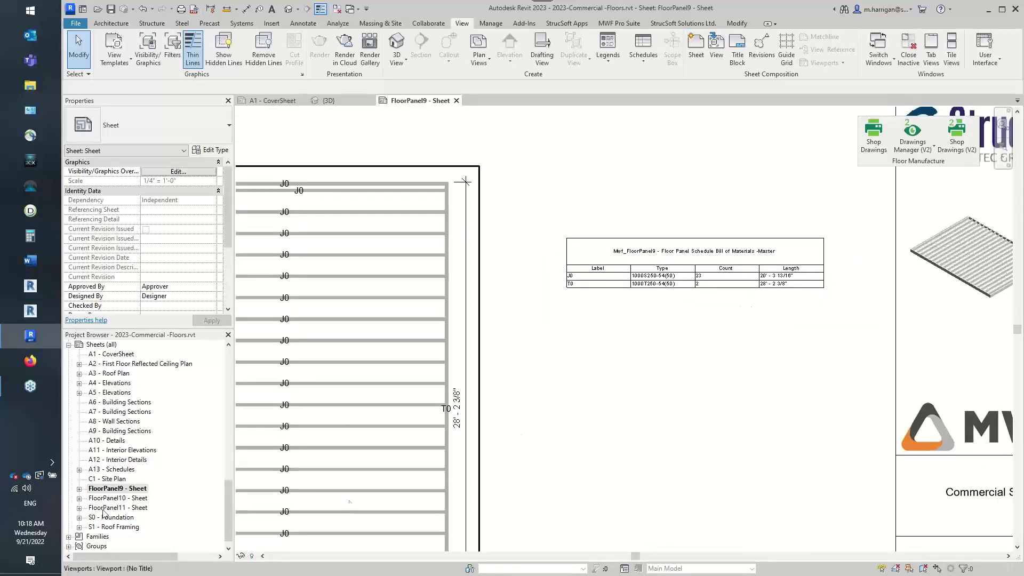
pyautogui.scroll(4, 119, 377)
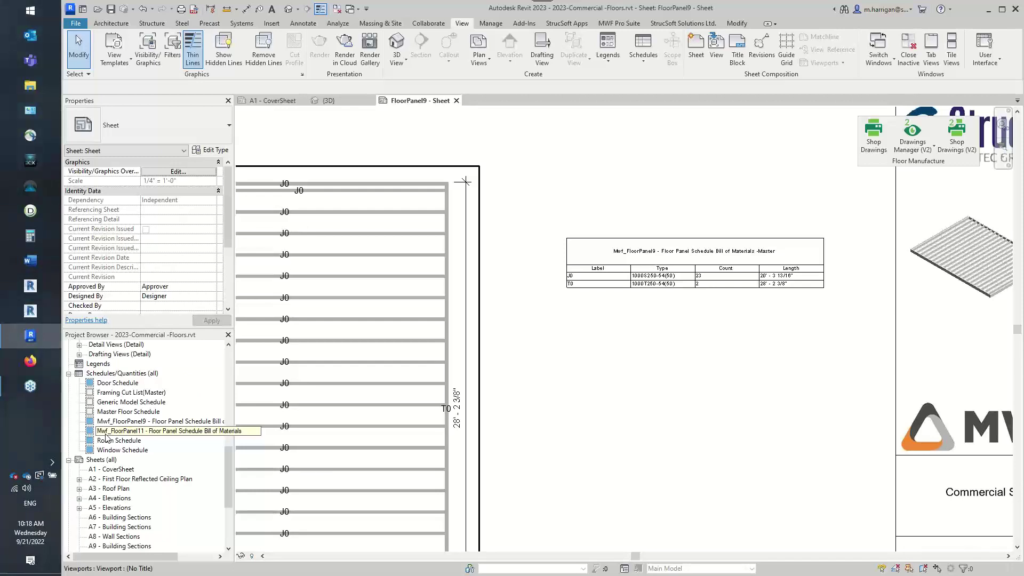
pyautogui.scroll(-1, 144, 411)
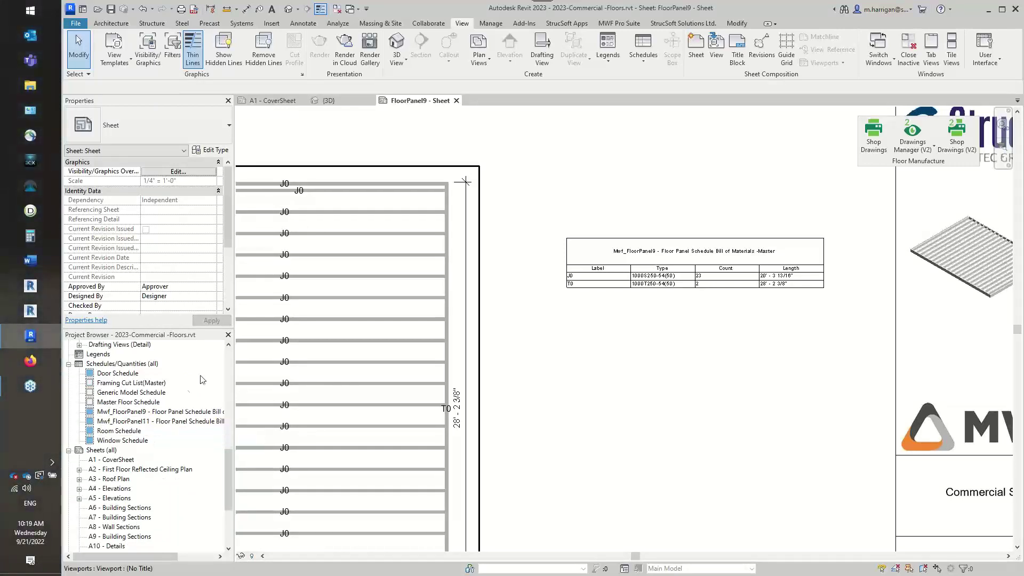
pyautogui.moveTo(556, 430); pyautogui.dragTo(649, 382, button='middle')
pyautogui.scroll(-1, 649, 383)
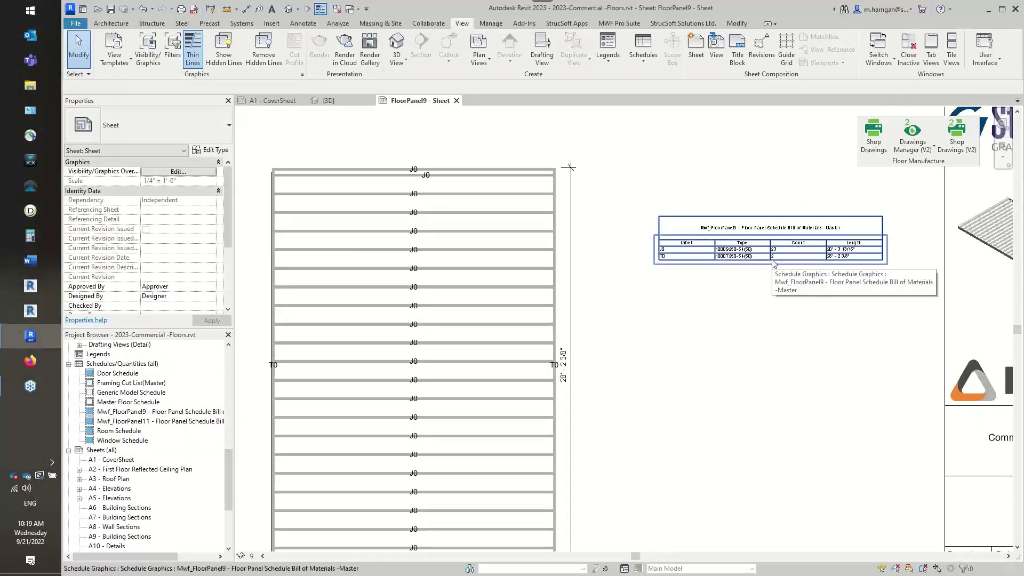
pyautogui.scroll(2, 774, 263)
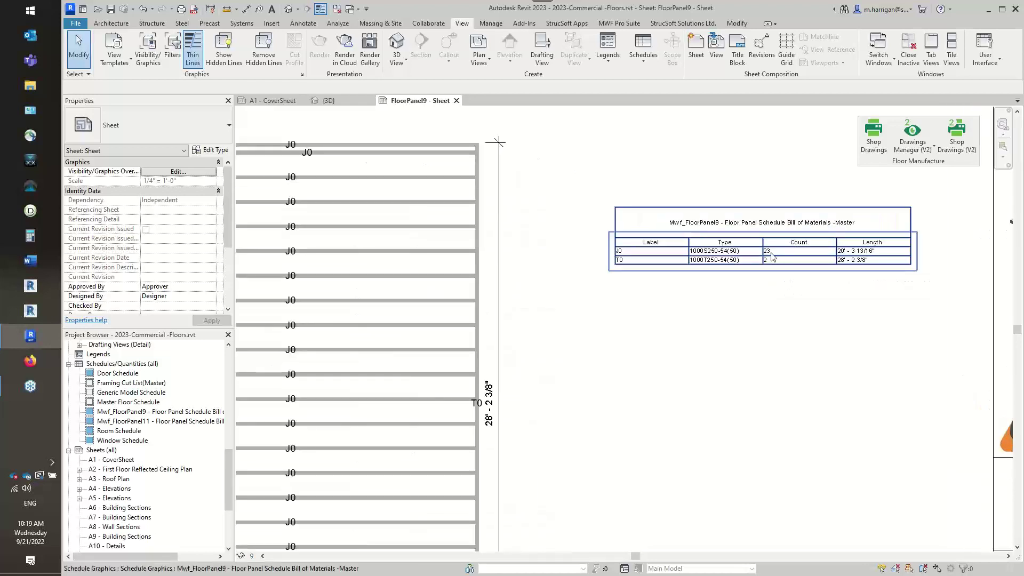
pyautogui.scroll(1, 777, 260)
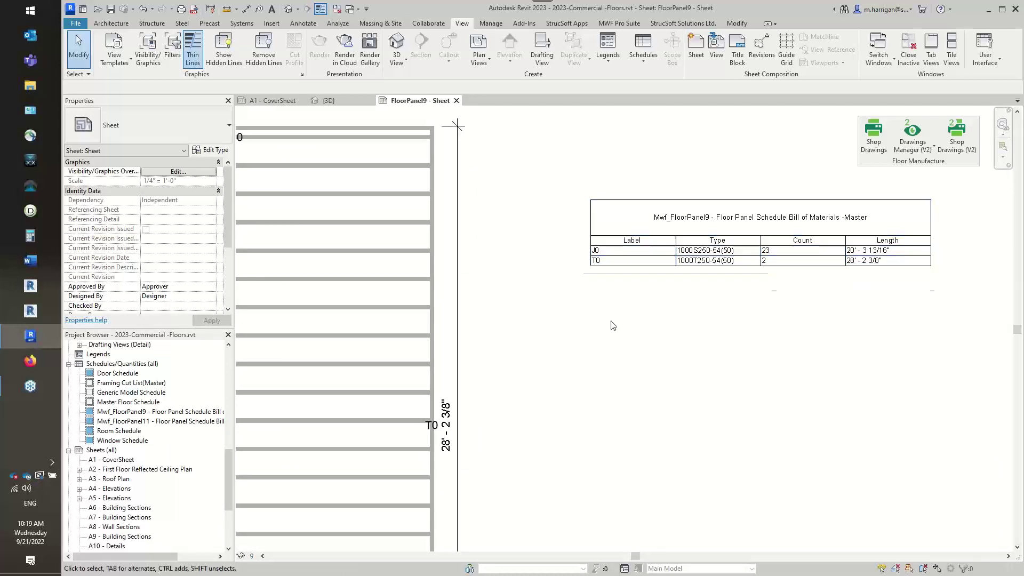
pyautogui.scroll(-5, 587, 315)
pyautogui.scroll(2, 573, 304)
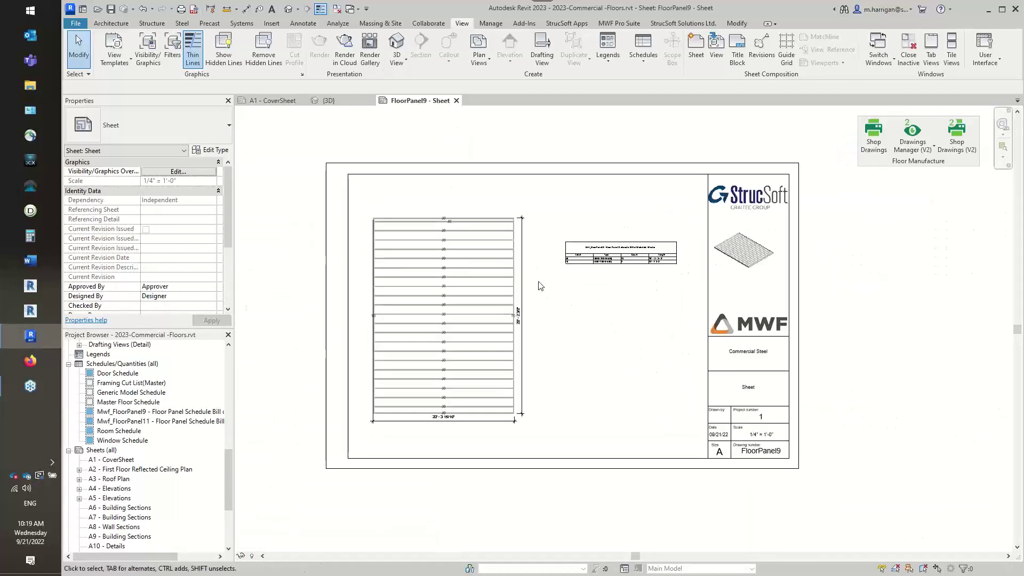
# Step: Review the available floor drawings manager commands from the FloorPanel9 sheet and return to the 3D view of the floor panels
pyautogui.click(507, 280)
pyautogui.scroll(1, 476, 259)
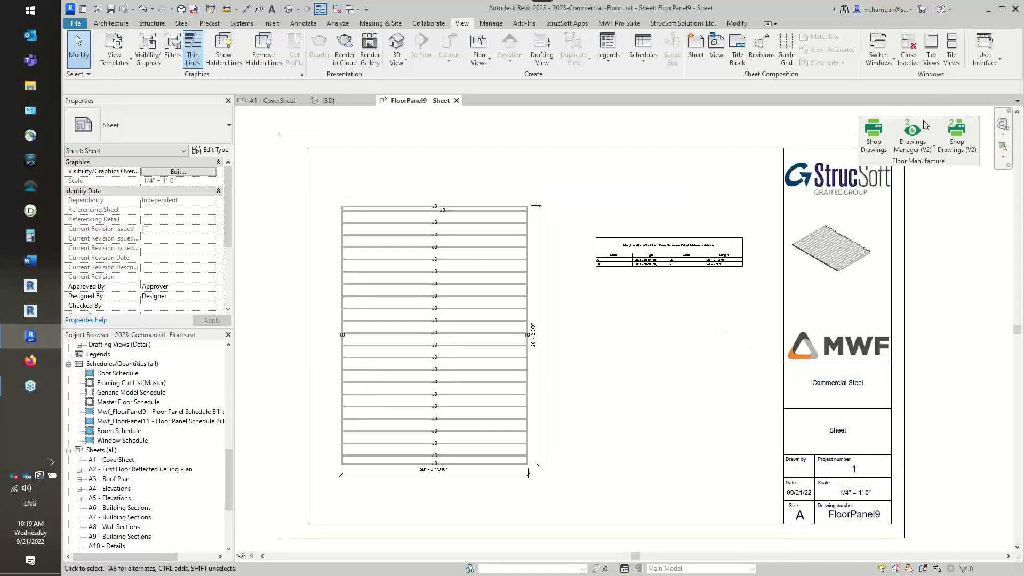
pyautogui.click(912, 144)
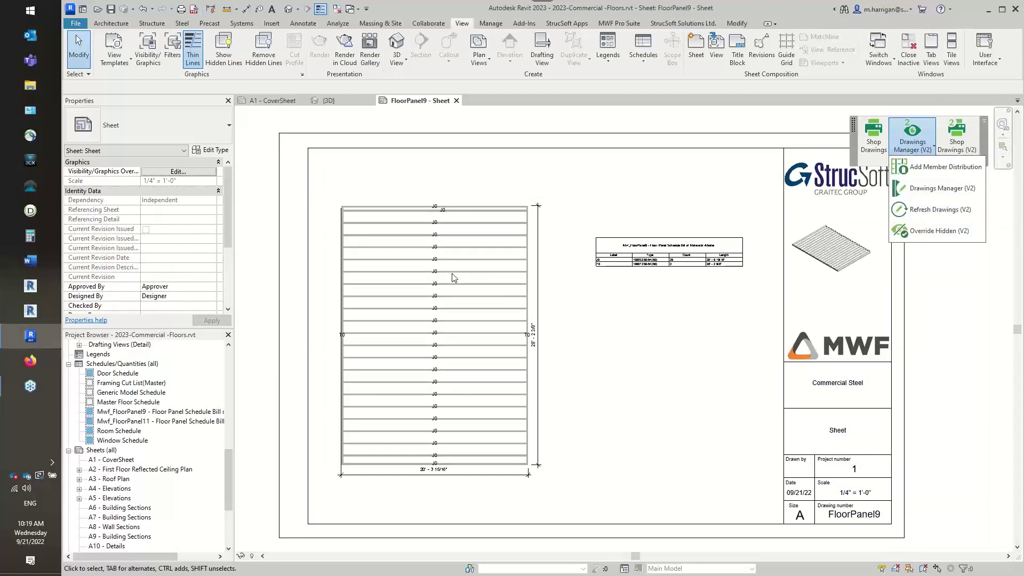
pyautogui.click(332, 104)
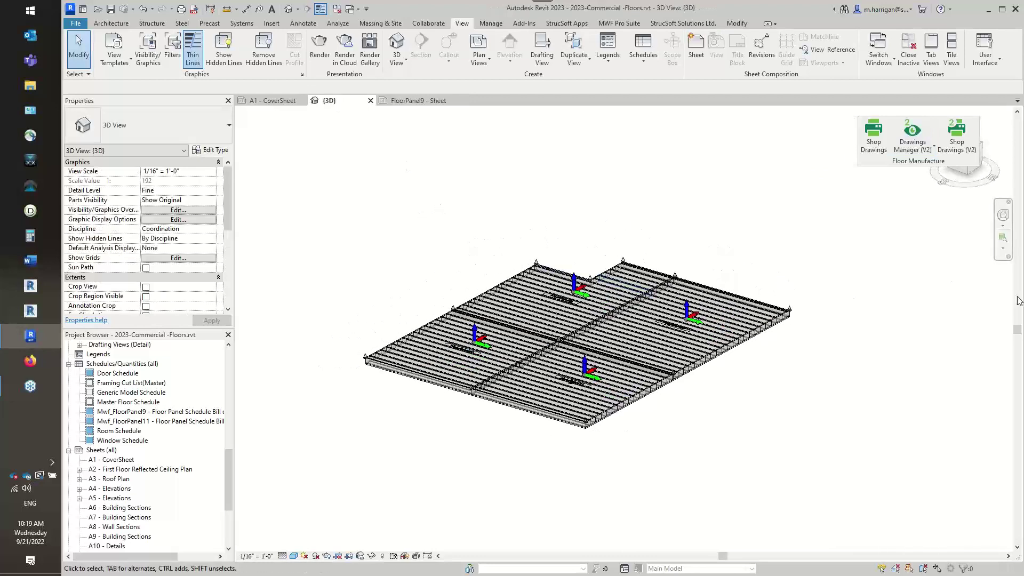
pyautogui.scroll(1, 746, 302)
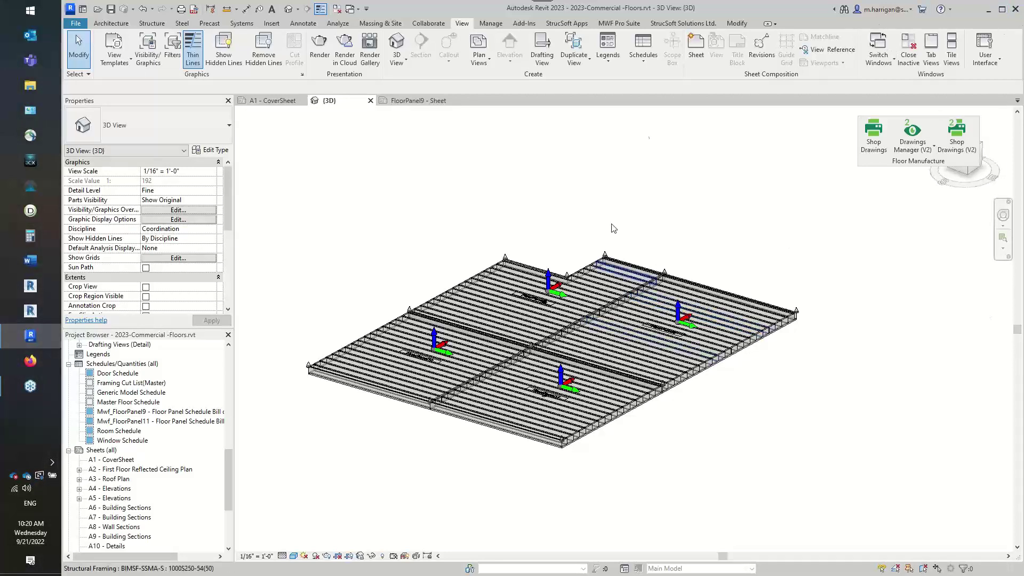
pyautogui.click(643, 50)
pyautogui.click(418, 183)
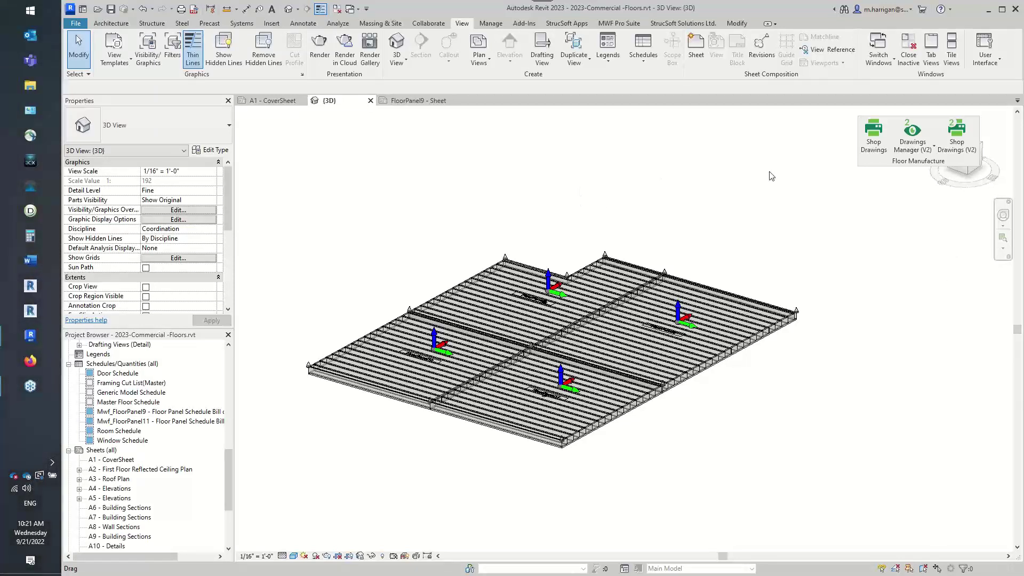
pyautogui.scroll(2, 760, 204)
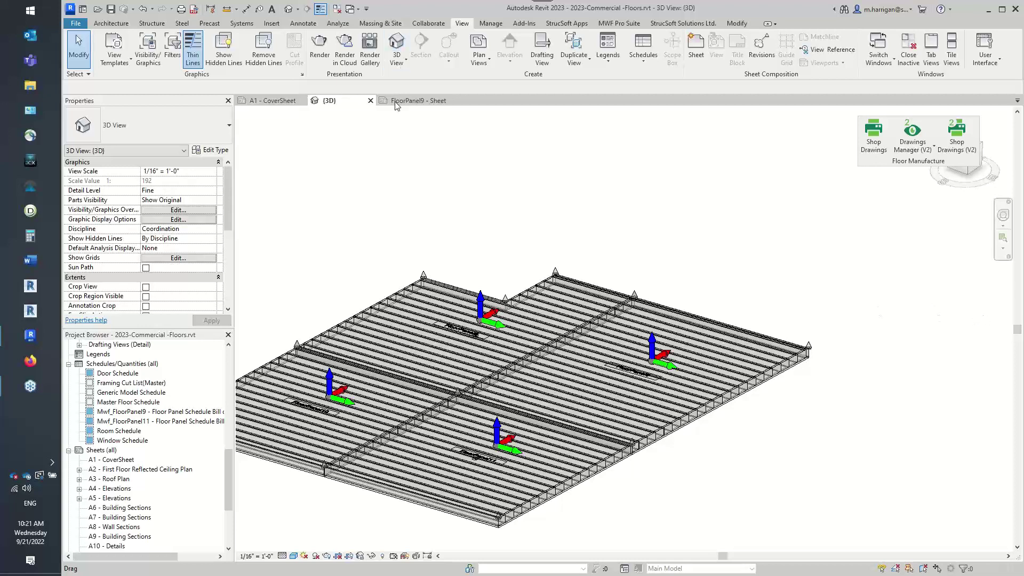
# Step: Switch MWF to its wall tools and review the drawing settings types in the Wall Drawings Manager, closing it without changes
pyautogui.click(717, 8)
pyautogui.click(619, 23)
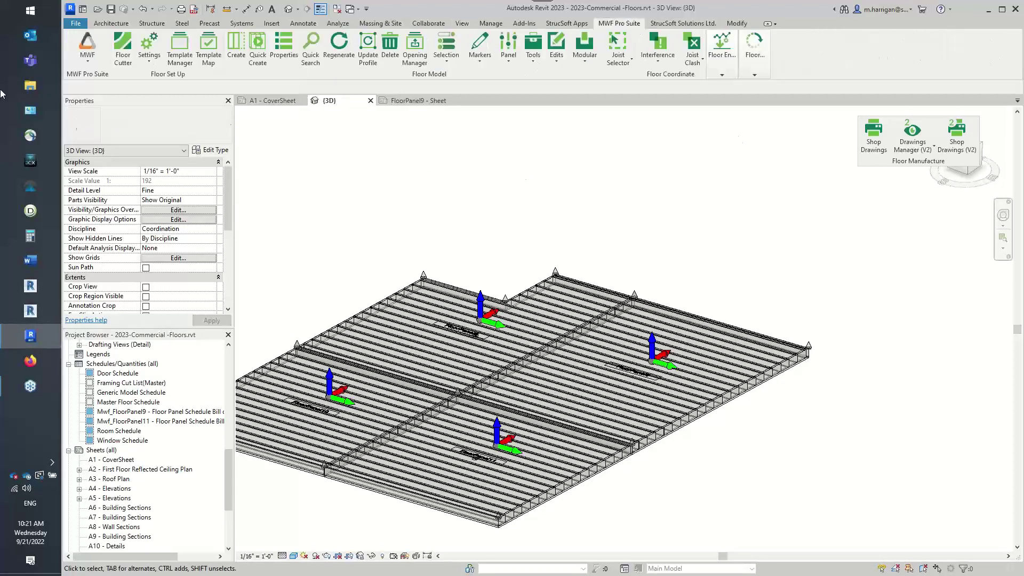
pyautogui.click(86, 54)
pyautogui.click(102, 98)
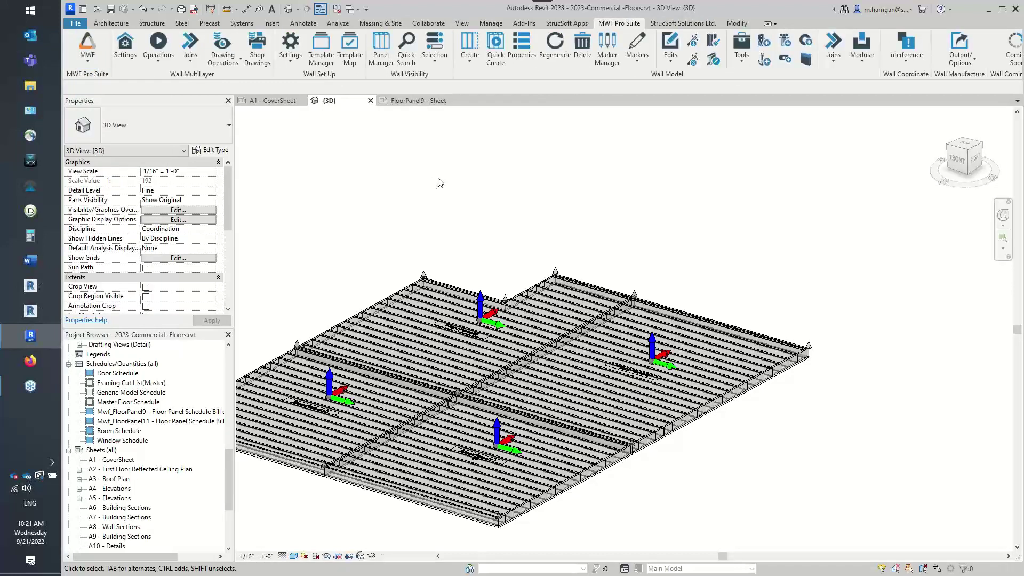
pyautogui.click(226, 56)
pyautogui.click(235, 84)
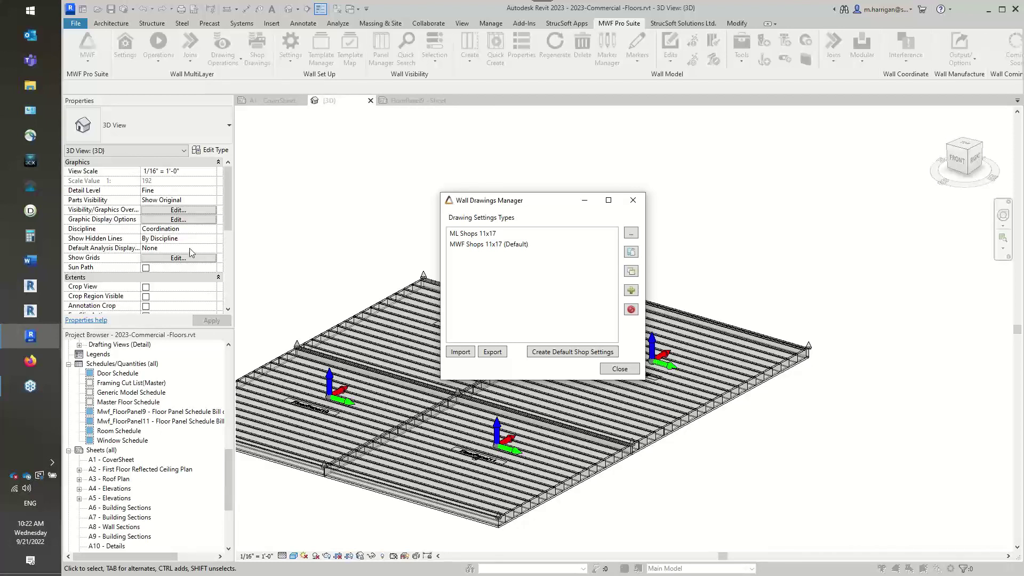
pyautogui.click(633, 200)
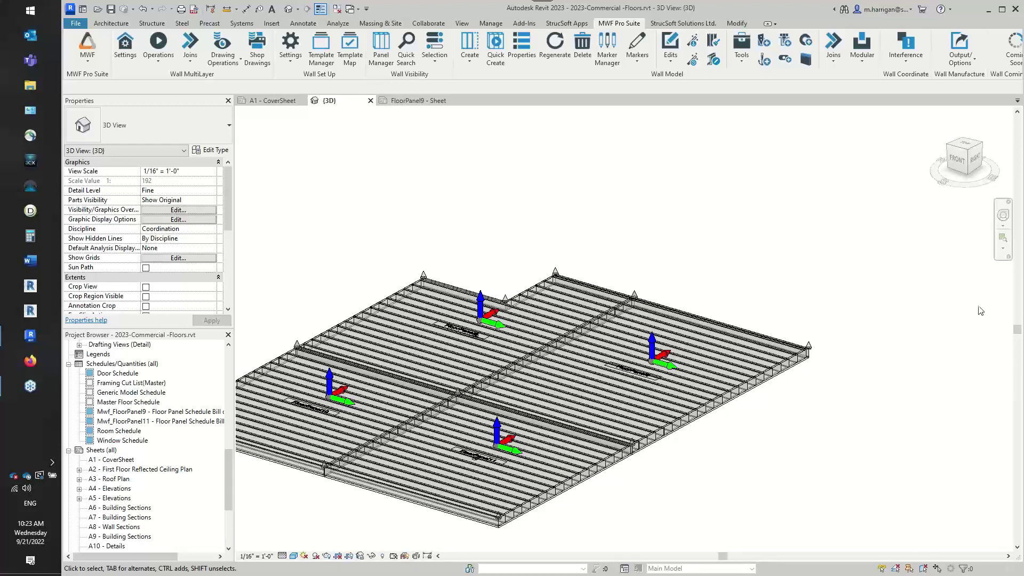
# Step: Review the wall drawing operations offered alongside the Wall Drawings Manager, without starting any of them
pyautogui.scroll(-1, 633, 223)
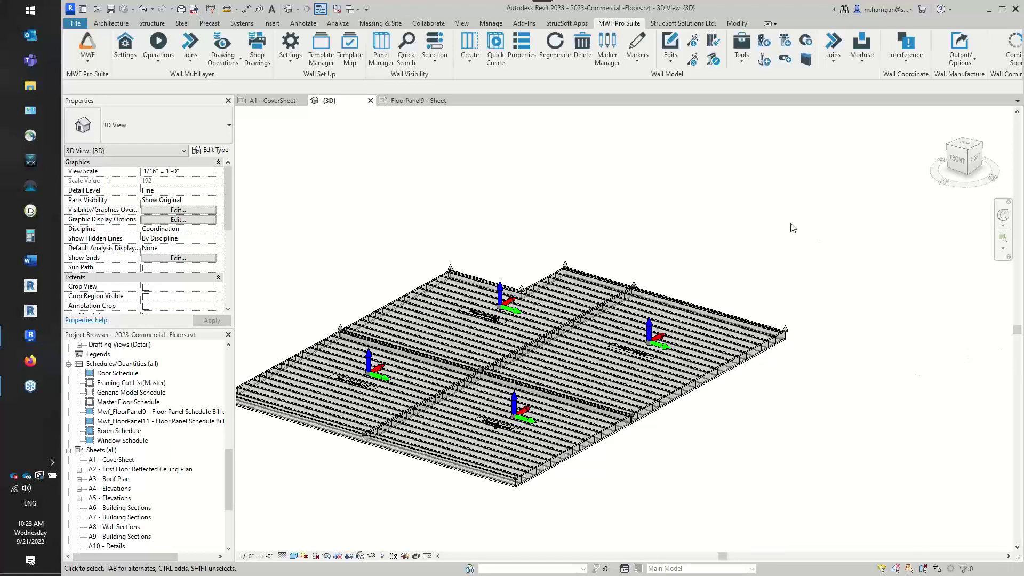
pyautogui.scroll(-1, 782, 235)
pyautogui.scroll(1, 686, 229)
pyautogui.moveTo(687, 230); pyautogui.dragTo(624, 248, button='middle')
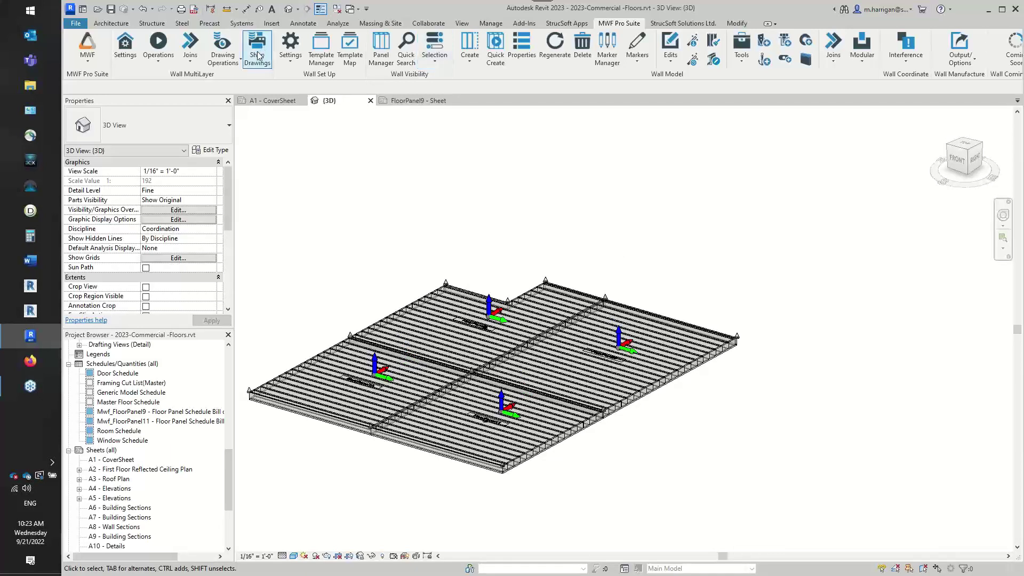
pyautogui.click(220, 63)
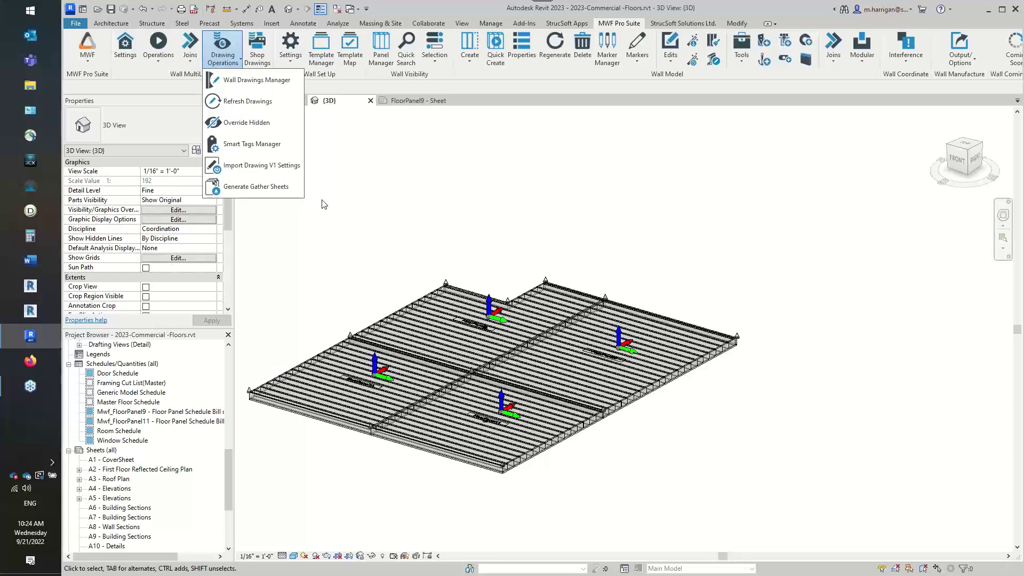
pyautogui.click(376, 241)
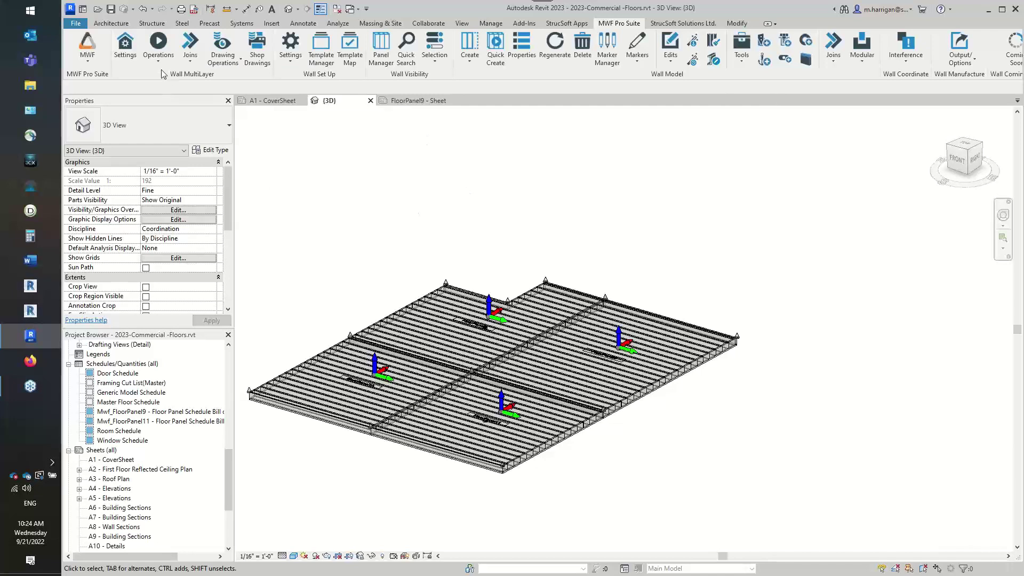
# Step: Switch MWF back to its floor tools and check the available Floor Engineer commands
pyautogui.click(89, 53)
pyautogui.click(110, 118)
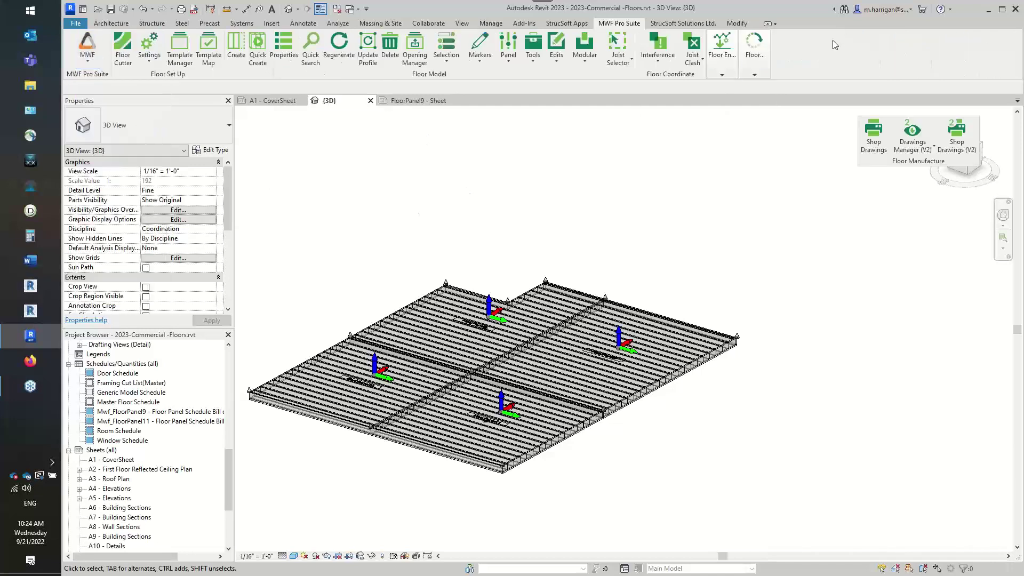
pyautogui.click(722, 50)
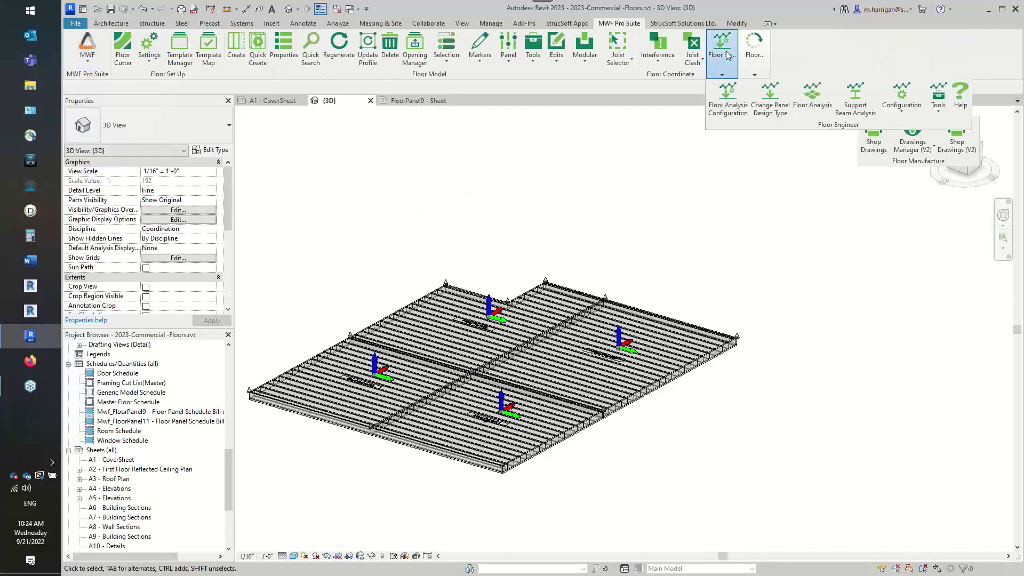
pyautogui.click(861, 90)
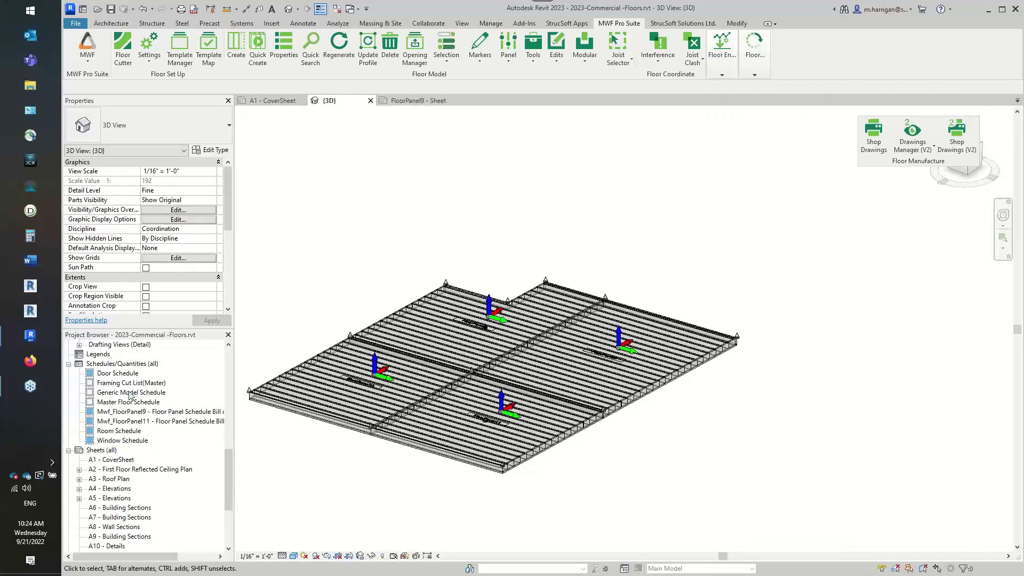
pyautogui.scroll(-4, 125, 384)
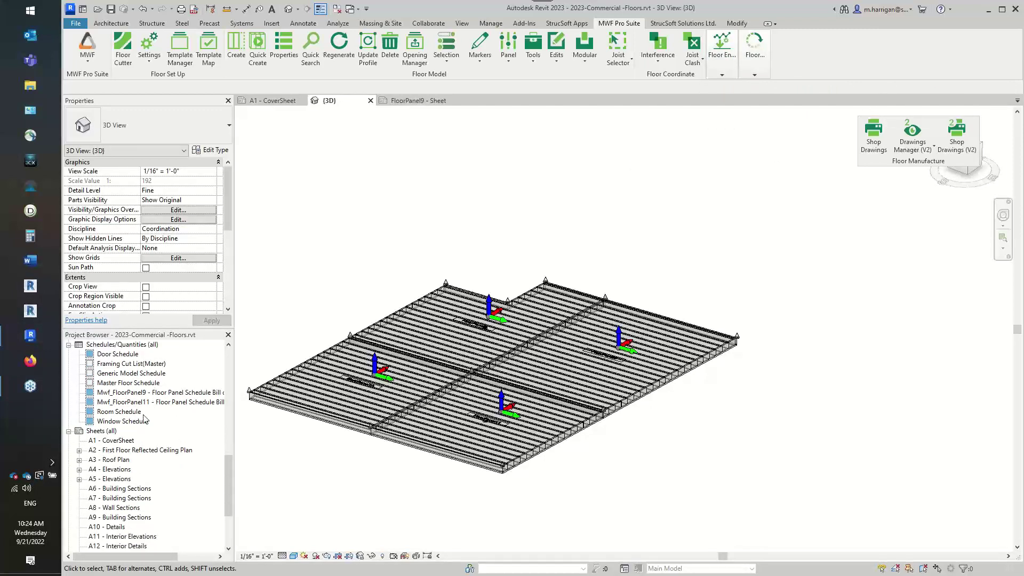
pyautogui.scroll(4, 138, 404)
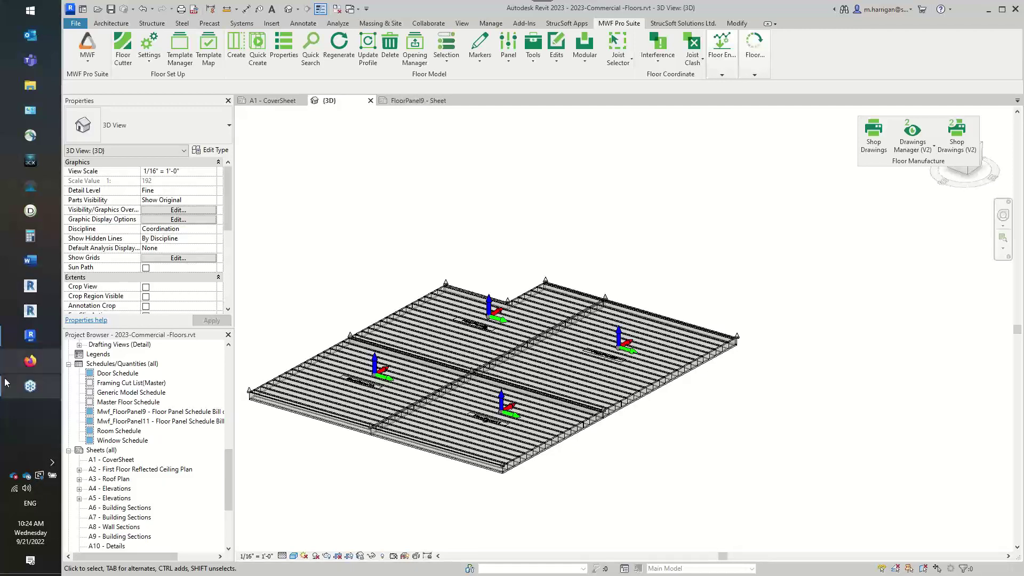
pyautogui.scroll(2, 107, 422)
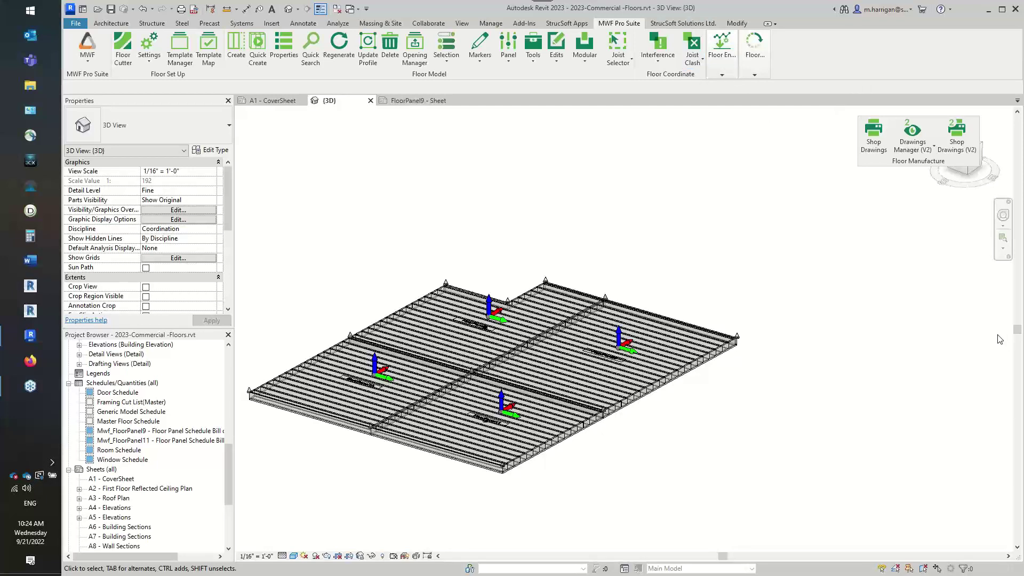
pyautogui.scroll(-5, 127, 477)
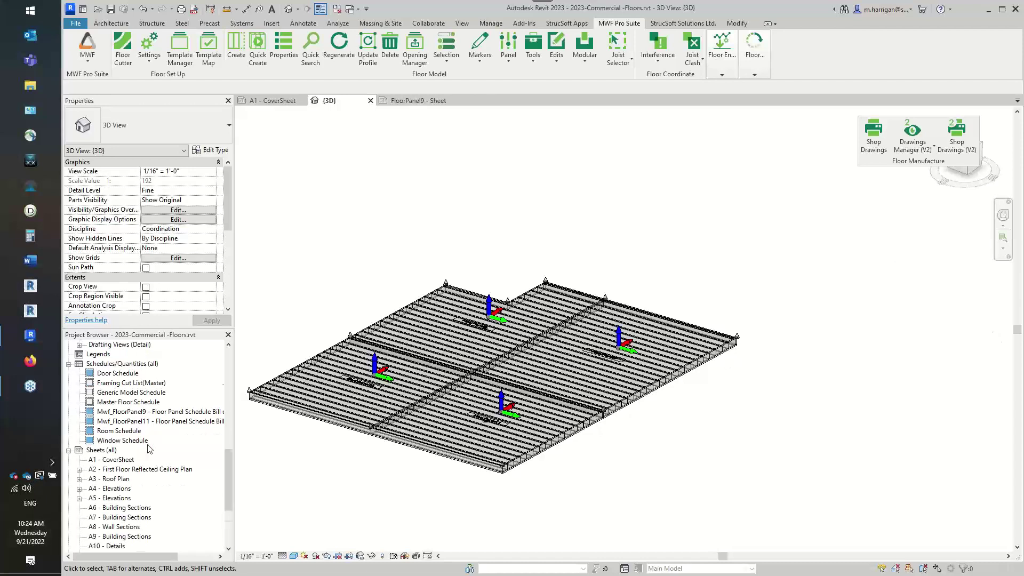